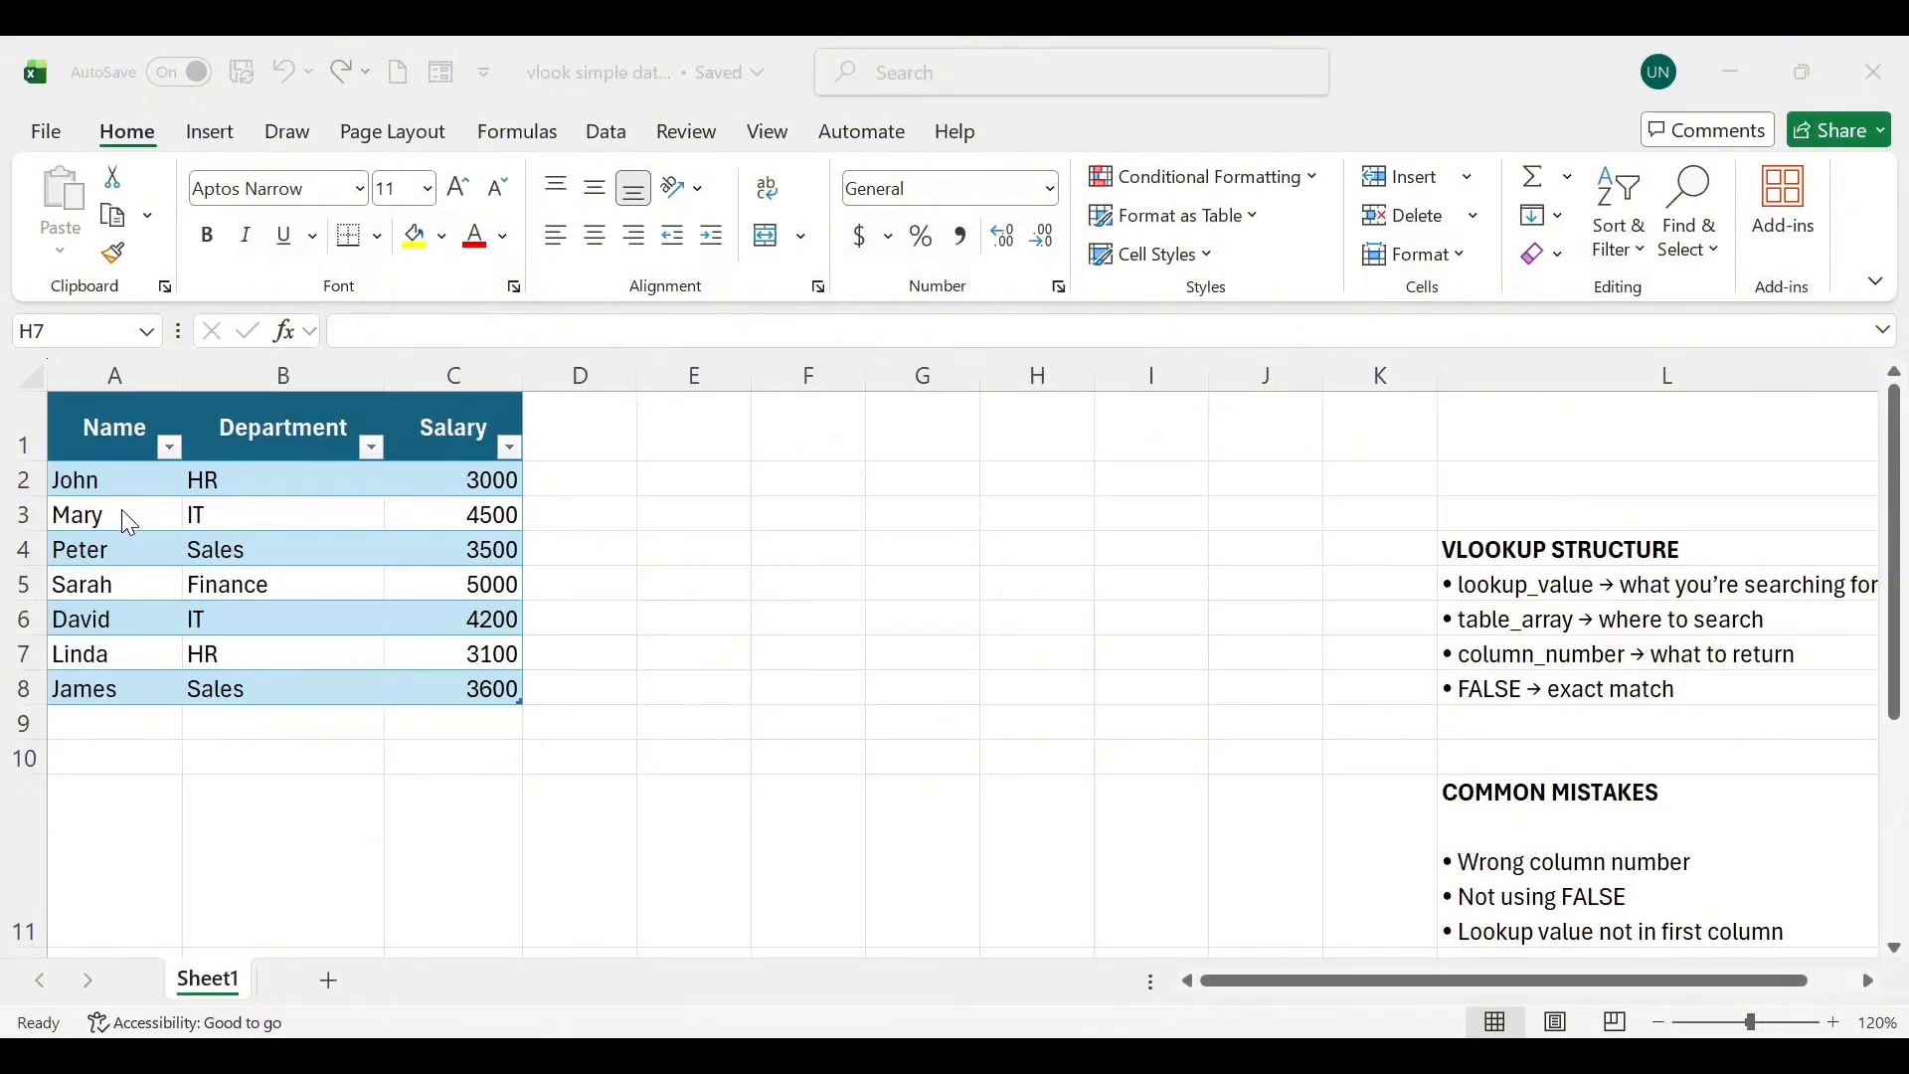
pyautogui.click(122, 512)
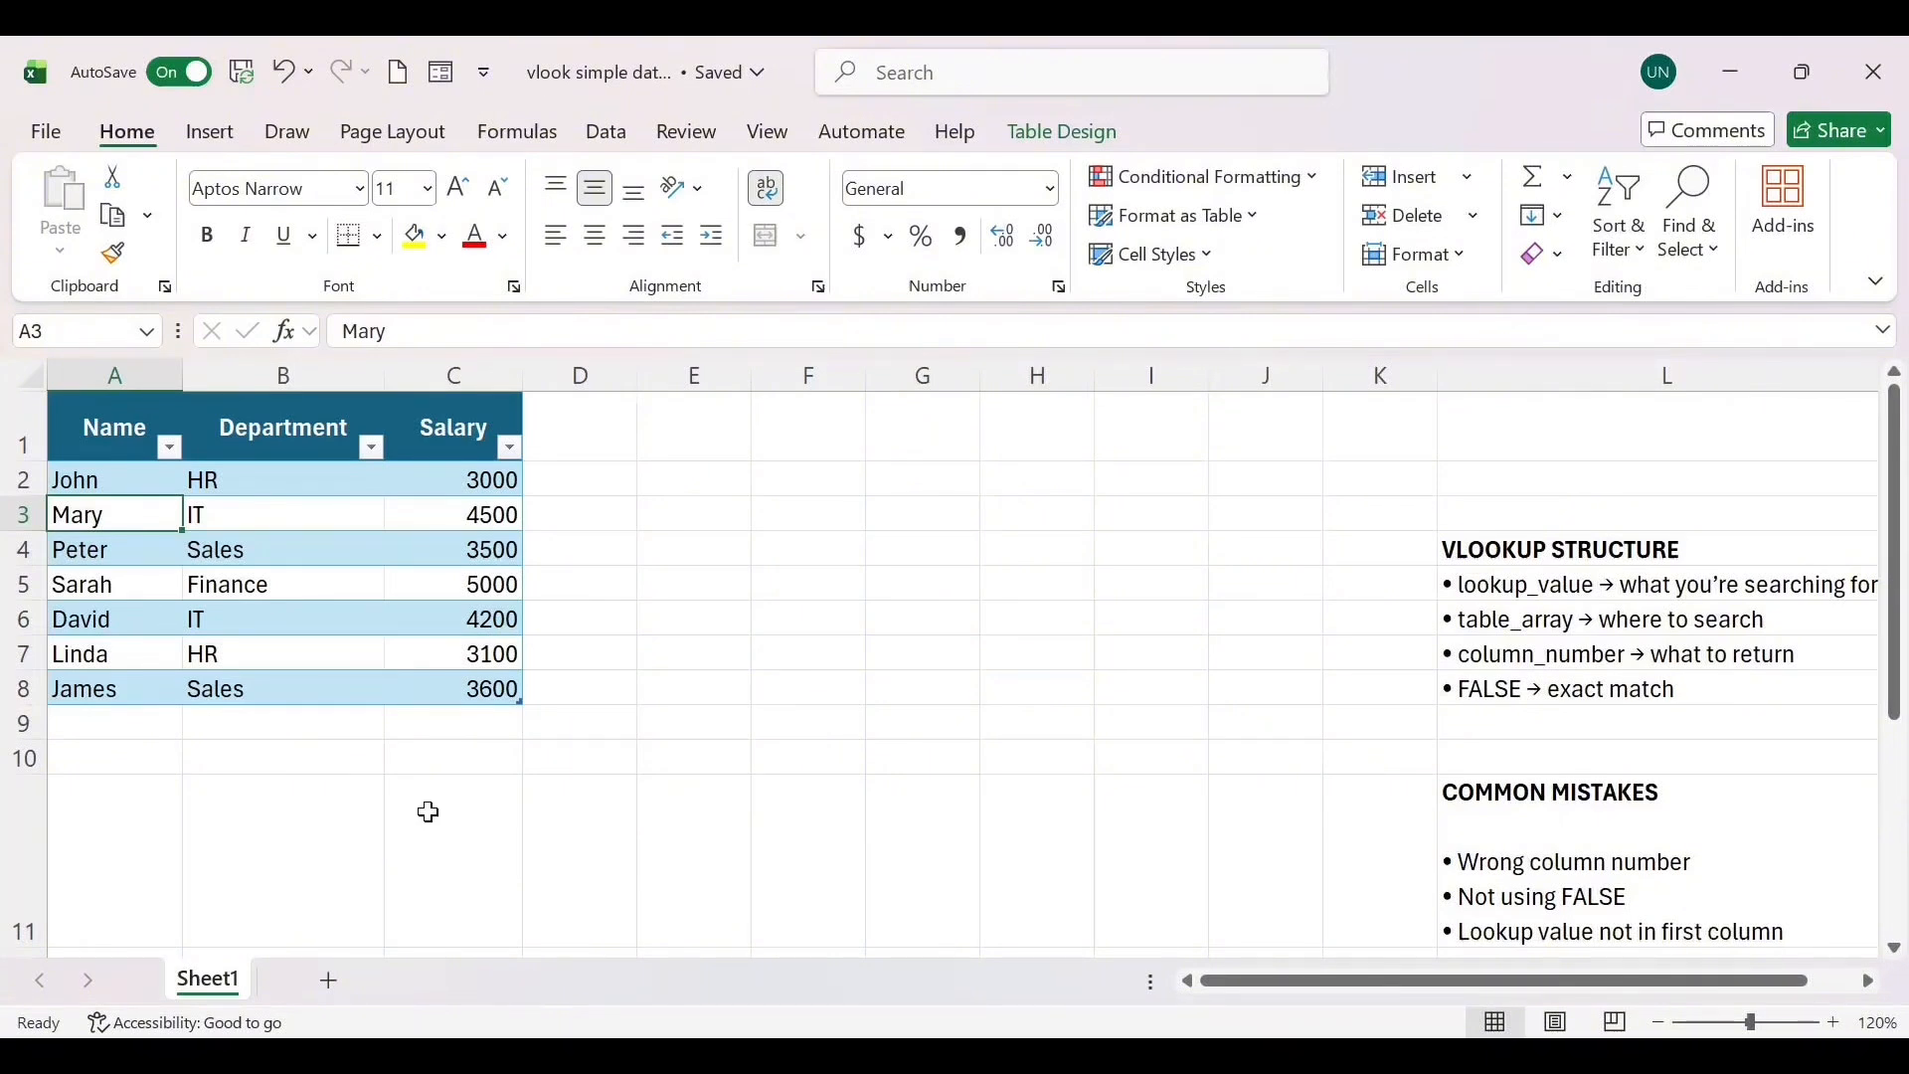
pyautogui.click(542, 798)
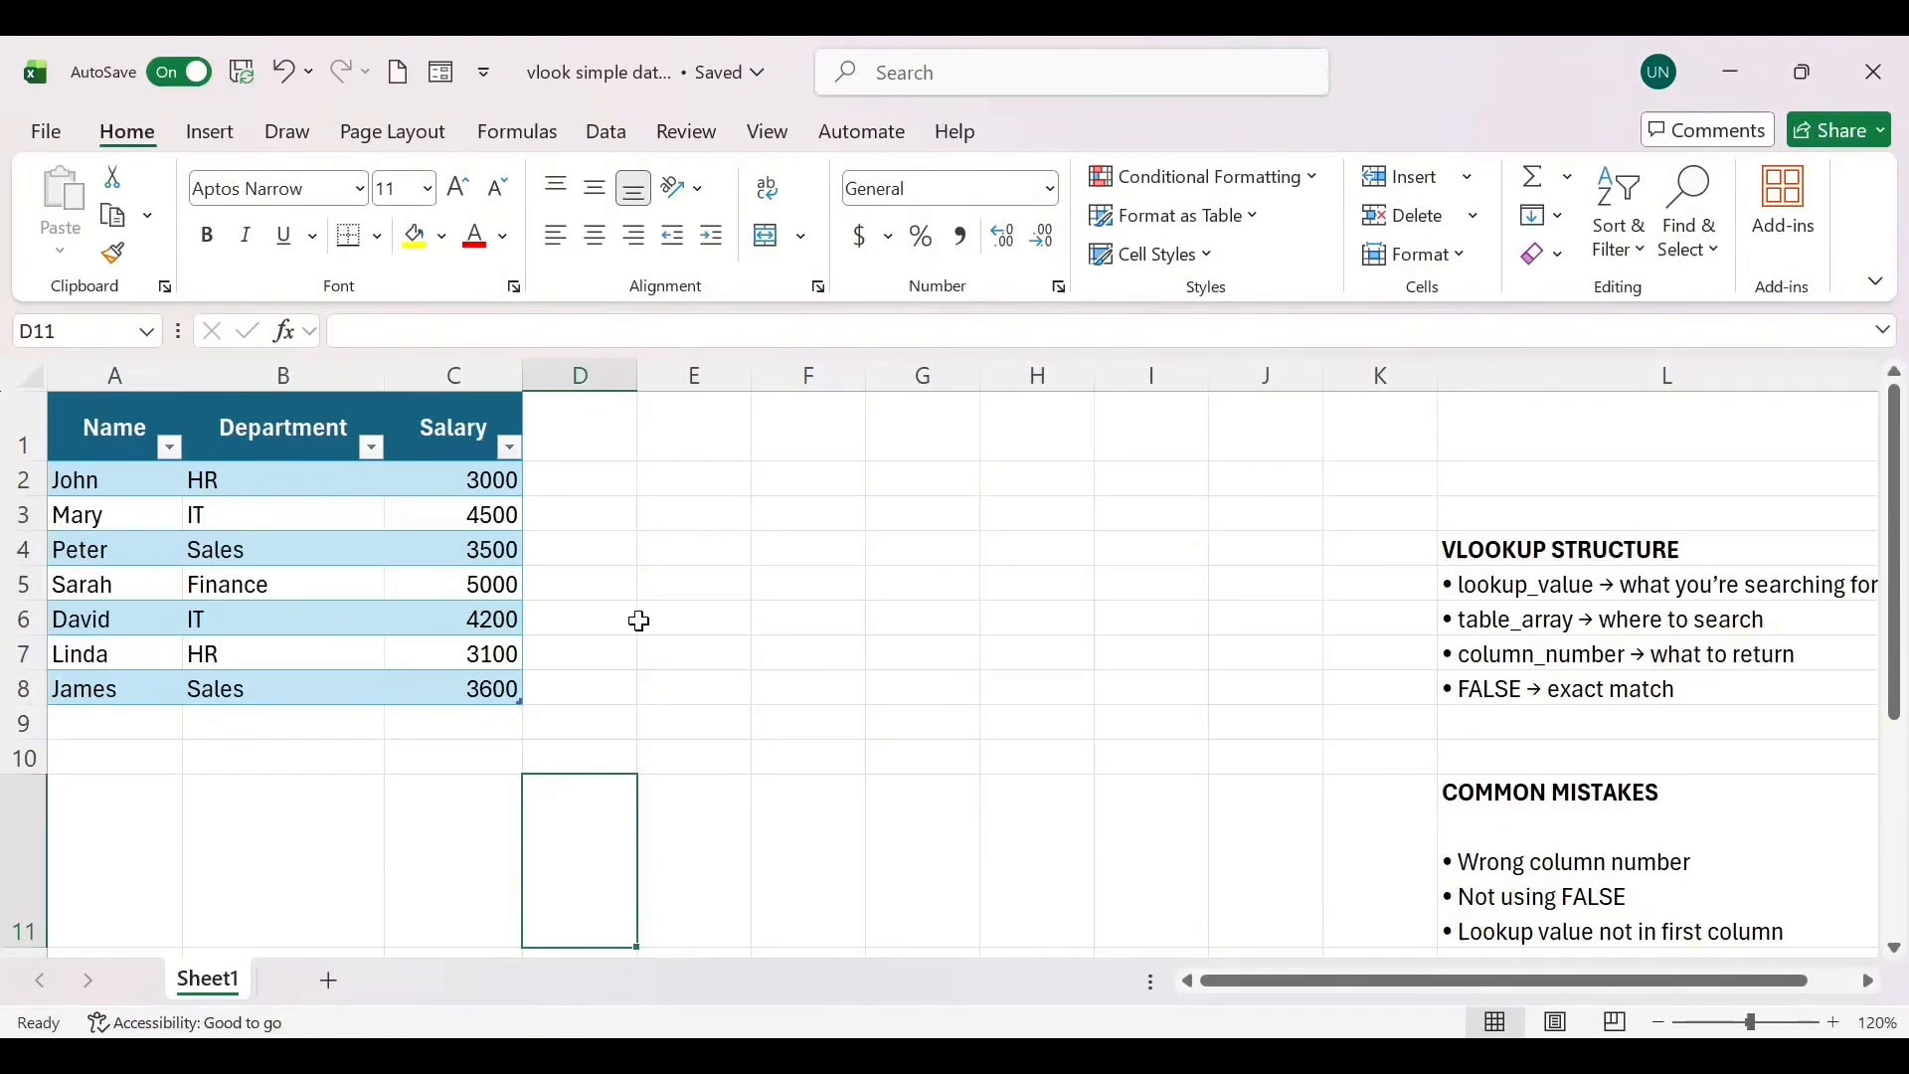
# Step: Start a VLOOKUP formula in cell F5
pyautogui.click(797, 590)
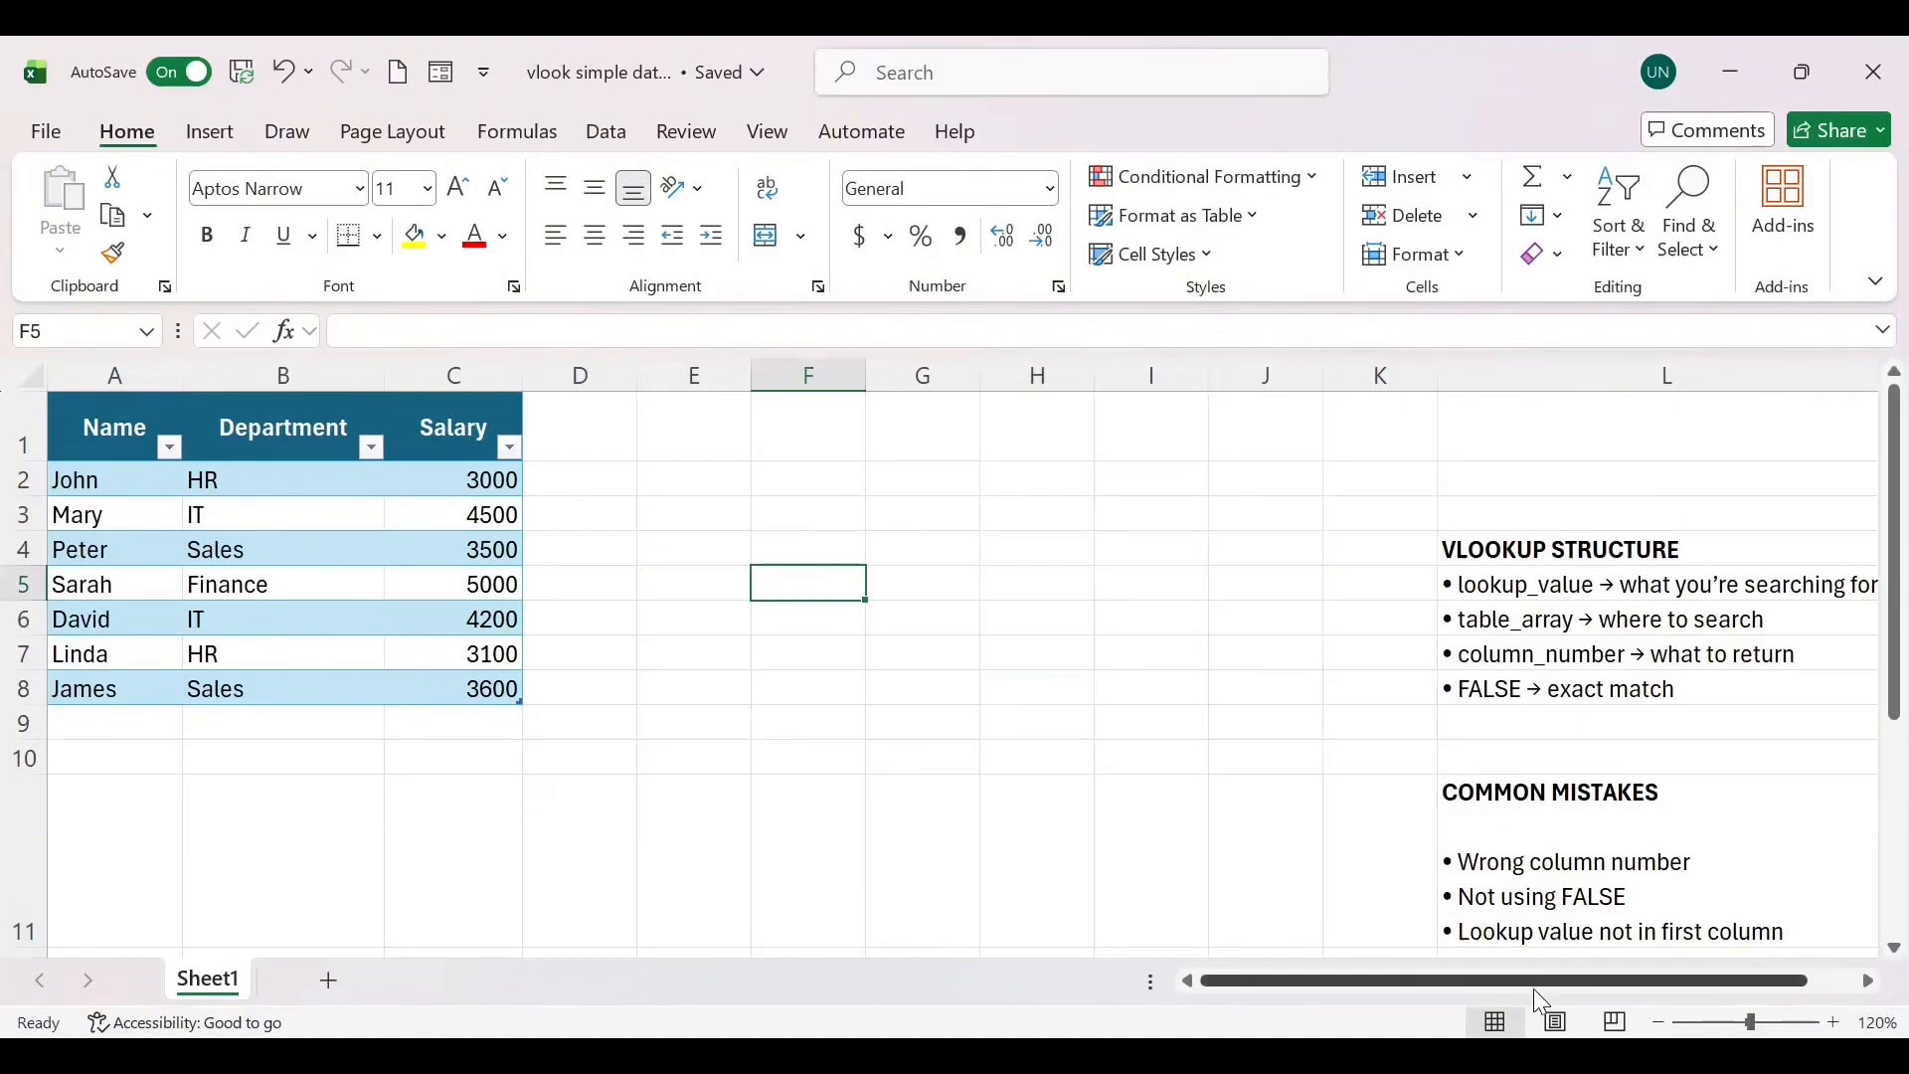
pyautogui.moveTo(1533, 984); pyautogui.dragTo(1546, 984)
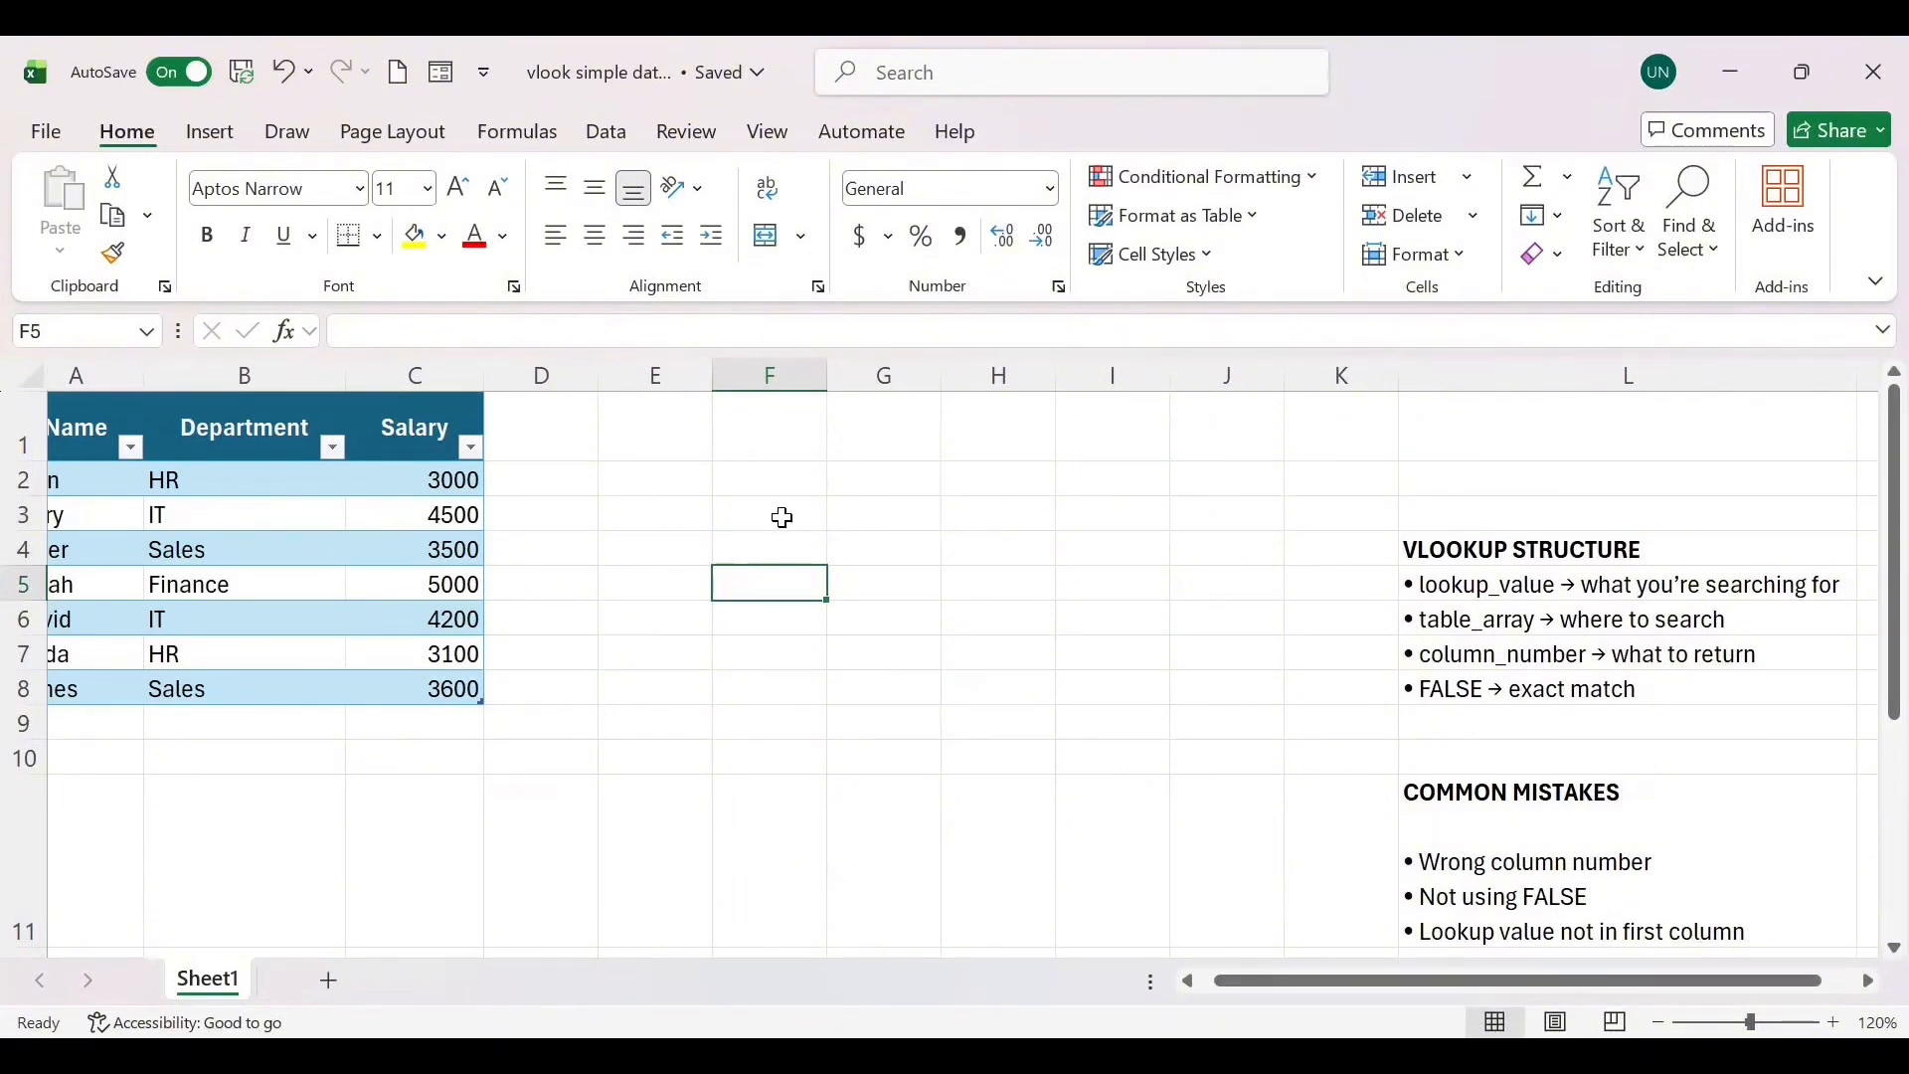
pyautogui.moveTo(1382, 984); pyautogui.dragTo(1308, 984)
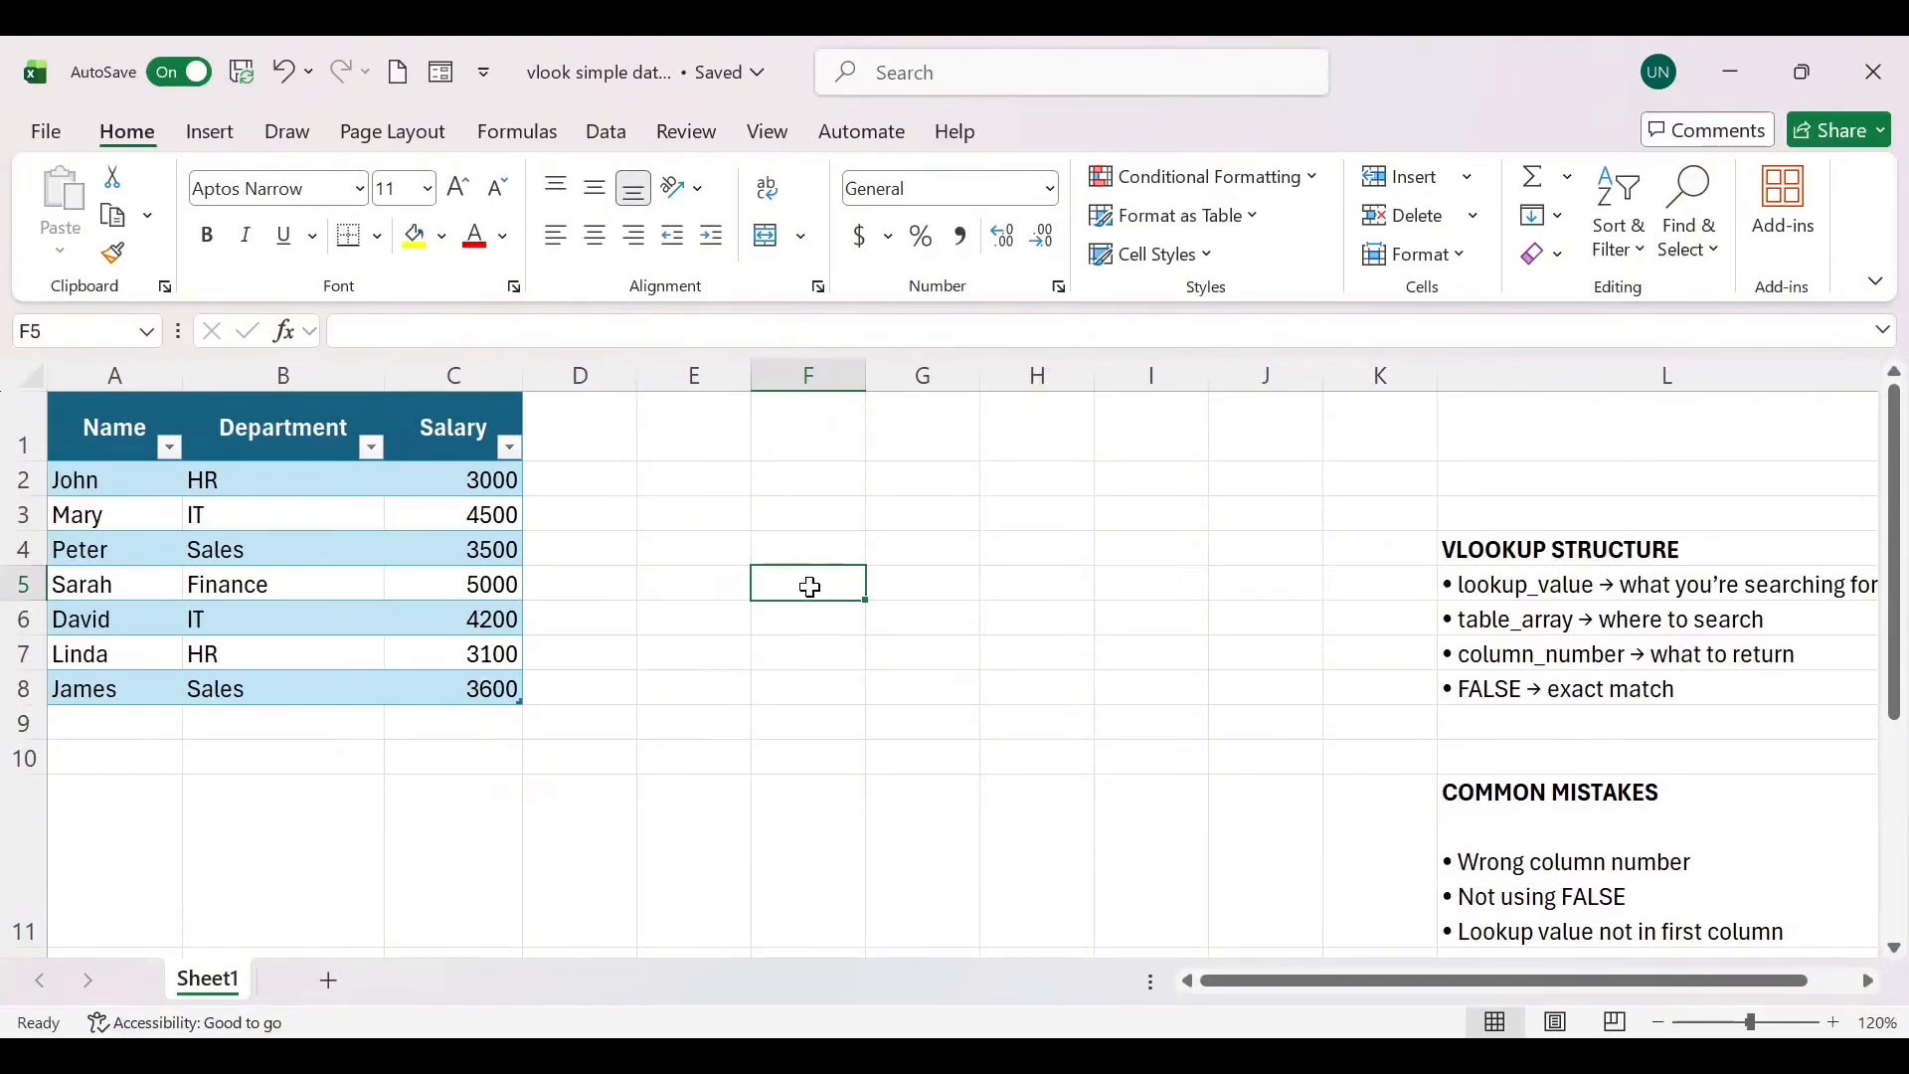
pyautogui.write('=')
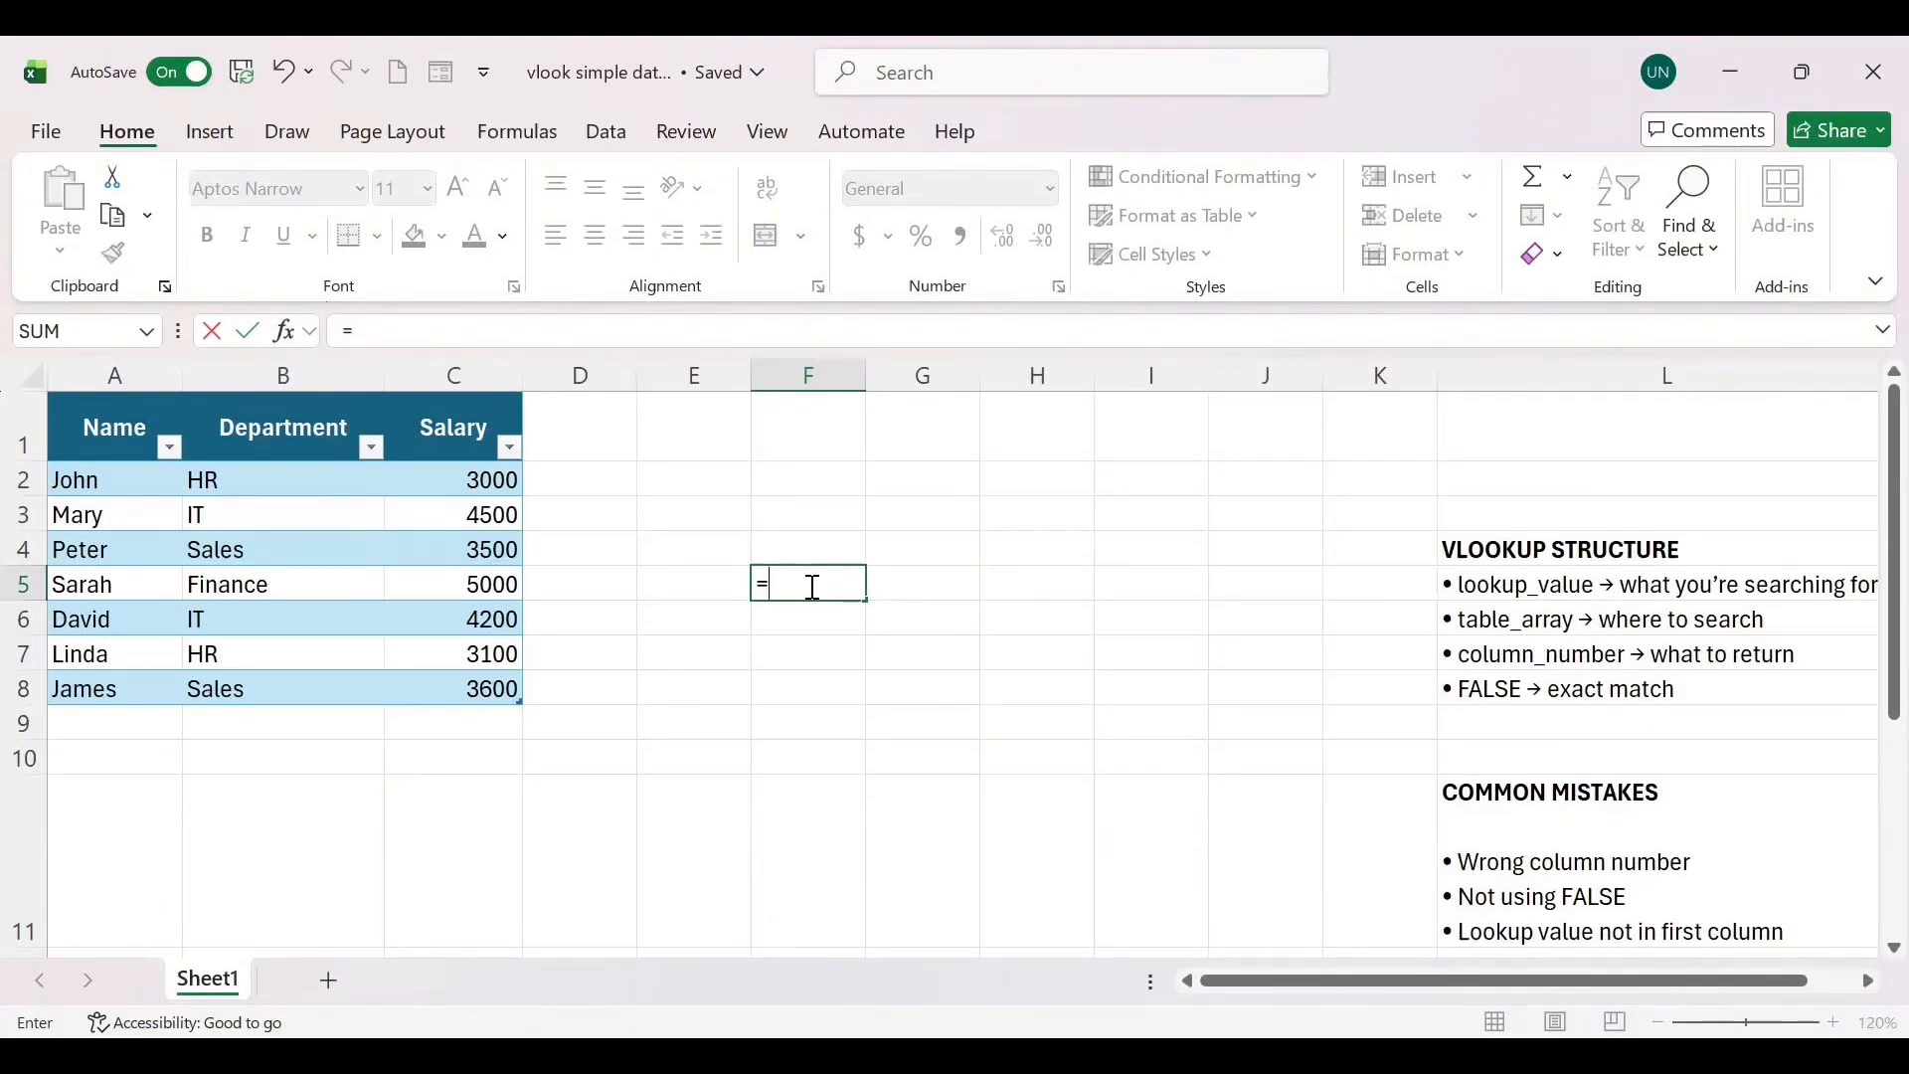
pyautogui.write('vlookup')
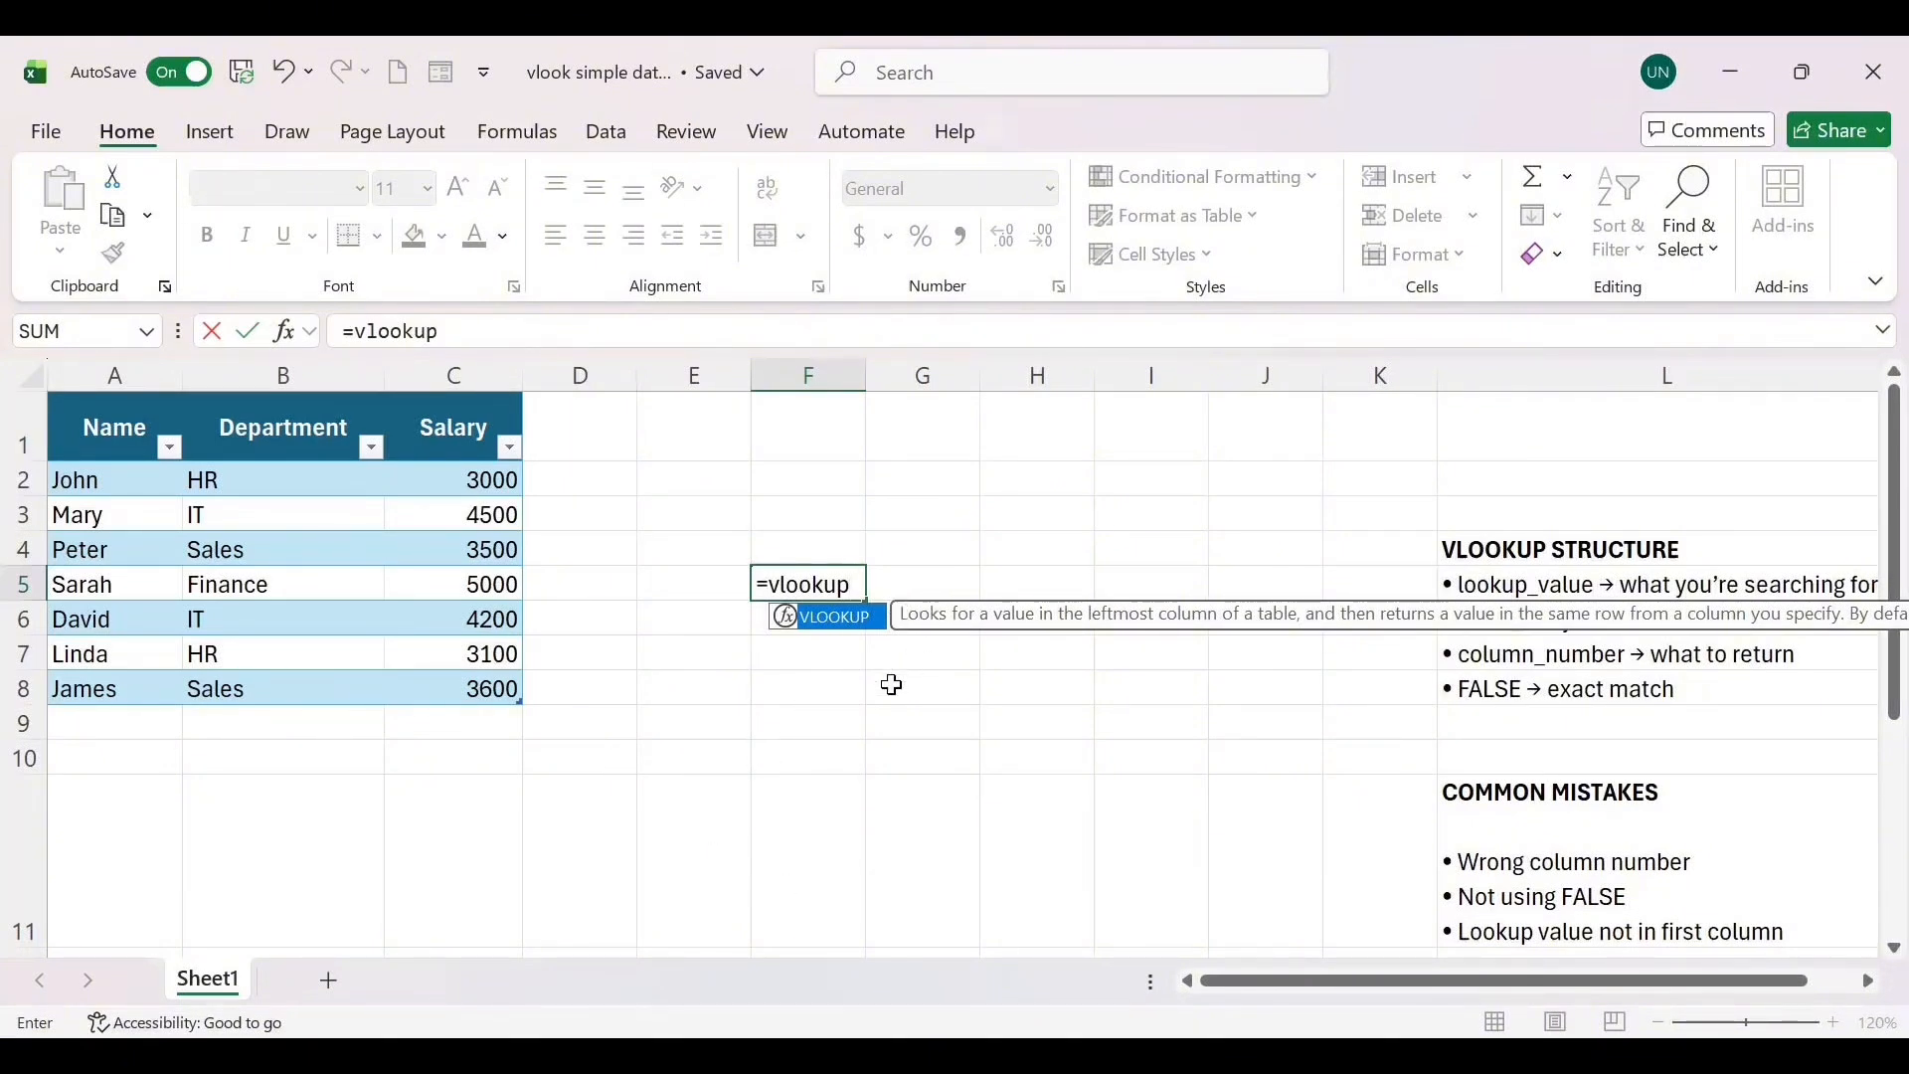
pyautogui.press('BackSpace')
pyautogui.press('BackSpace')
pyautogui.press('BackSpace')
pyautogui.press('BackSpace')
pyautogui.press('BackSpace')
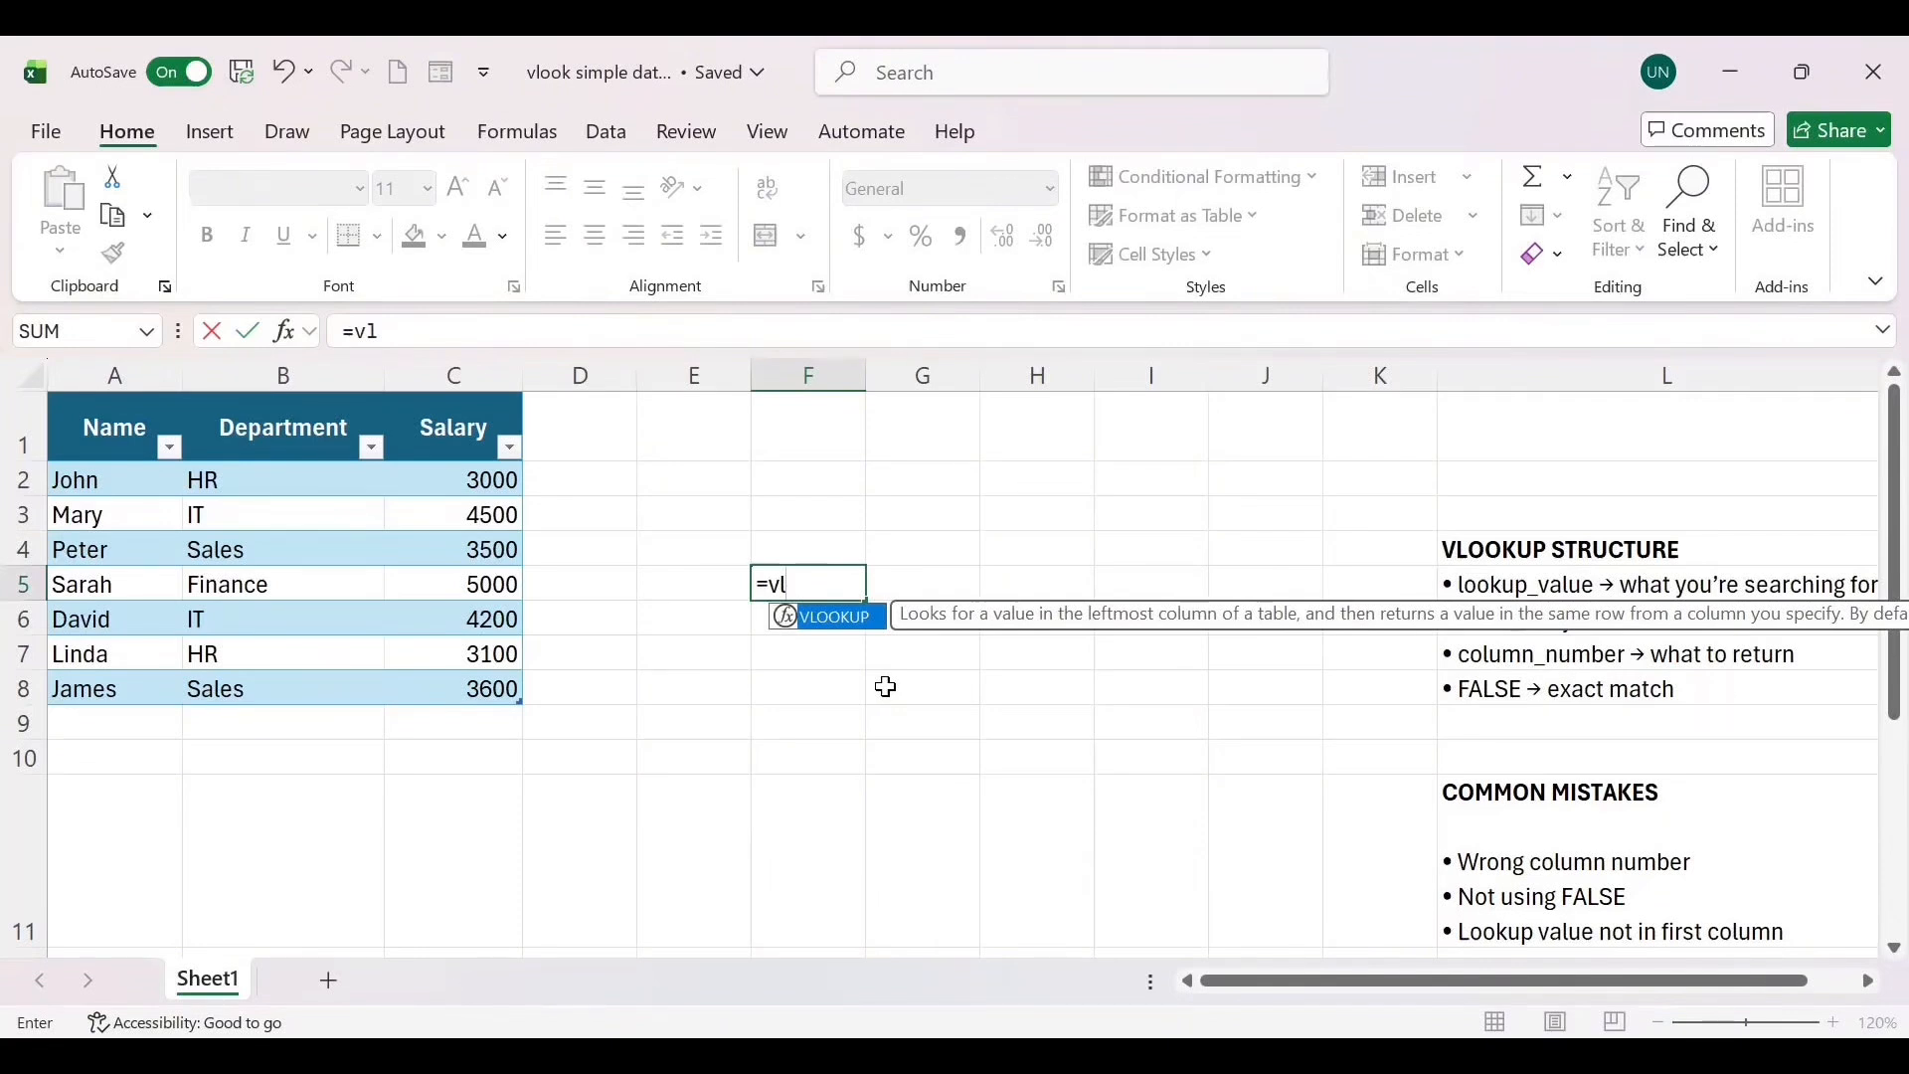
pyautogui.press('BackSpace')
pyautogui.press('BackSpace')
pyautogui.write('v')
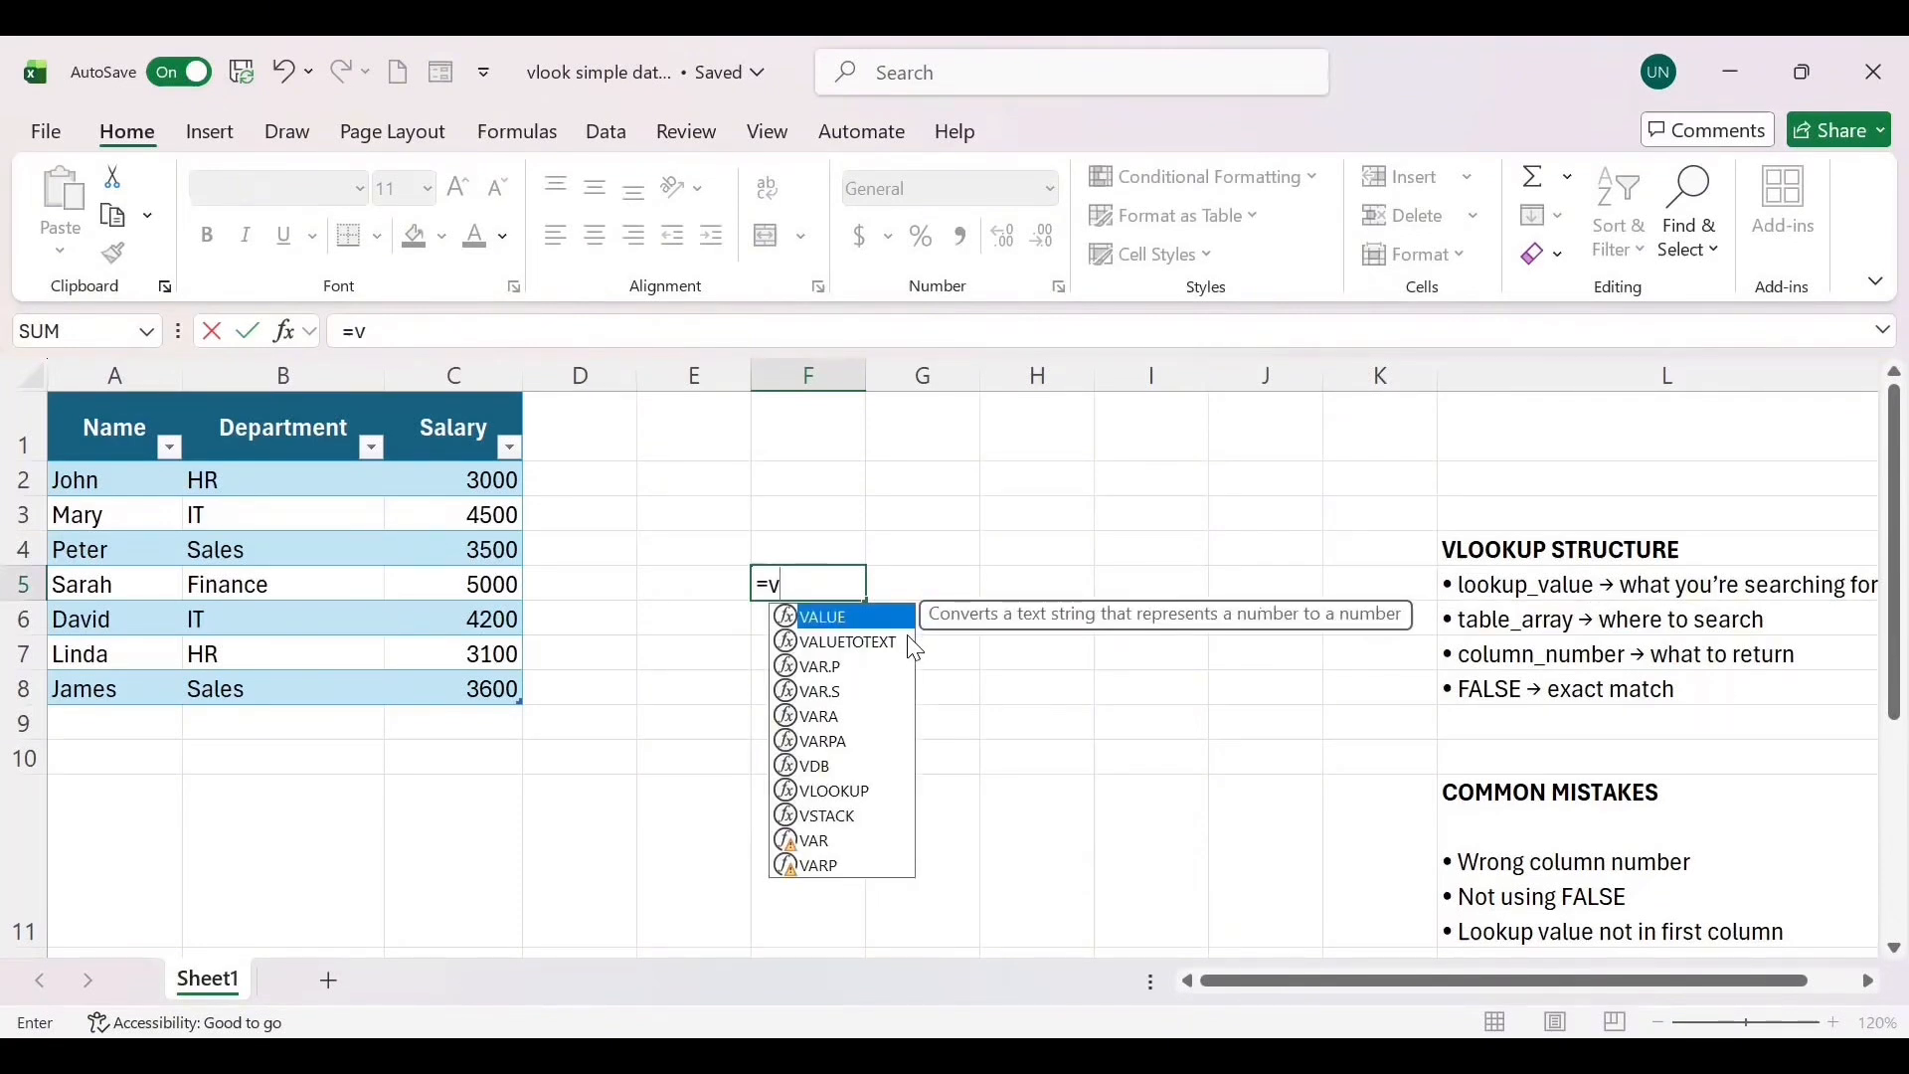
pyautogui.click(855, 792)
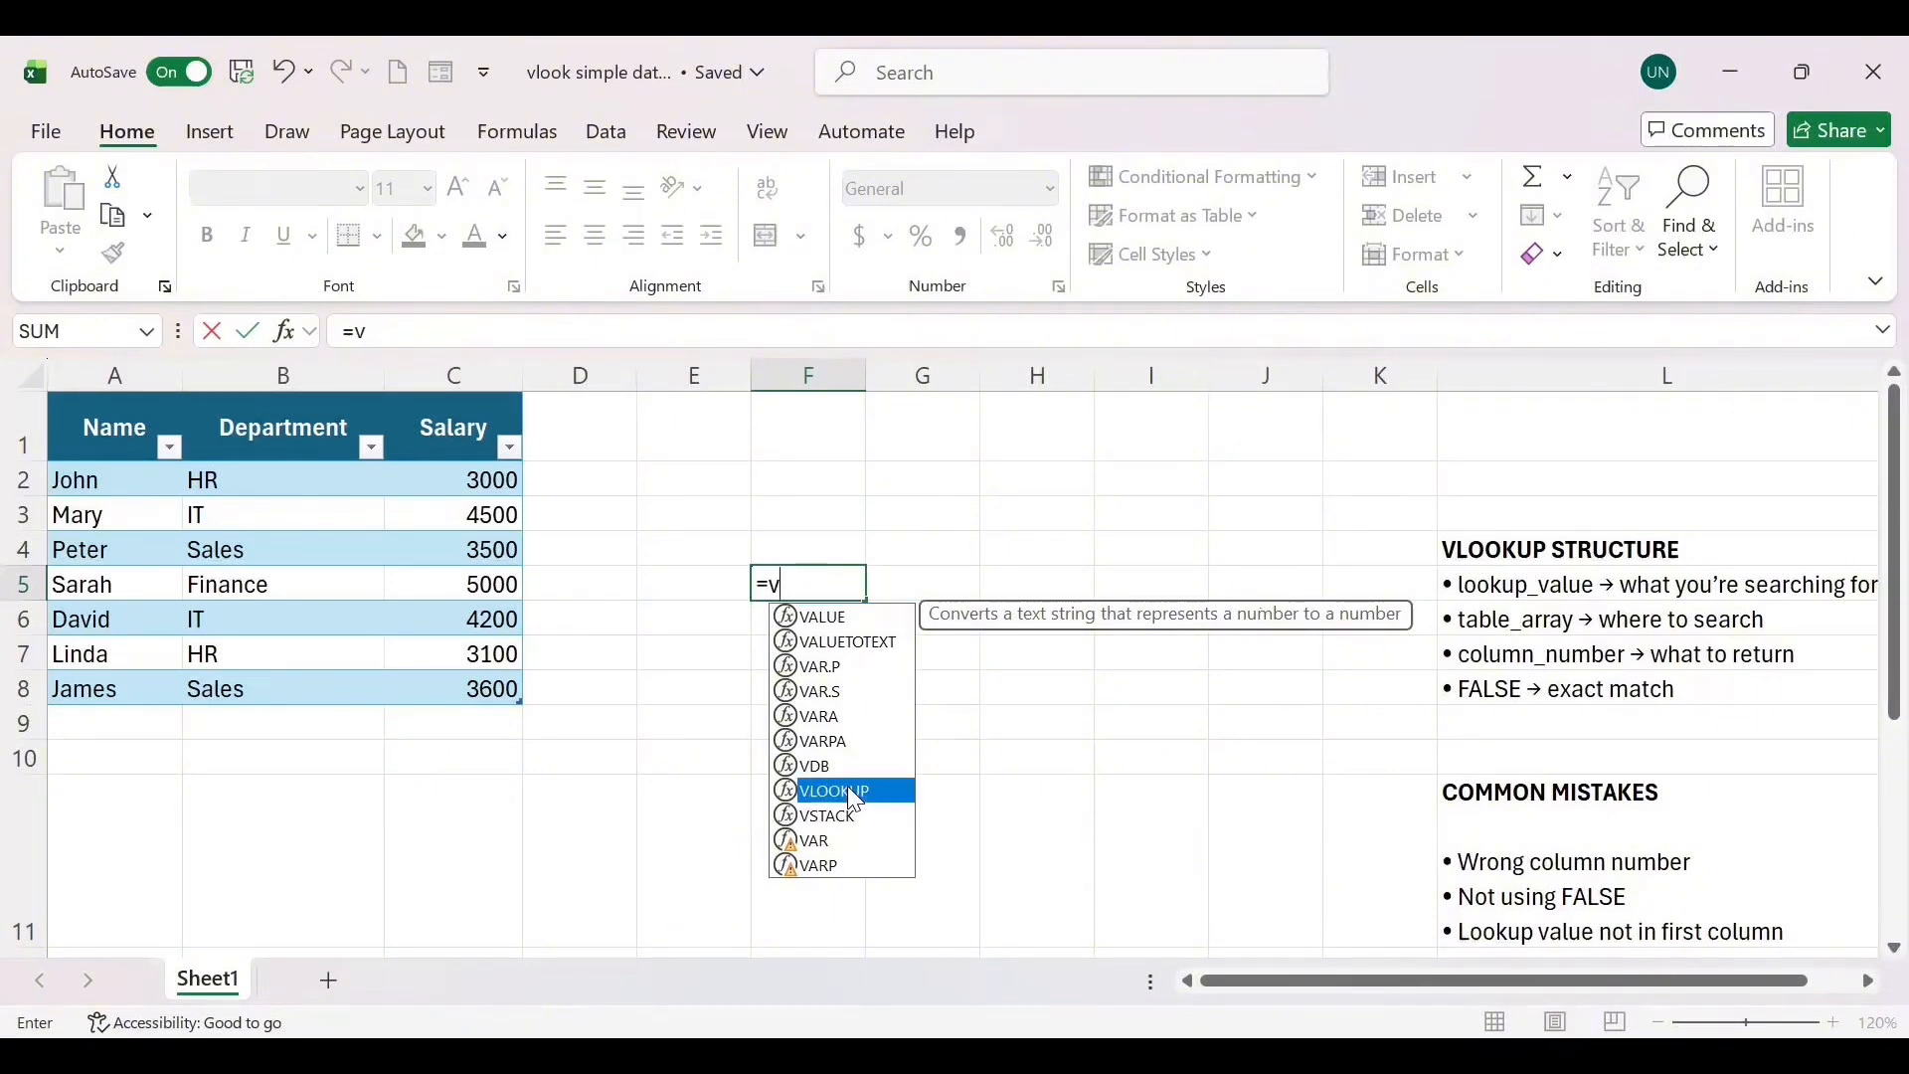
pyautogui.doubleClick(848, 790)
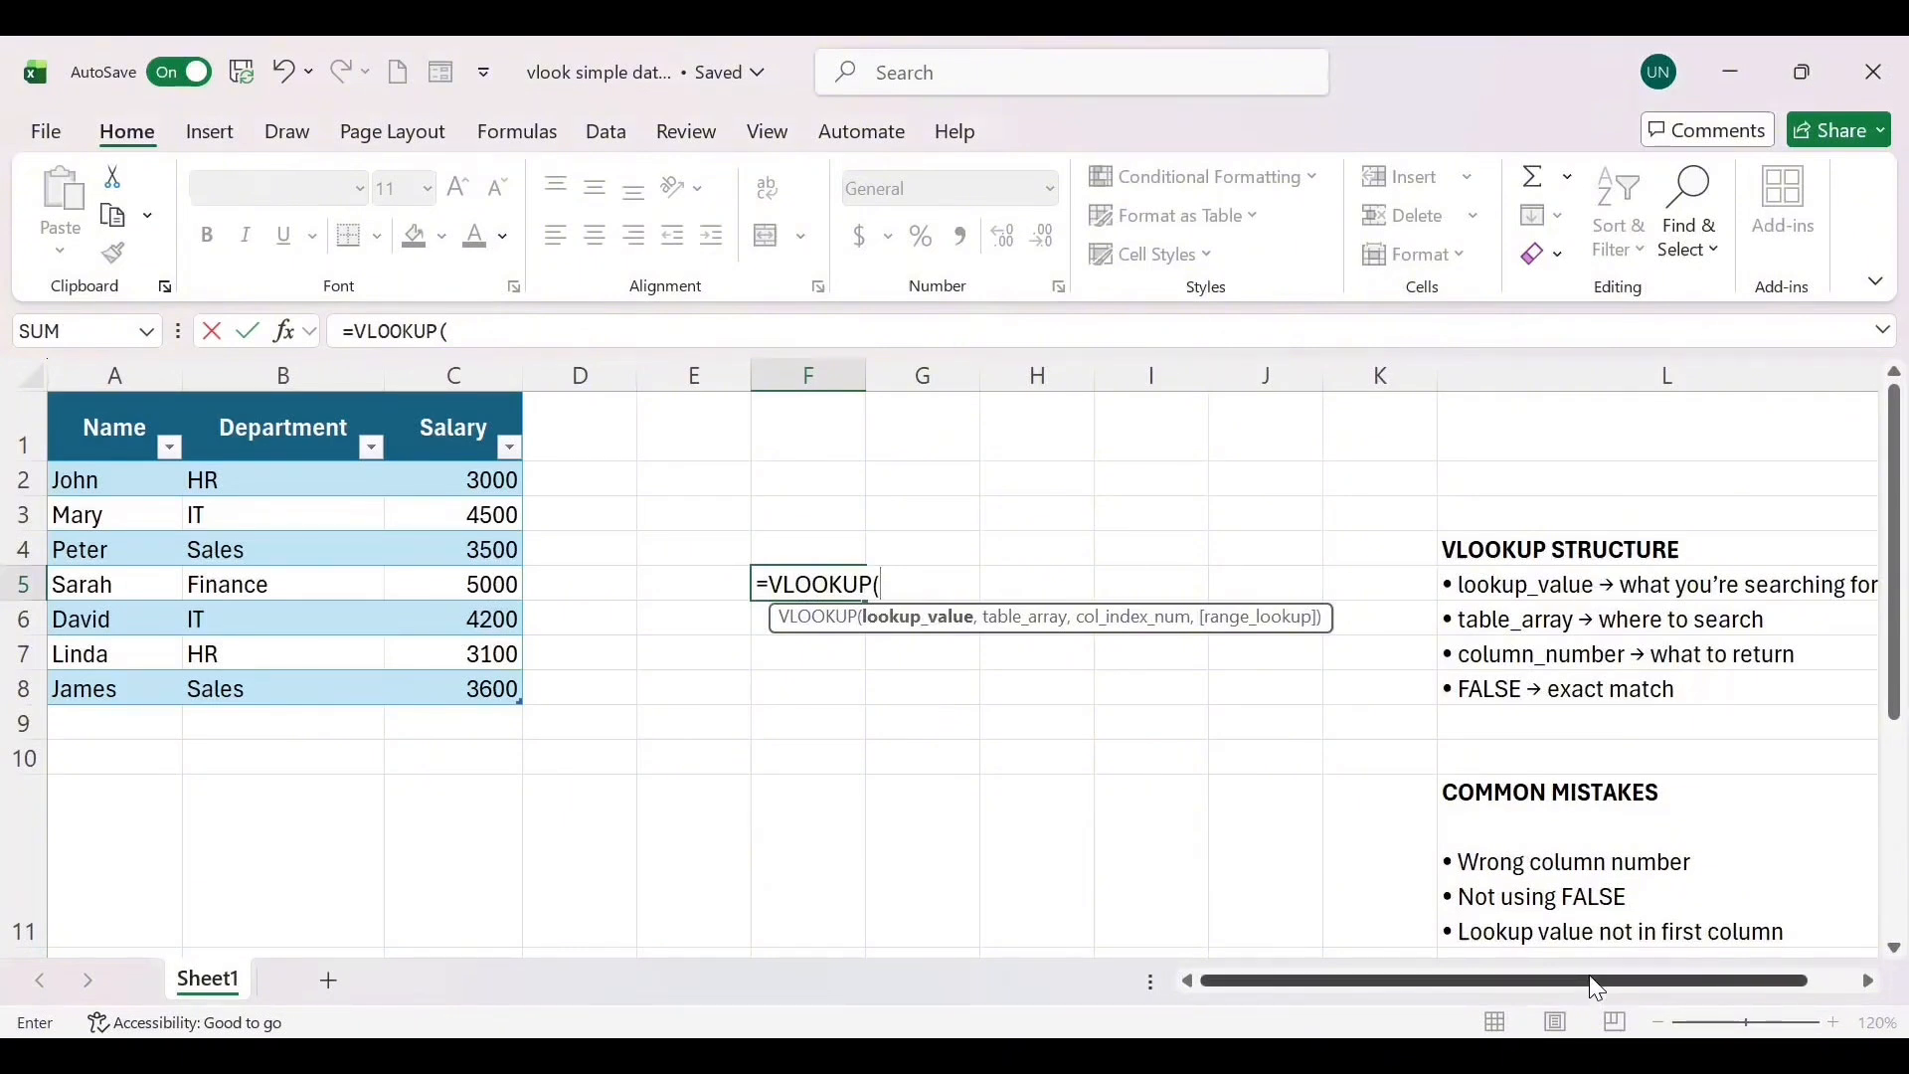
# Step: Use cell A3 as the VLOOKUP's lookup value and all of Table1, including its headers, as the table array
pyautogui.moveTo(1591, 984); pyautogui.dragTo(1674, 974)
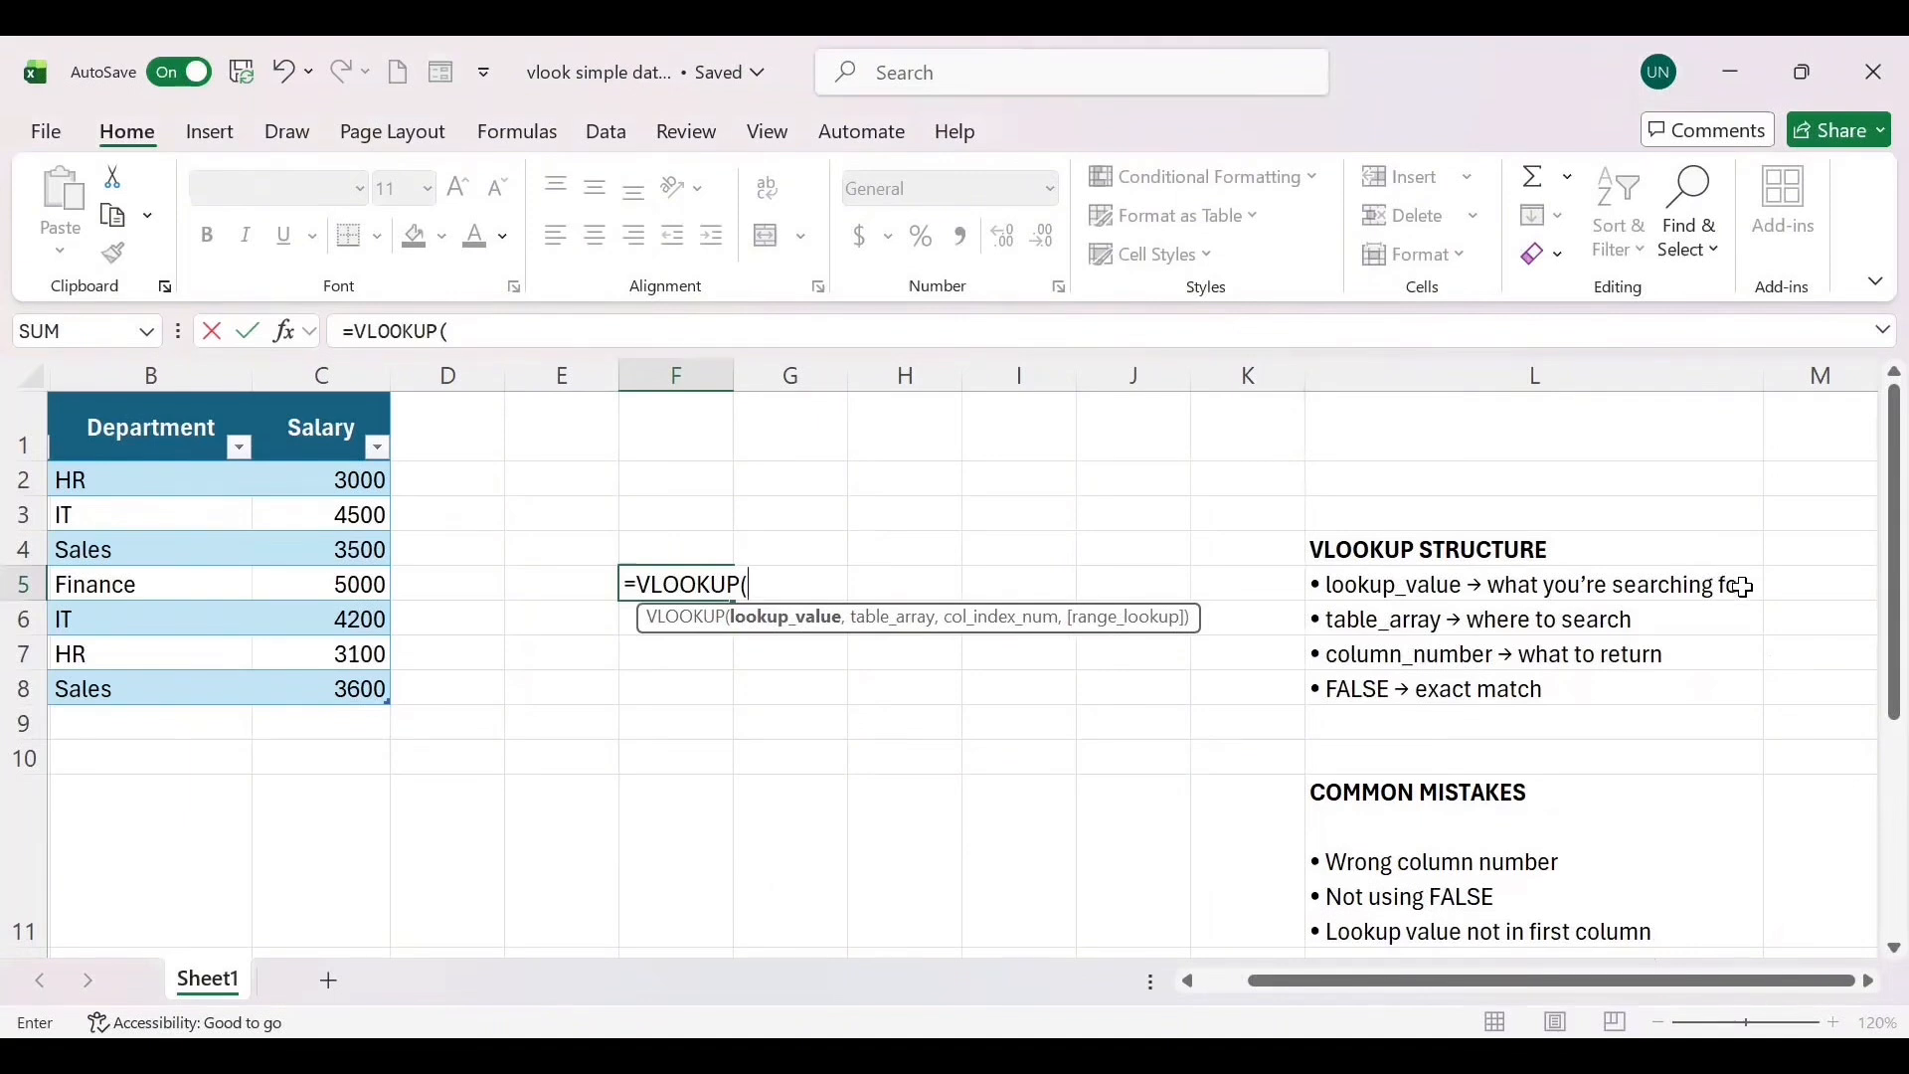
pyautogui.moveTo(1619, 981); pyautogui.dragTo(1541, 990)
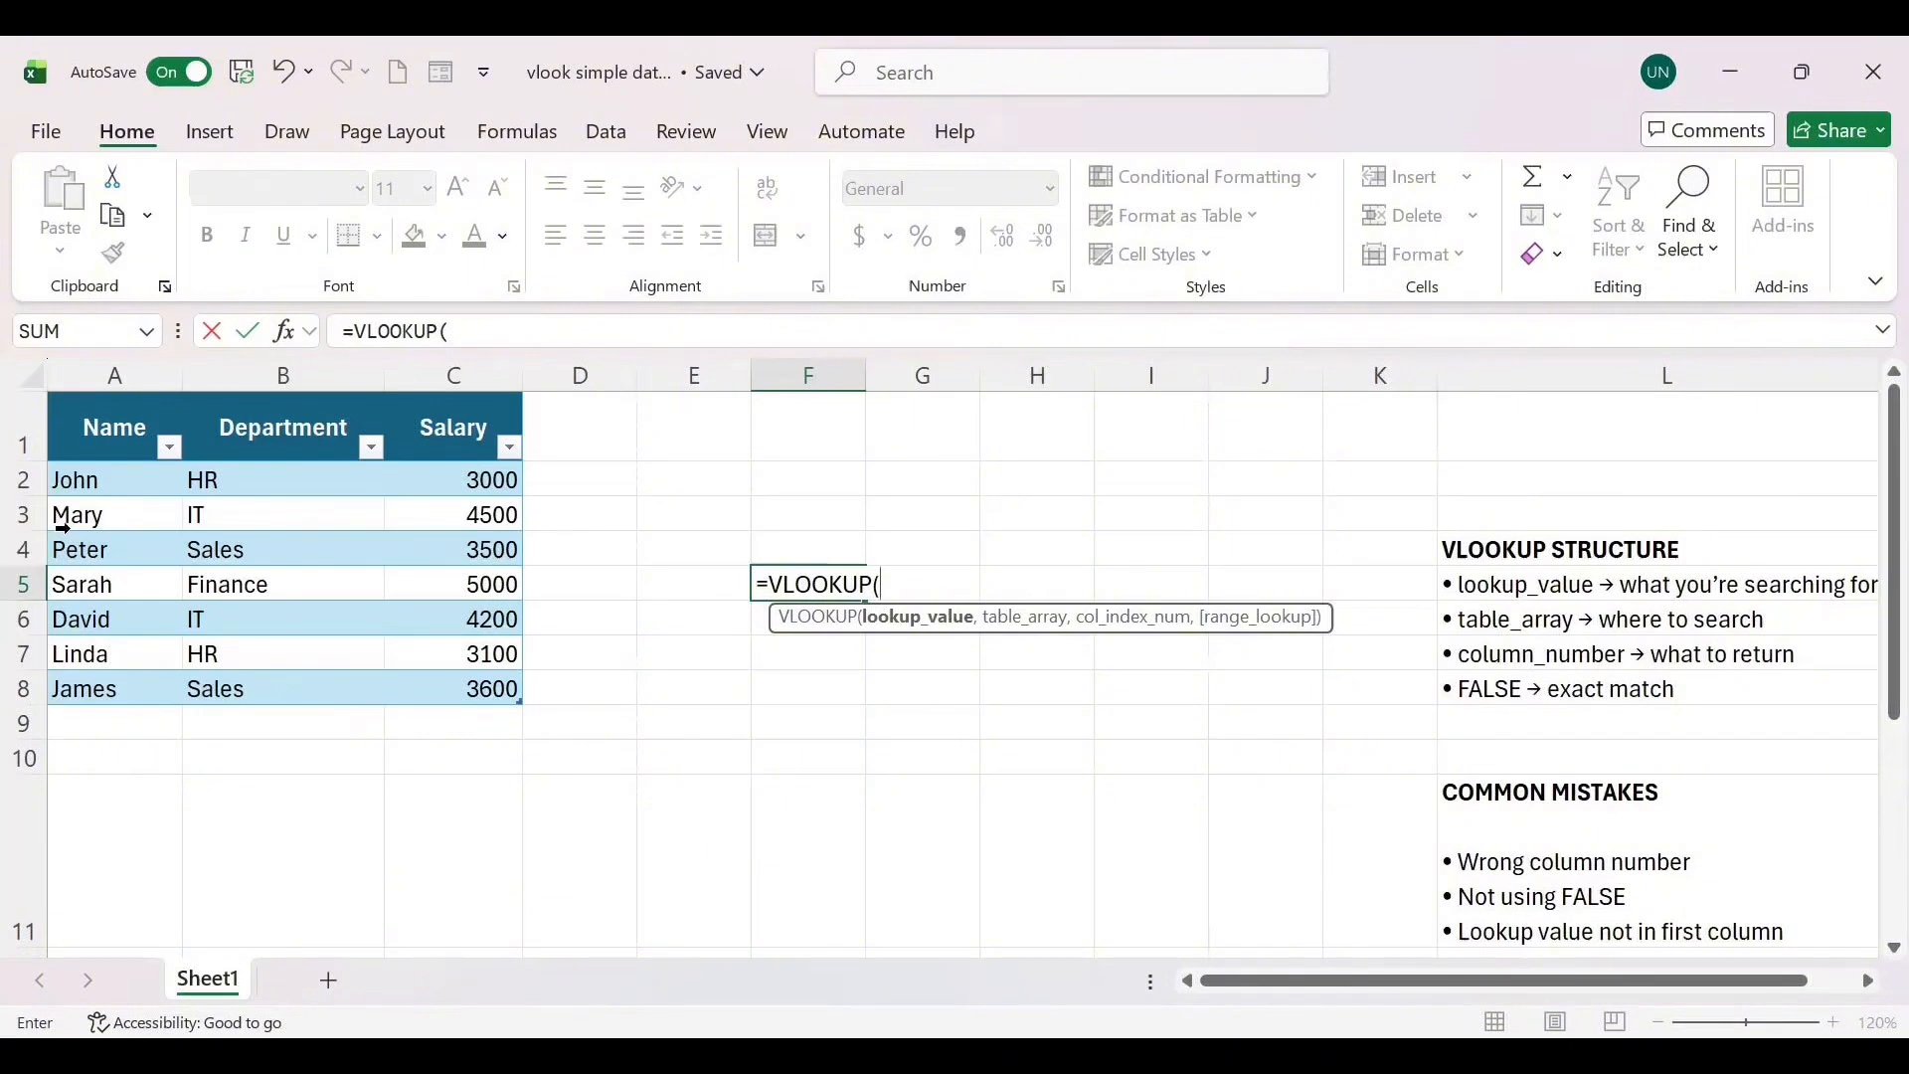
pyautogui.click(101, 517)
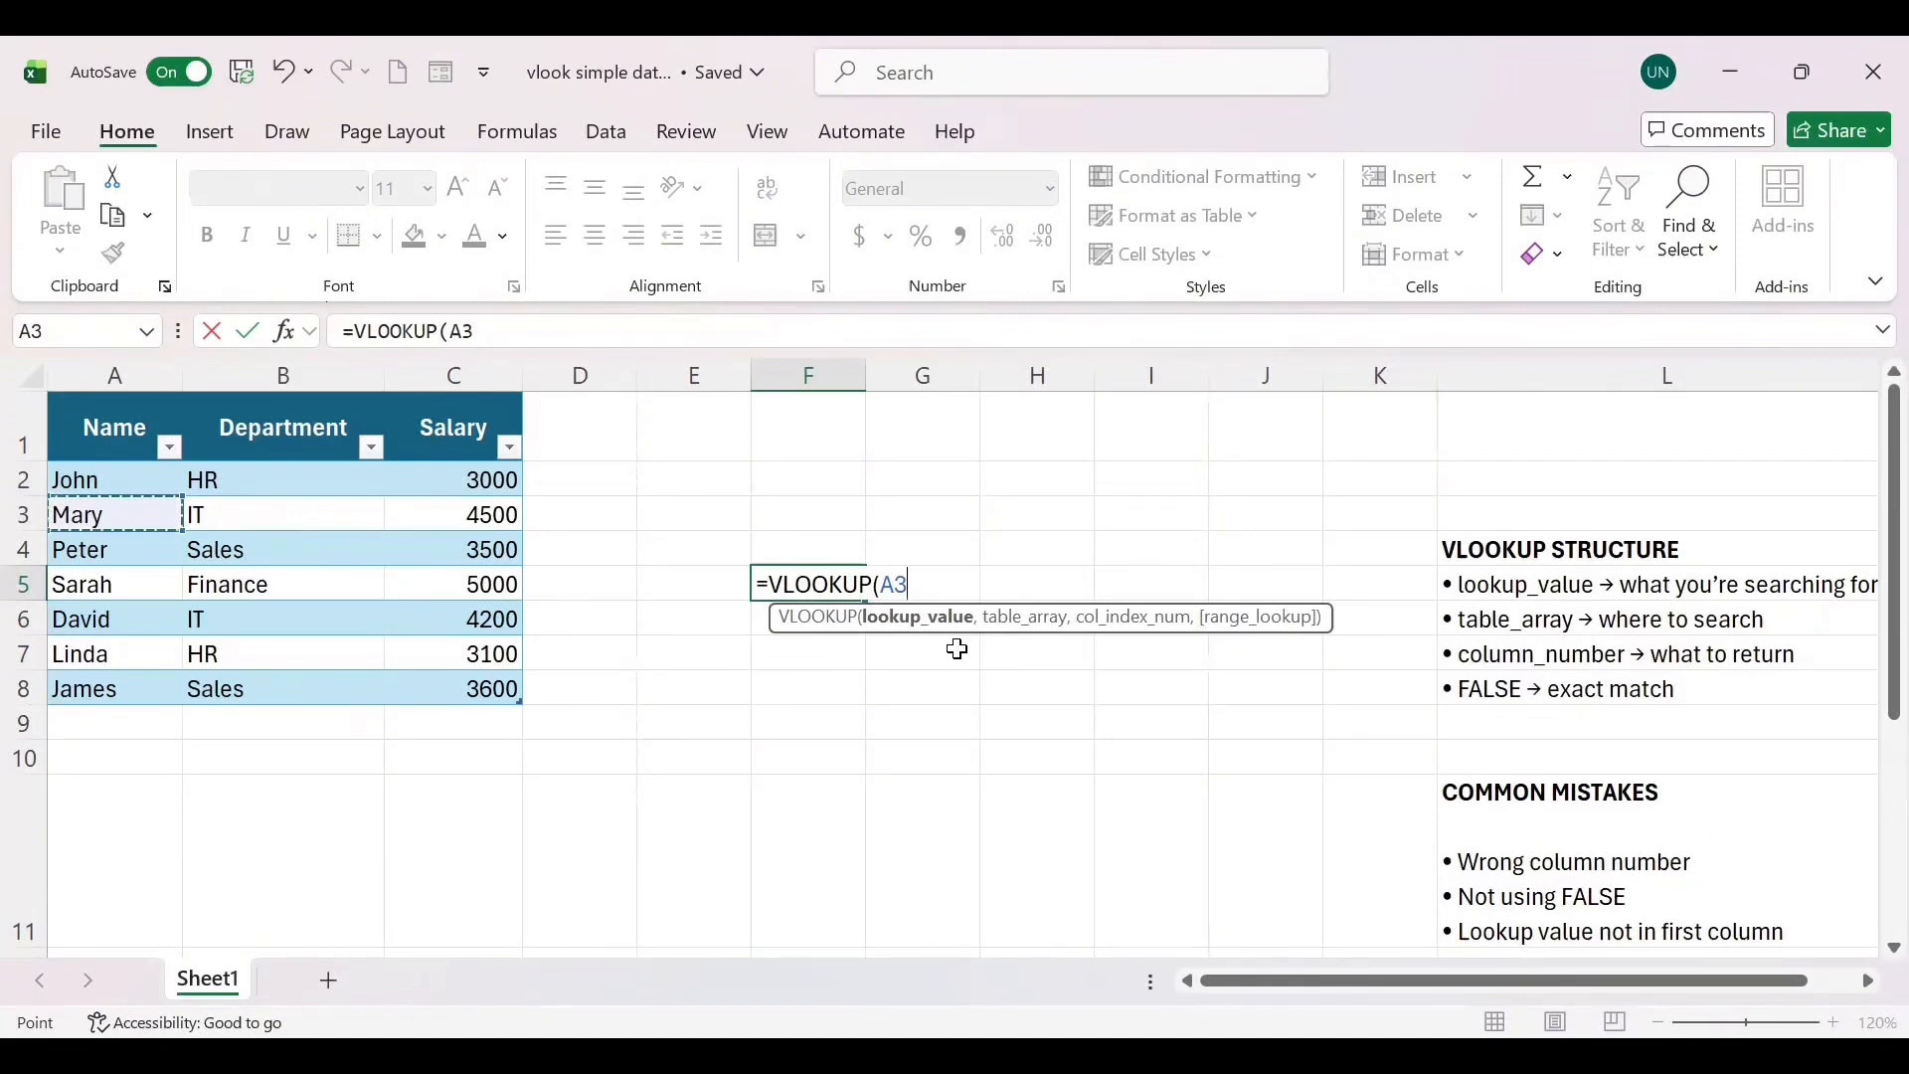
pyautogui.write(',')
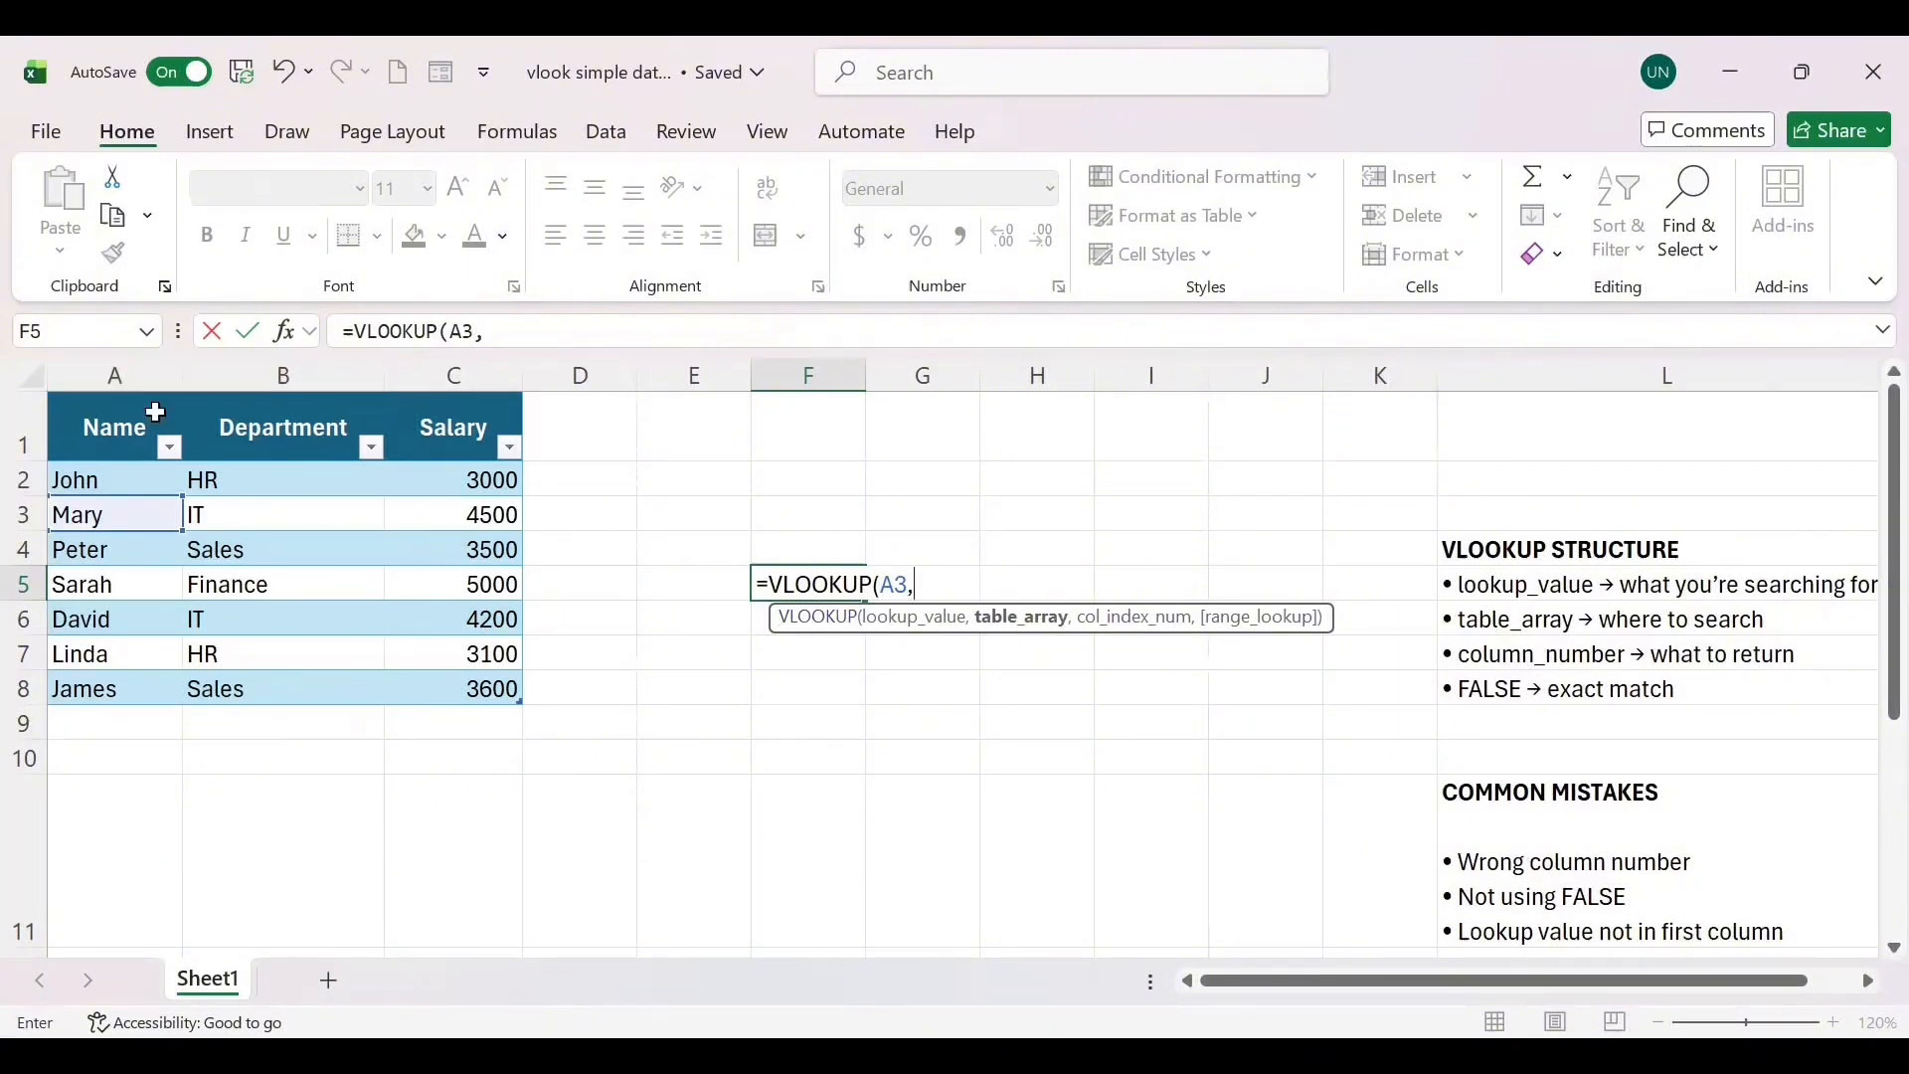
pyautogui.moveTo(96, 427); pyautogui.dragTo(378, 450)
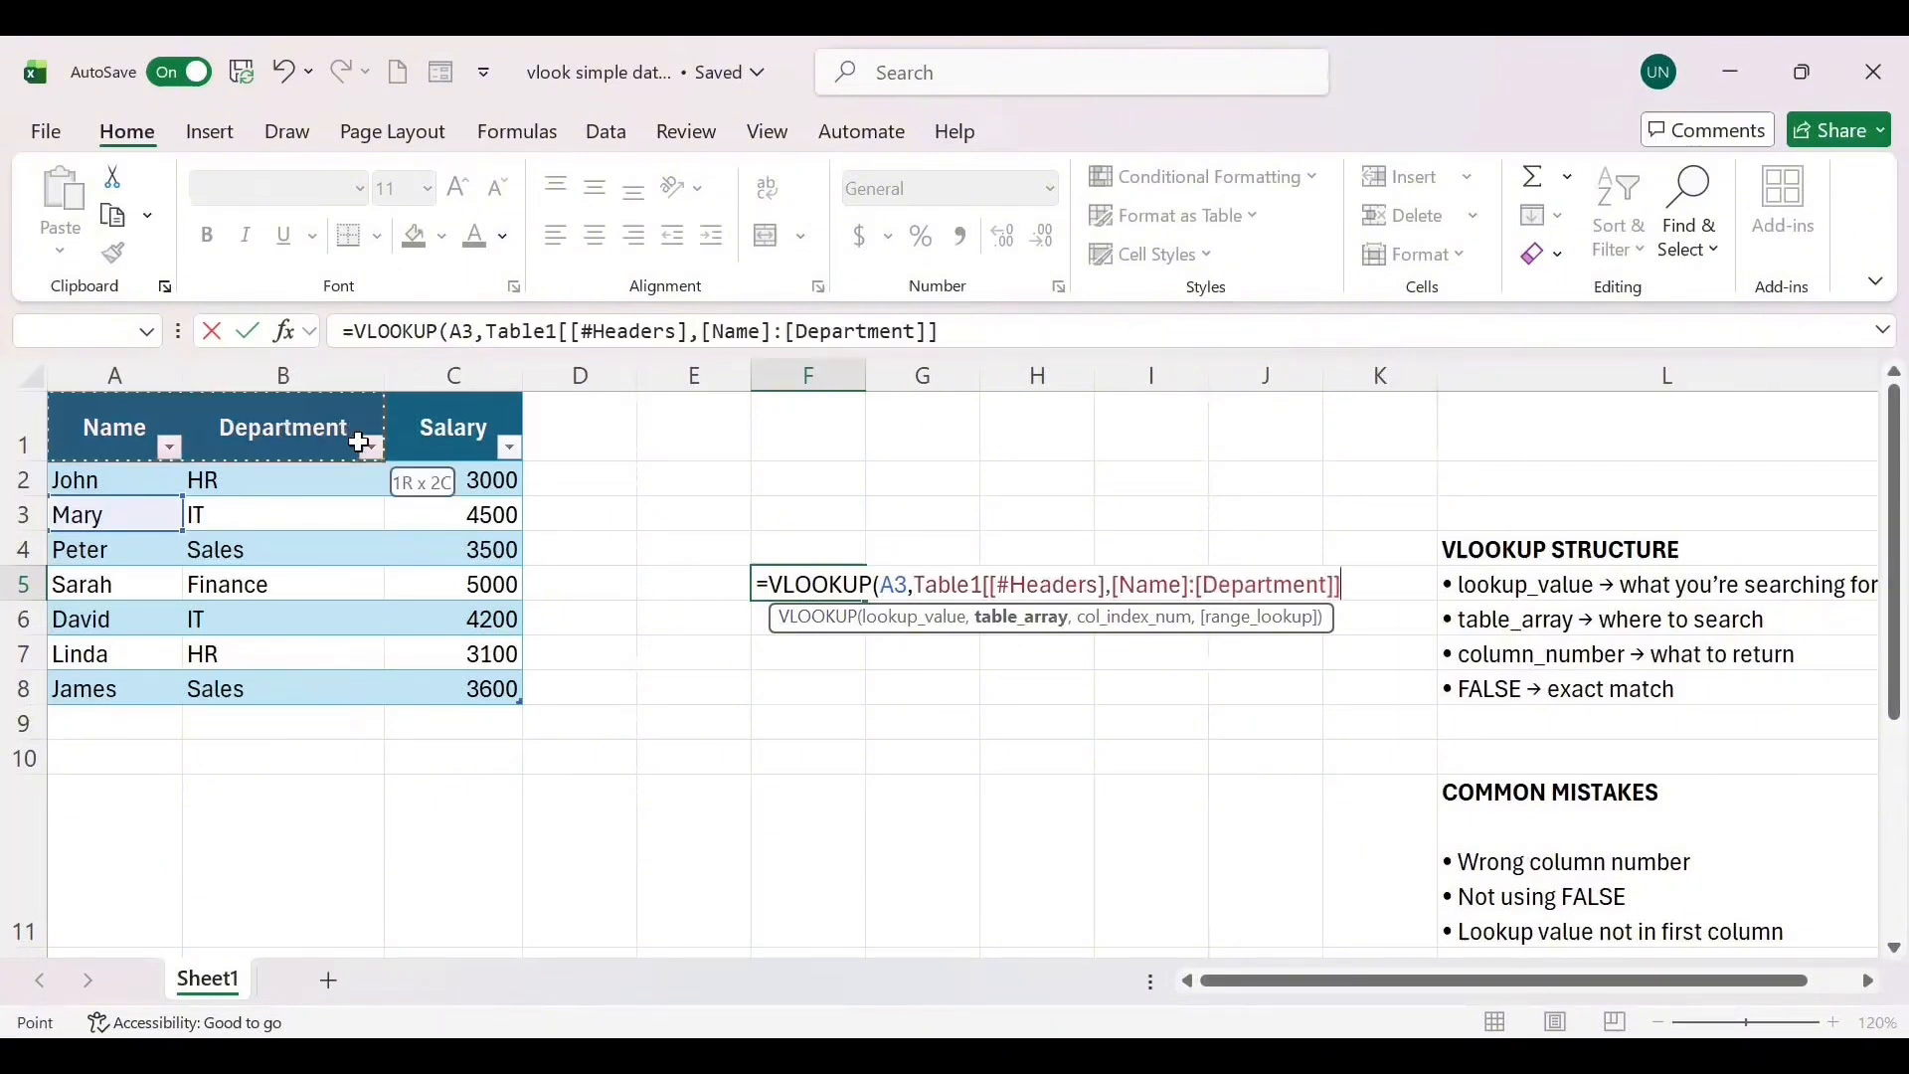
pyautogui.moveTo(464, 530); pyautogui.dragTo(478, 682)
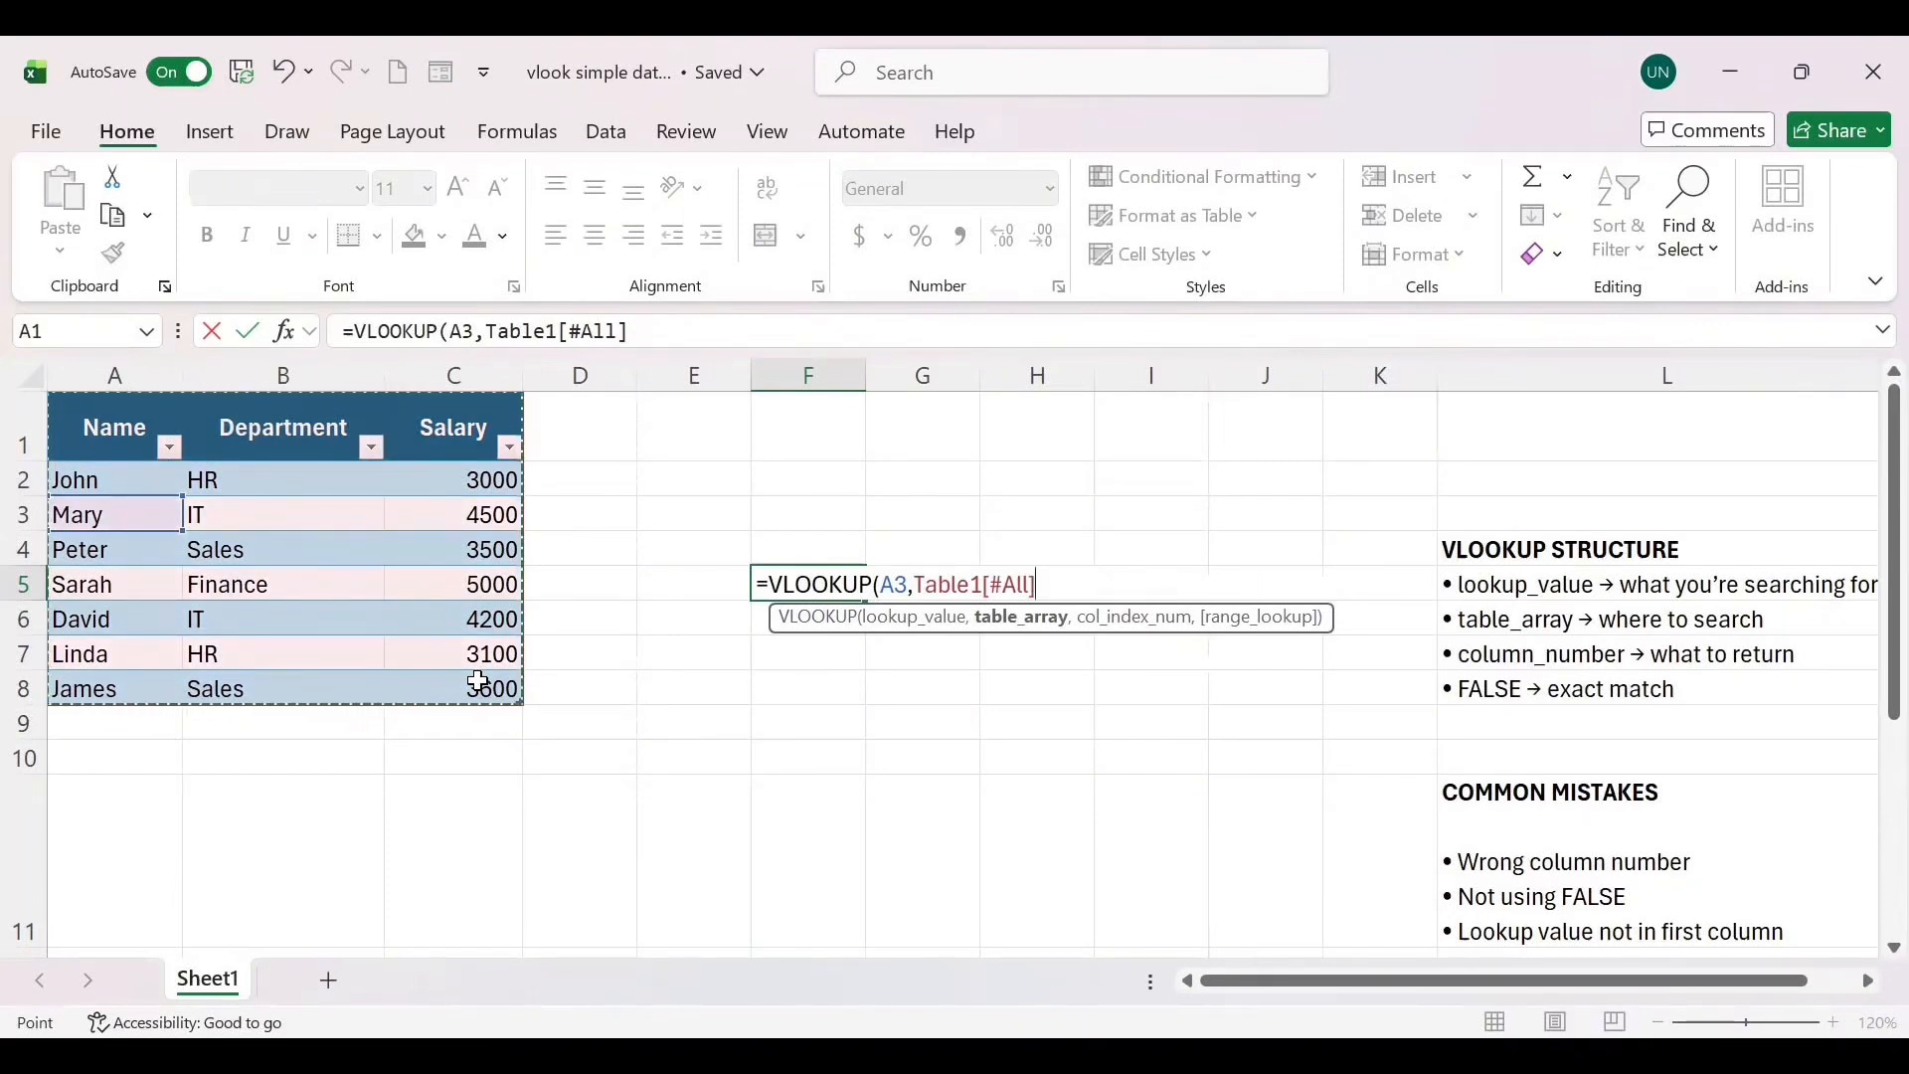
pyautogui.write(',')
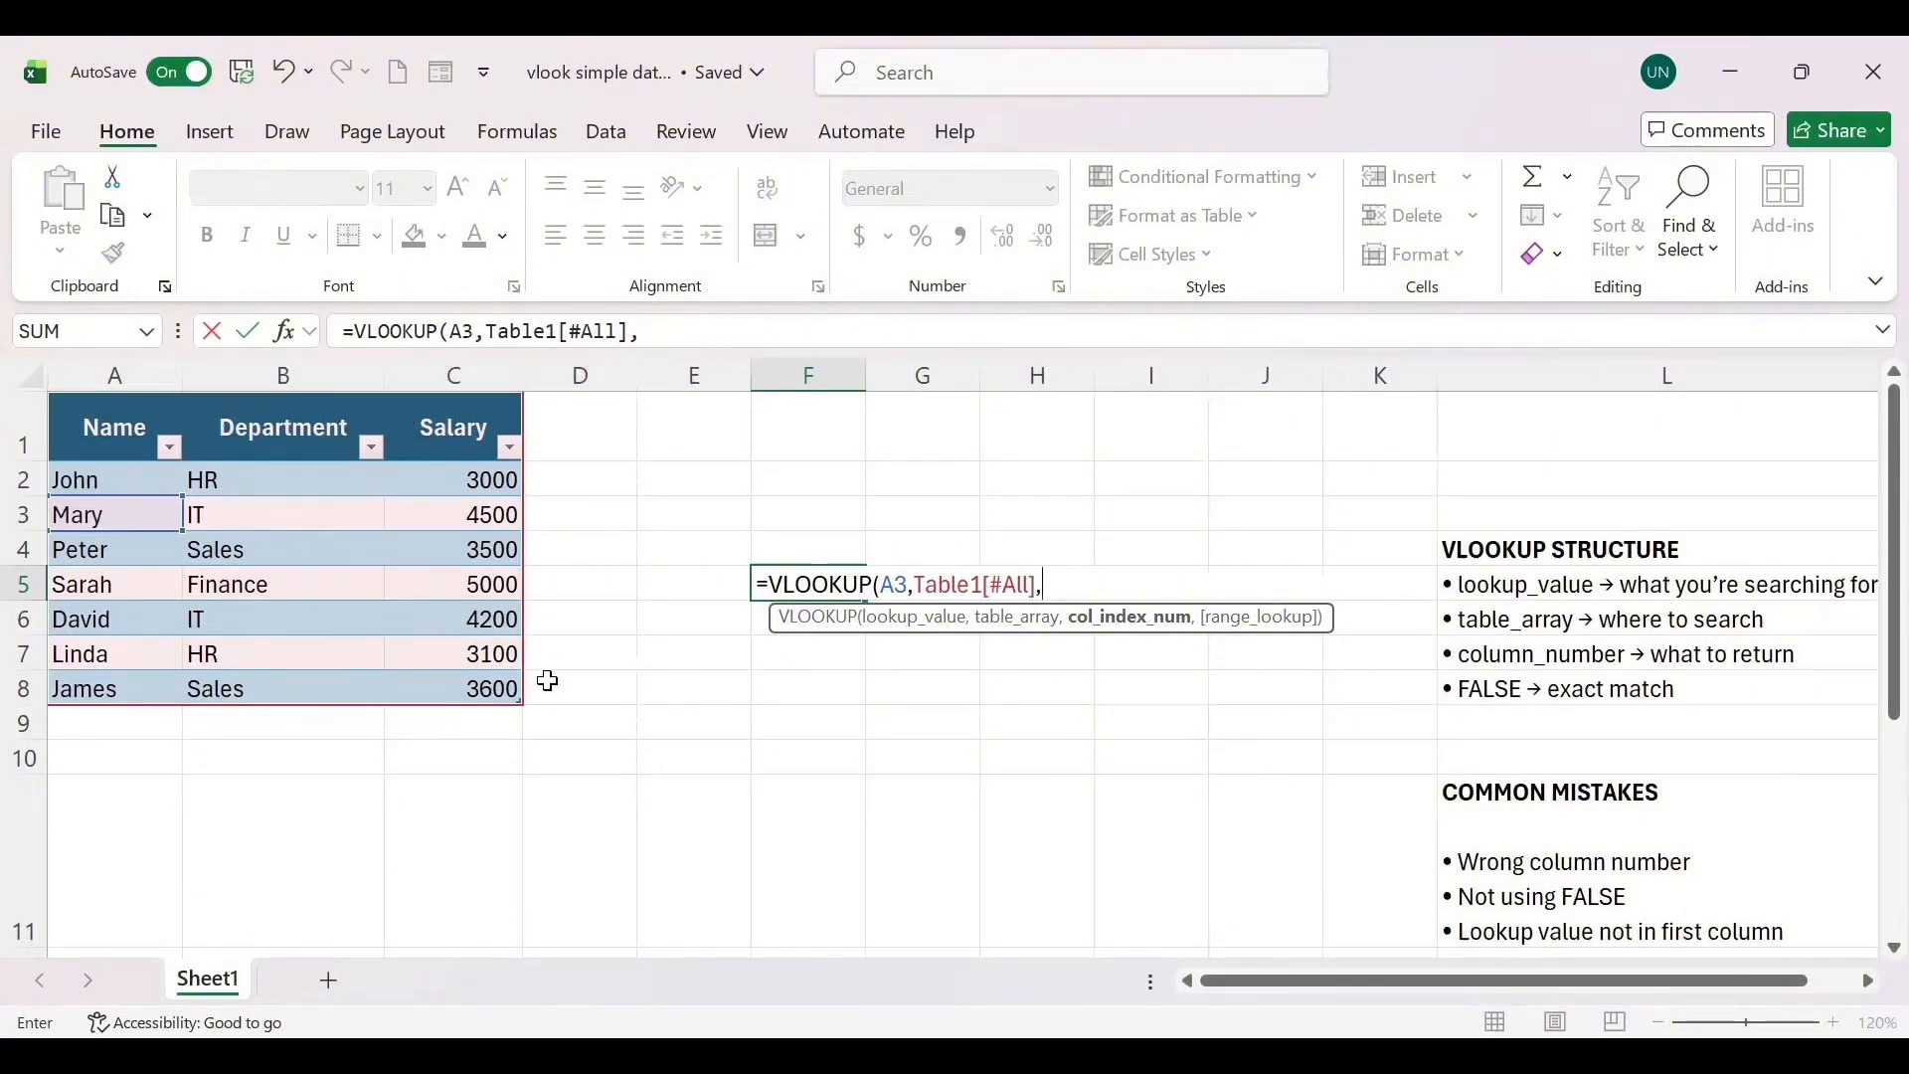
# Step: Complete the F5 formula with column index 3 and FALSE for an exact match
pyautogui.write('3,')
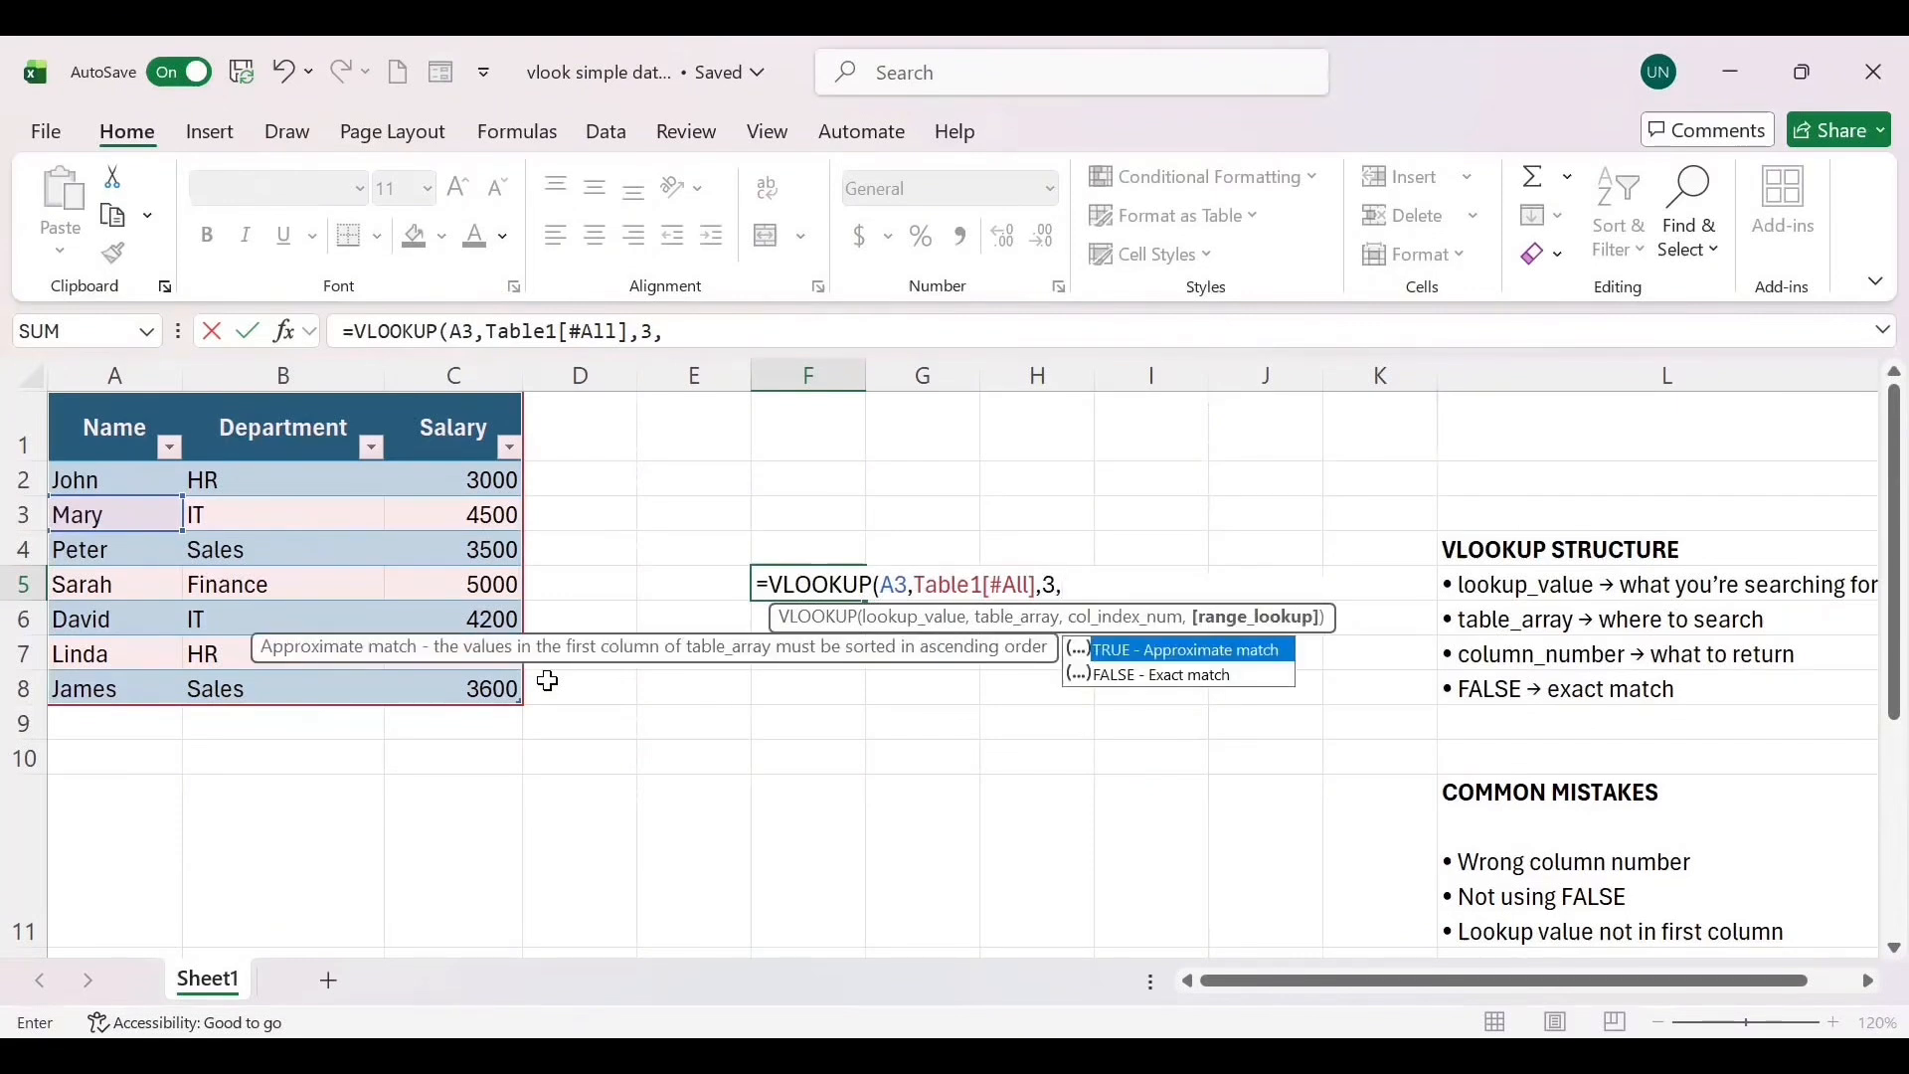
pyautogui.click(1211, 676)
pyautogui.doubleClick(1207, 672)
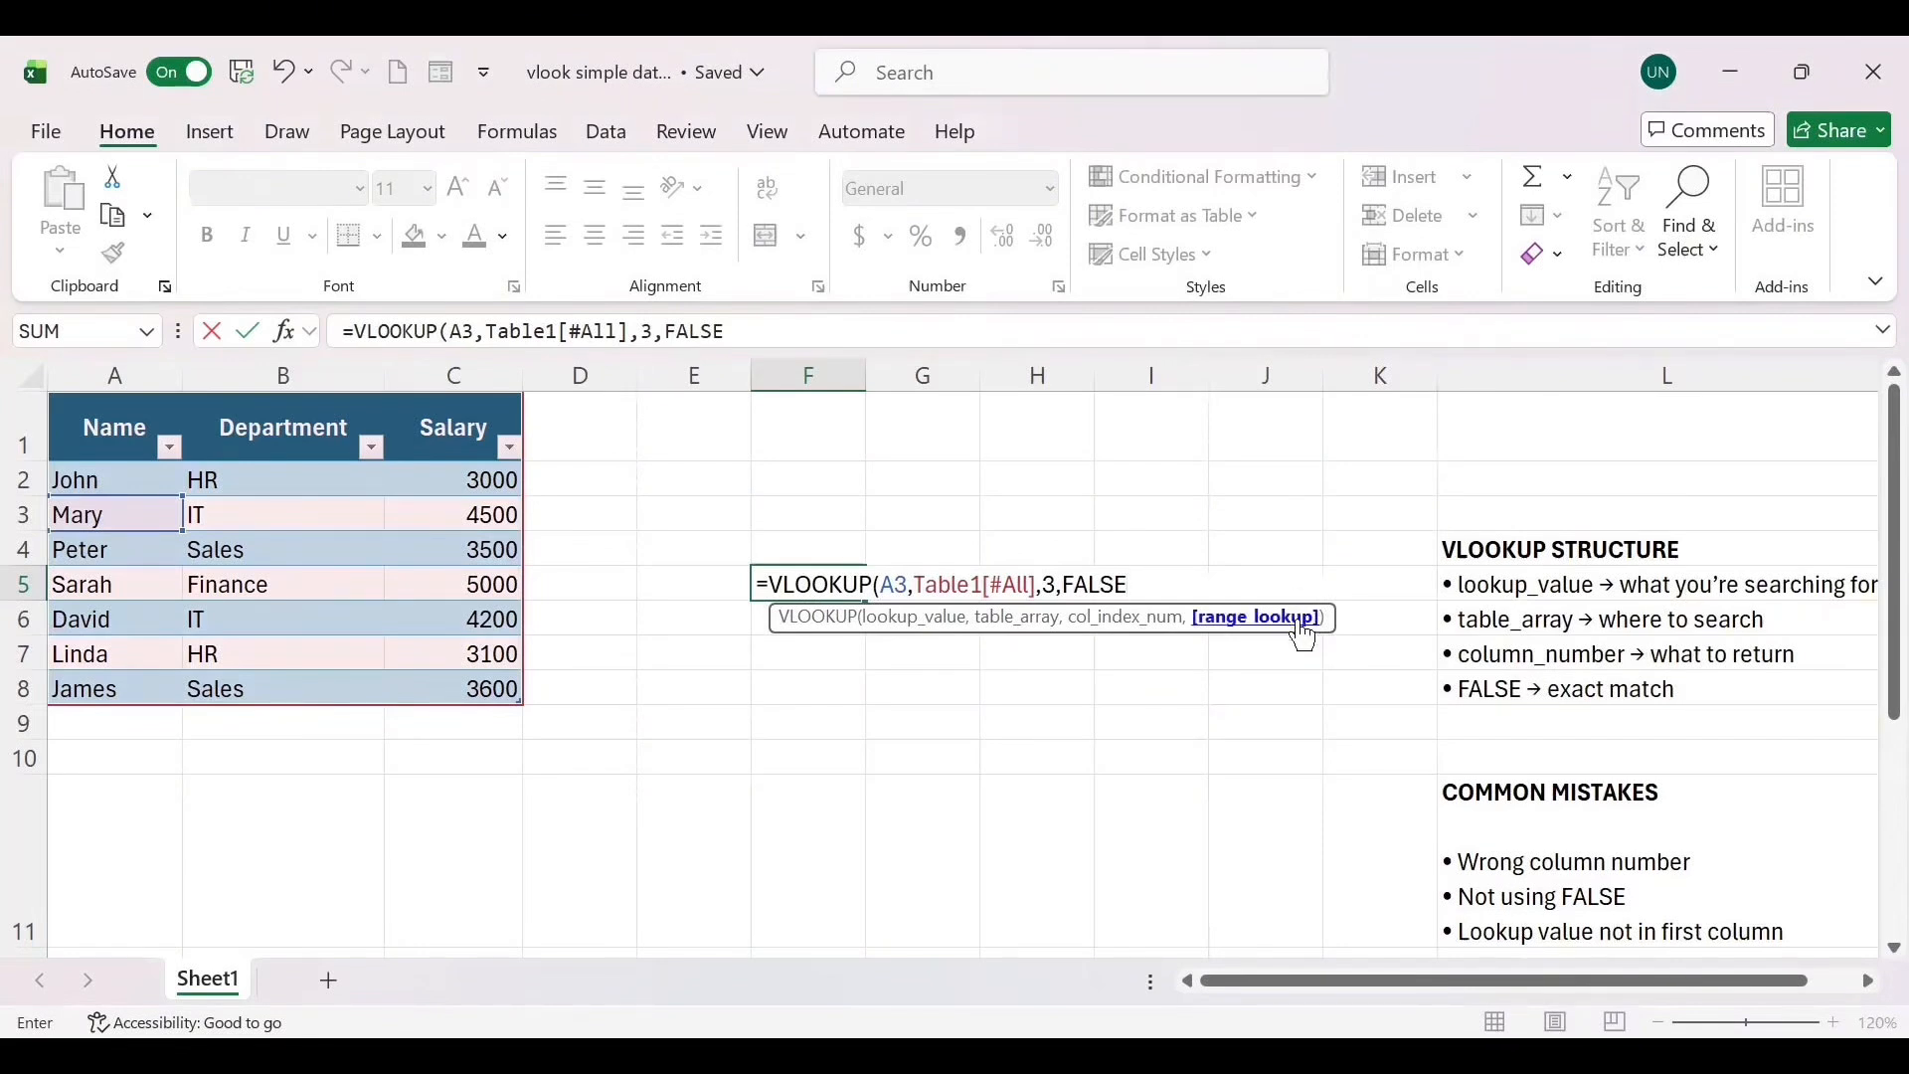
pyautogui.press('BackSpace')
pyautogui.press('BackSpace')
pyautogui.press('BackSpace')
pyautogui.press('BackSpace')
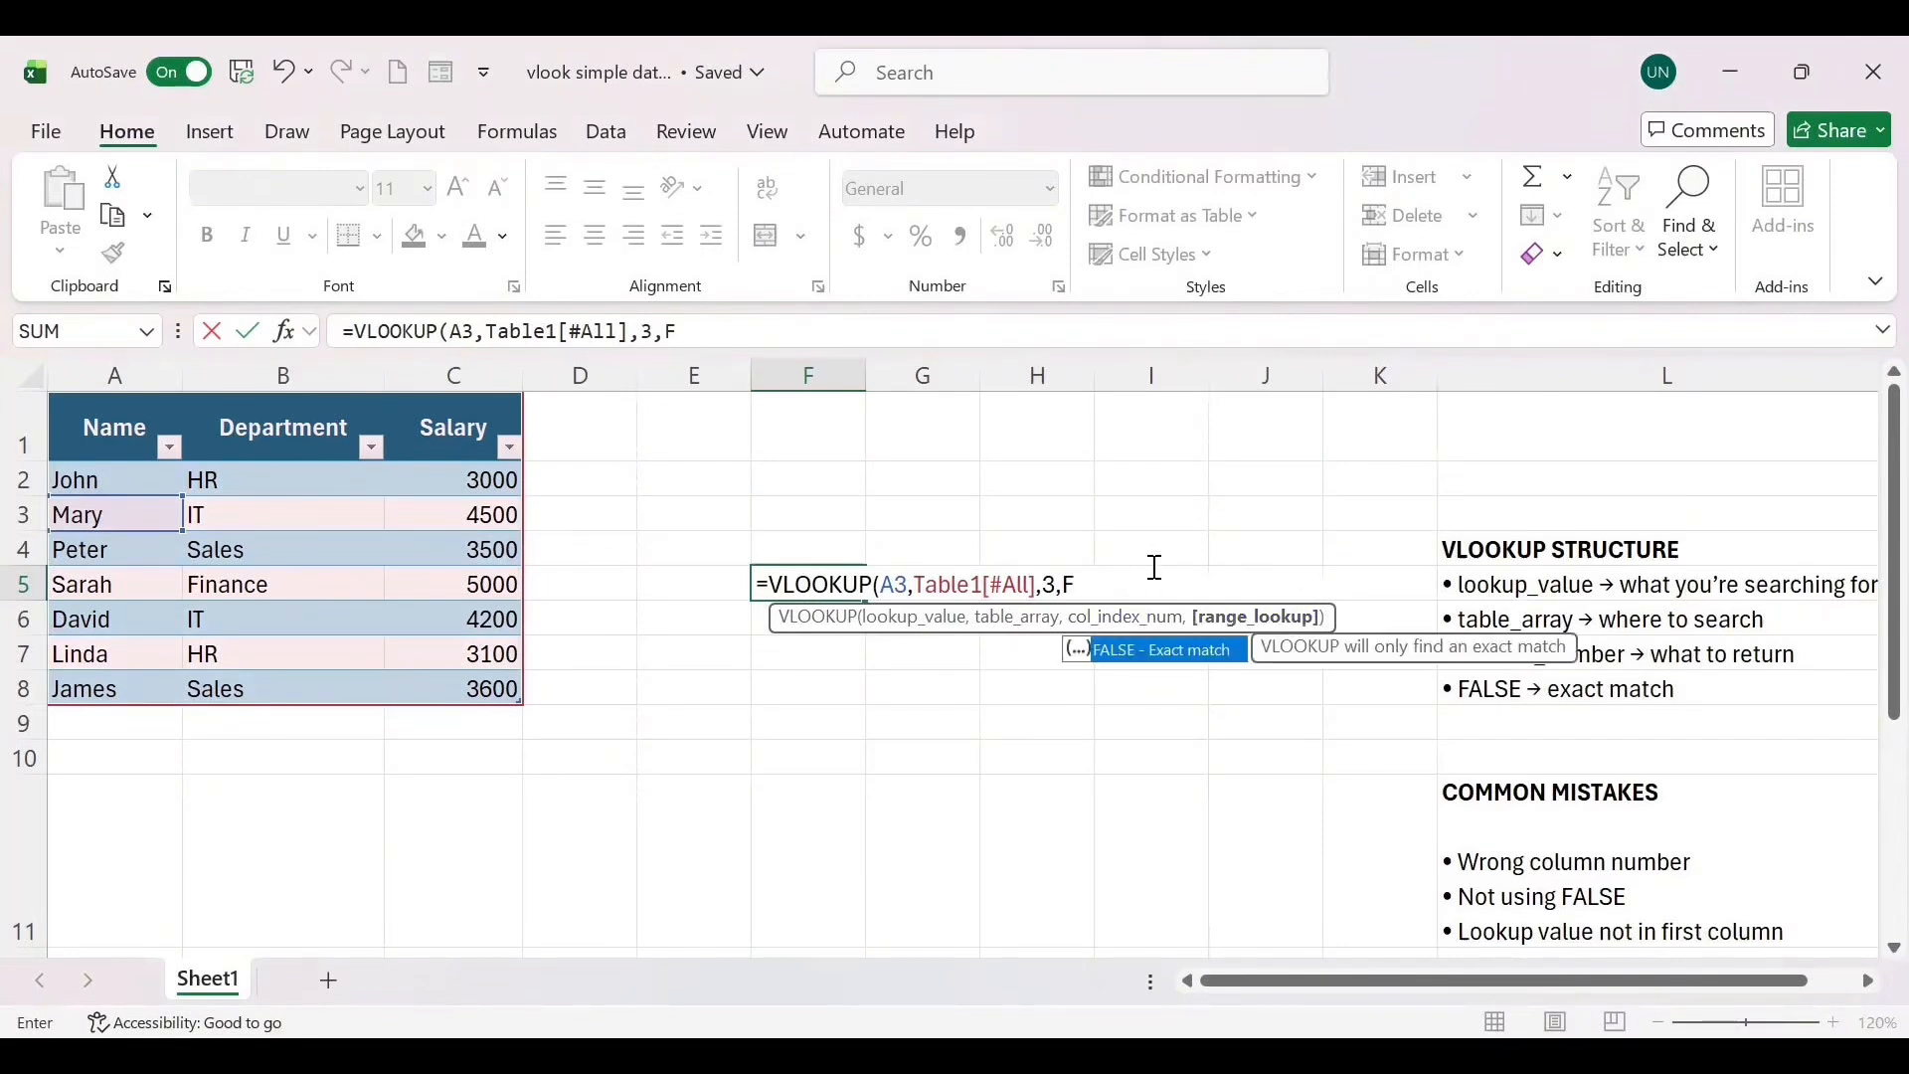
pyautogui.press('BackSpace')
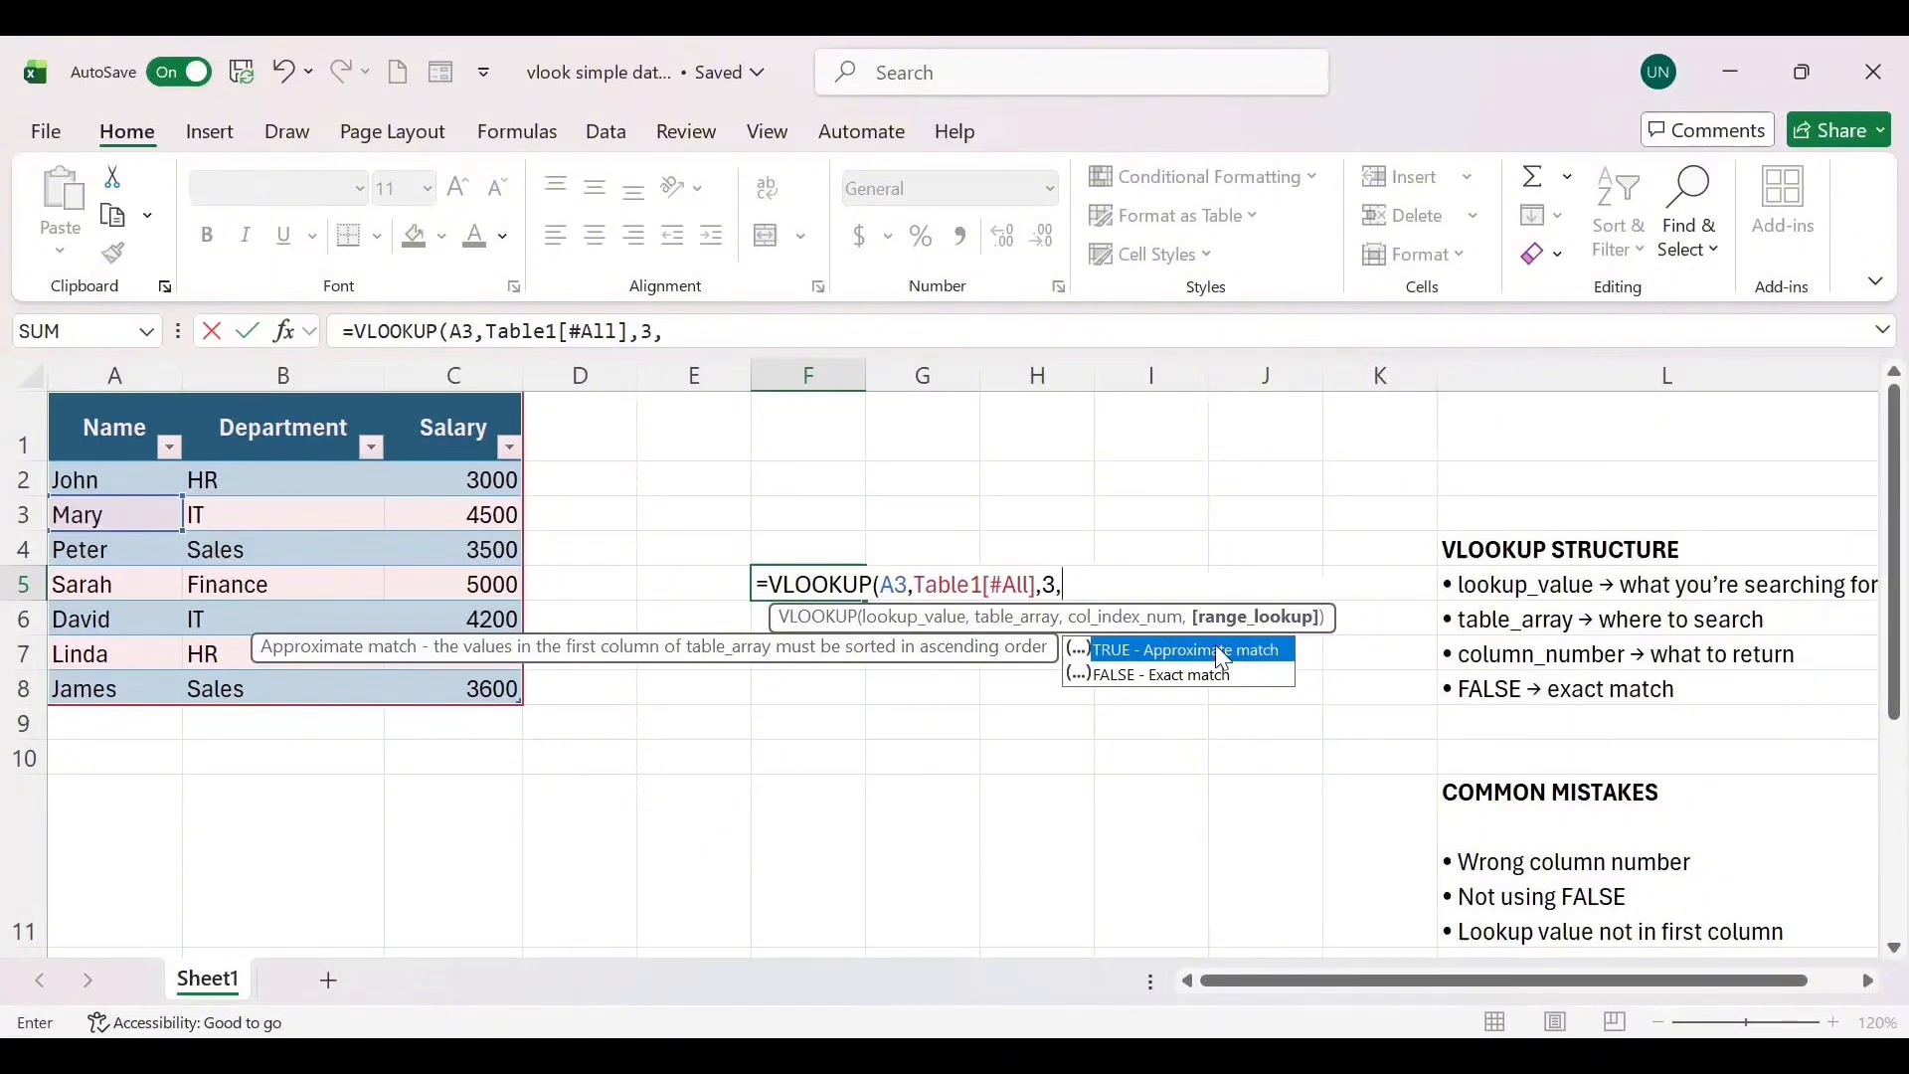
pyautogui.click(1208, 678)
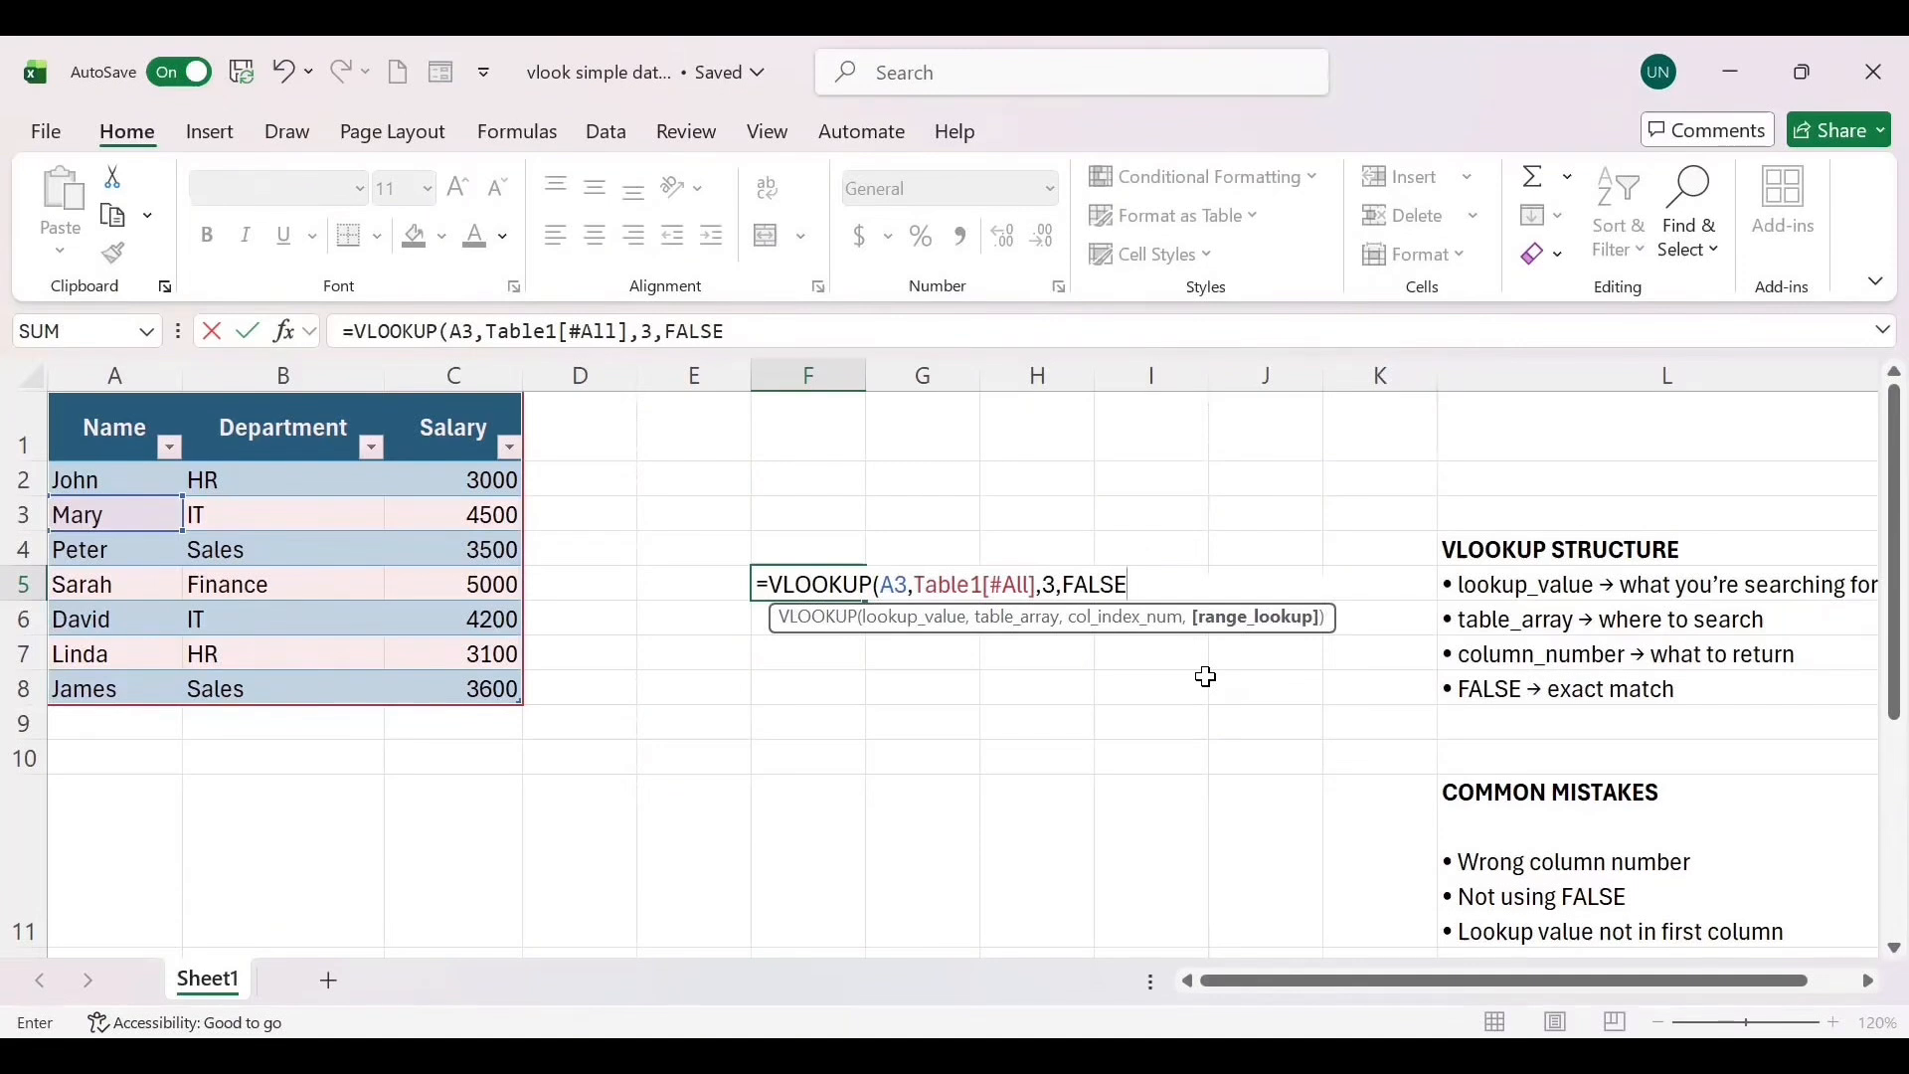
pyautogui.press('Return')
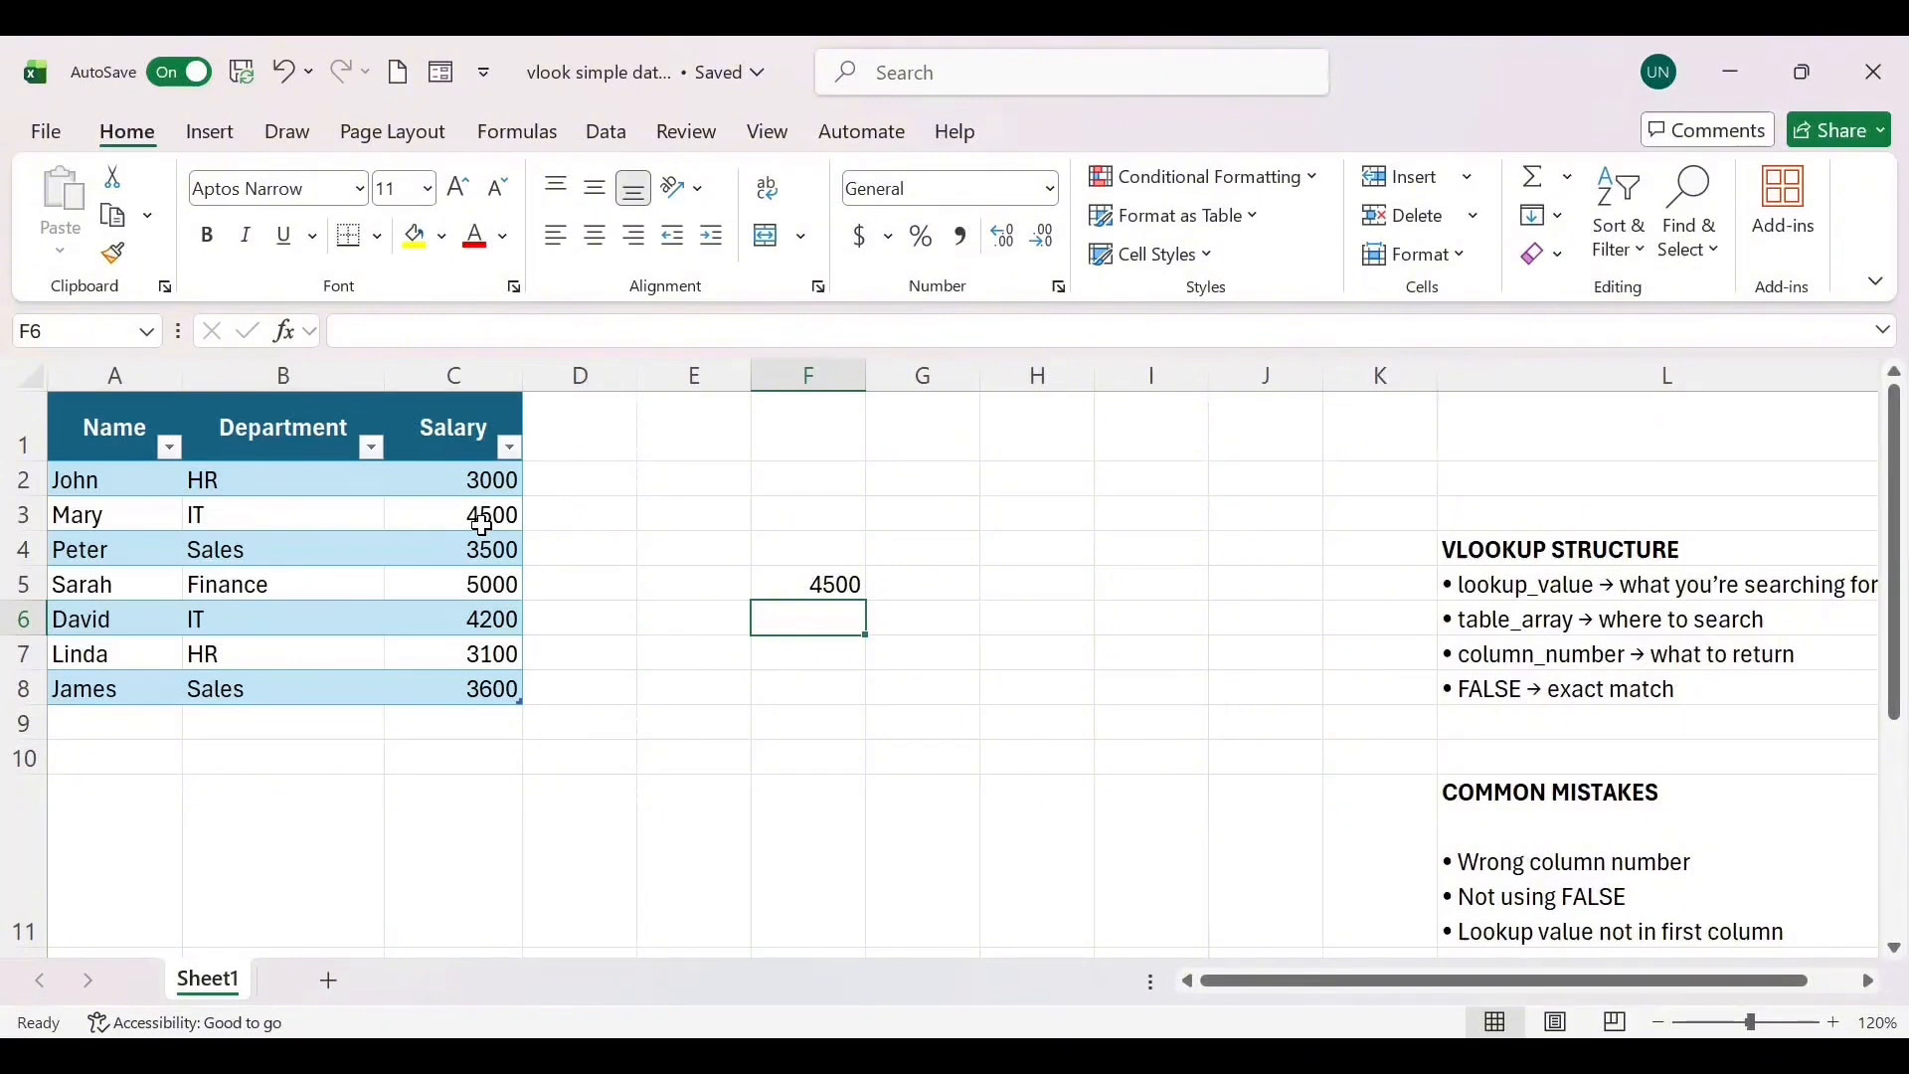
# Step: Clear everything after the equals sign in F5's formula and start a new VLOOKUP there
pyautogui.doubleClick(833, 587)
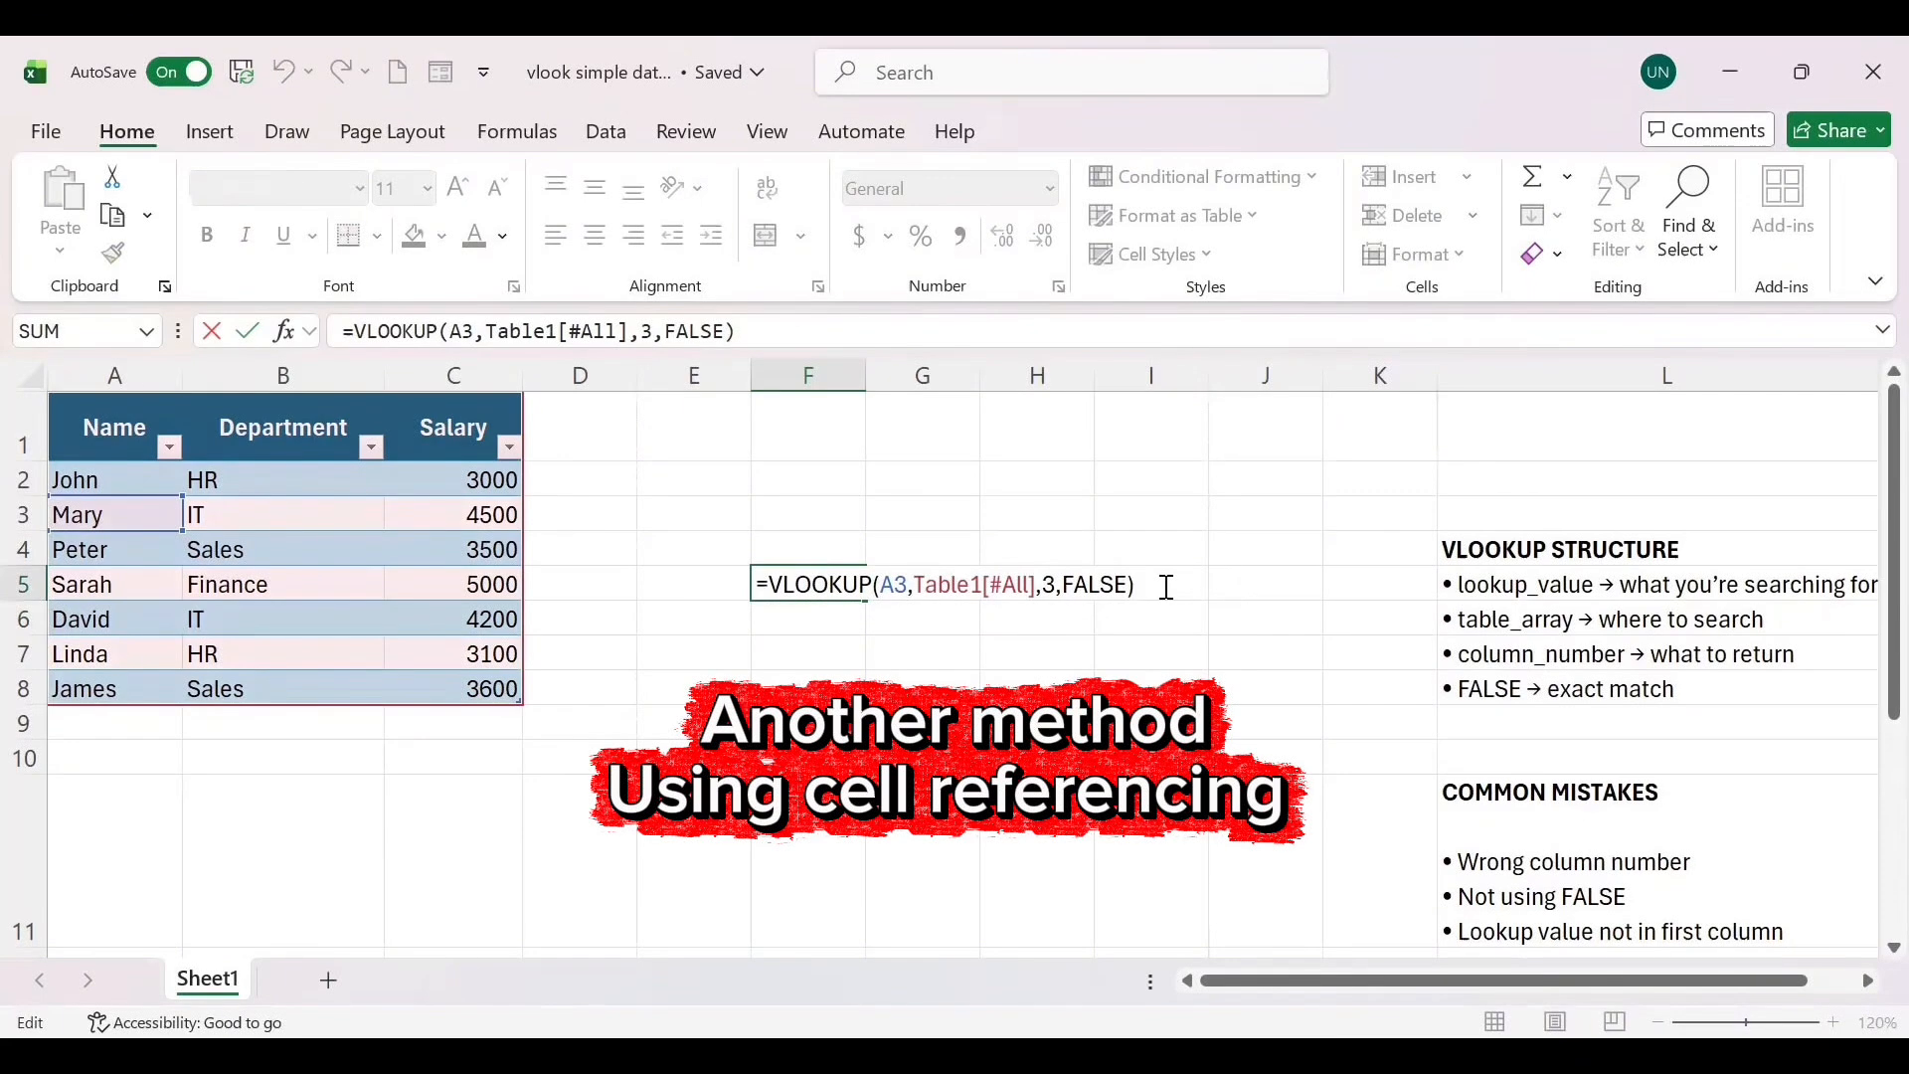
pyautogui.moveTo(1165, 580); pyautogui.dragTo(831, 593)
pyautogui.press('BackSpace')
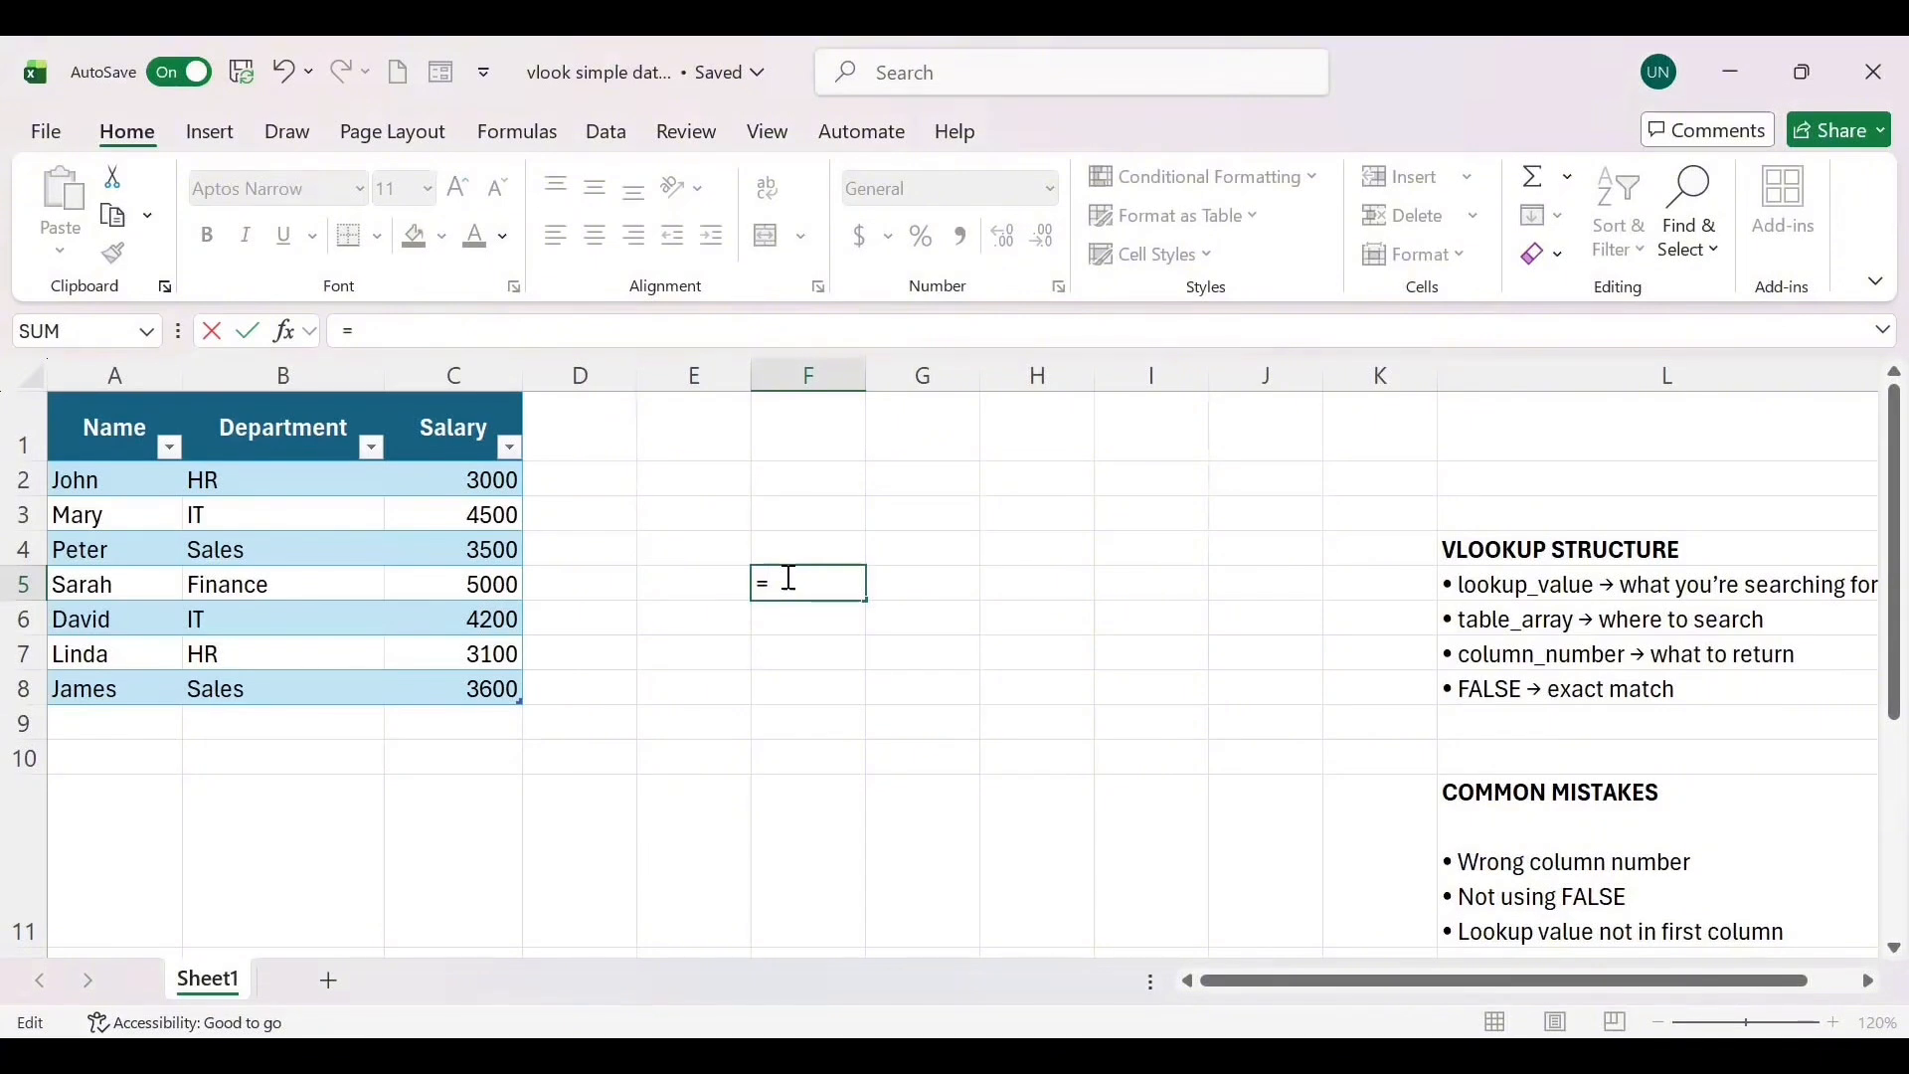
pyautogui.write('vloo')
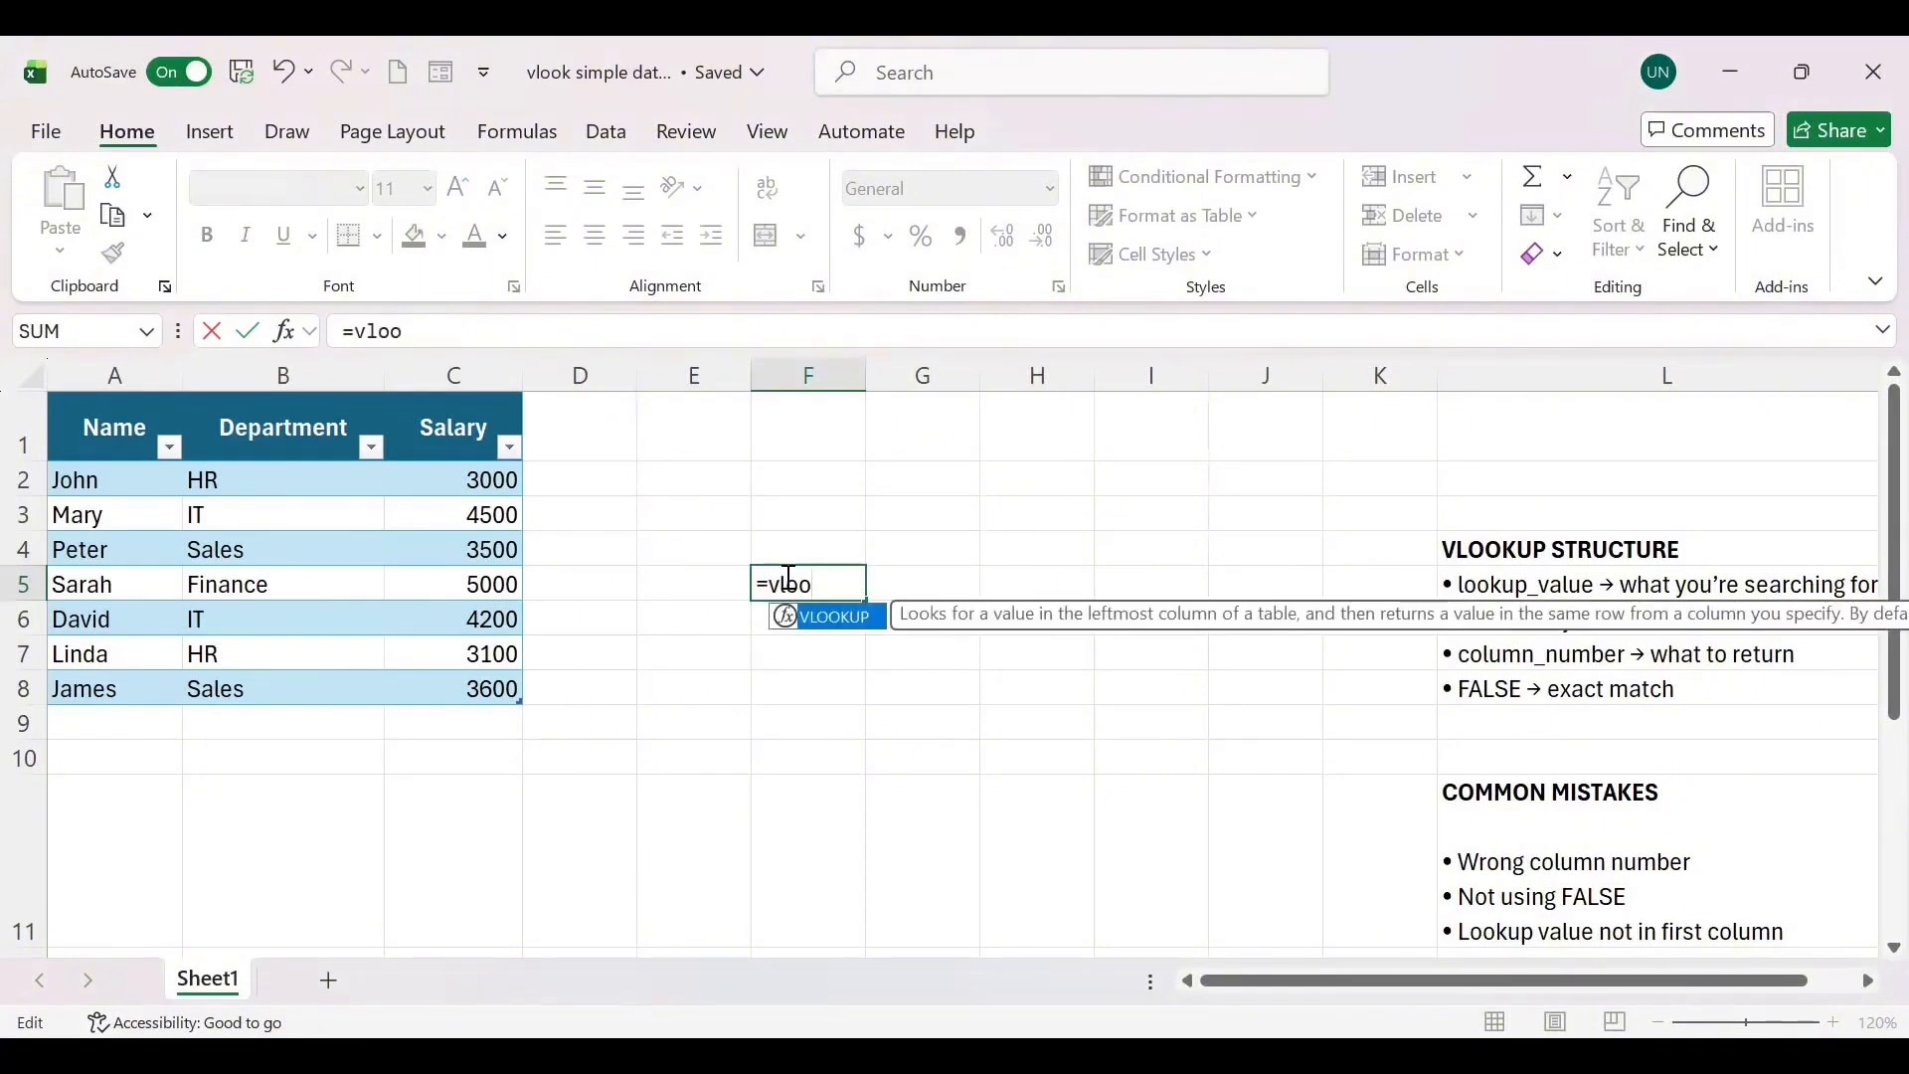
pyautogui.doubleClick(853, 627)
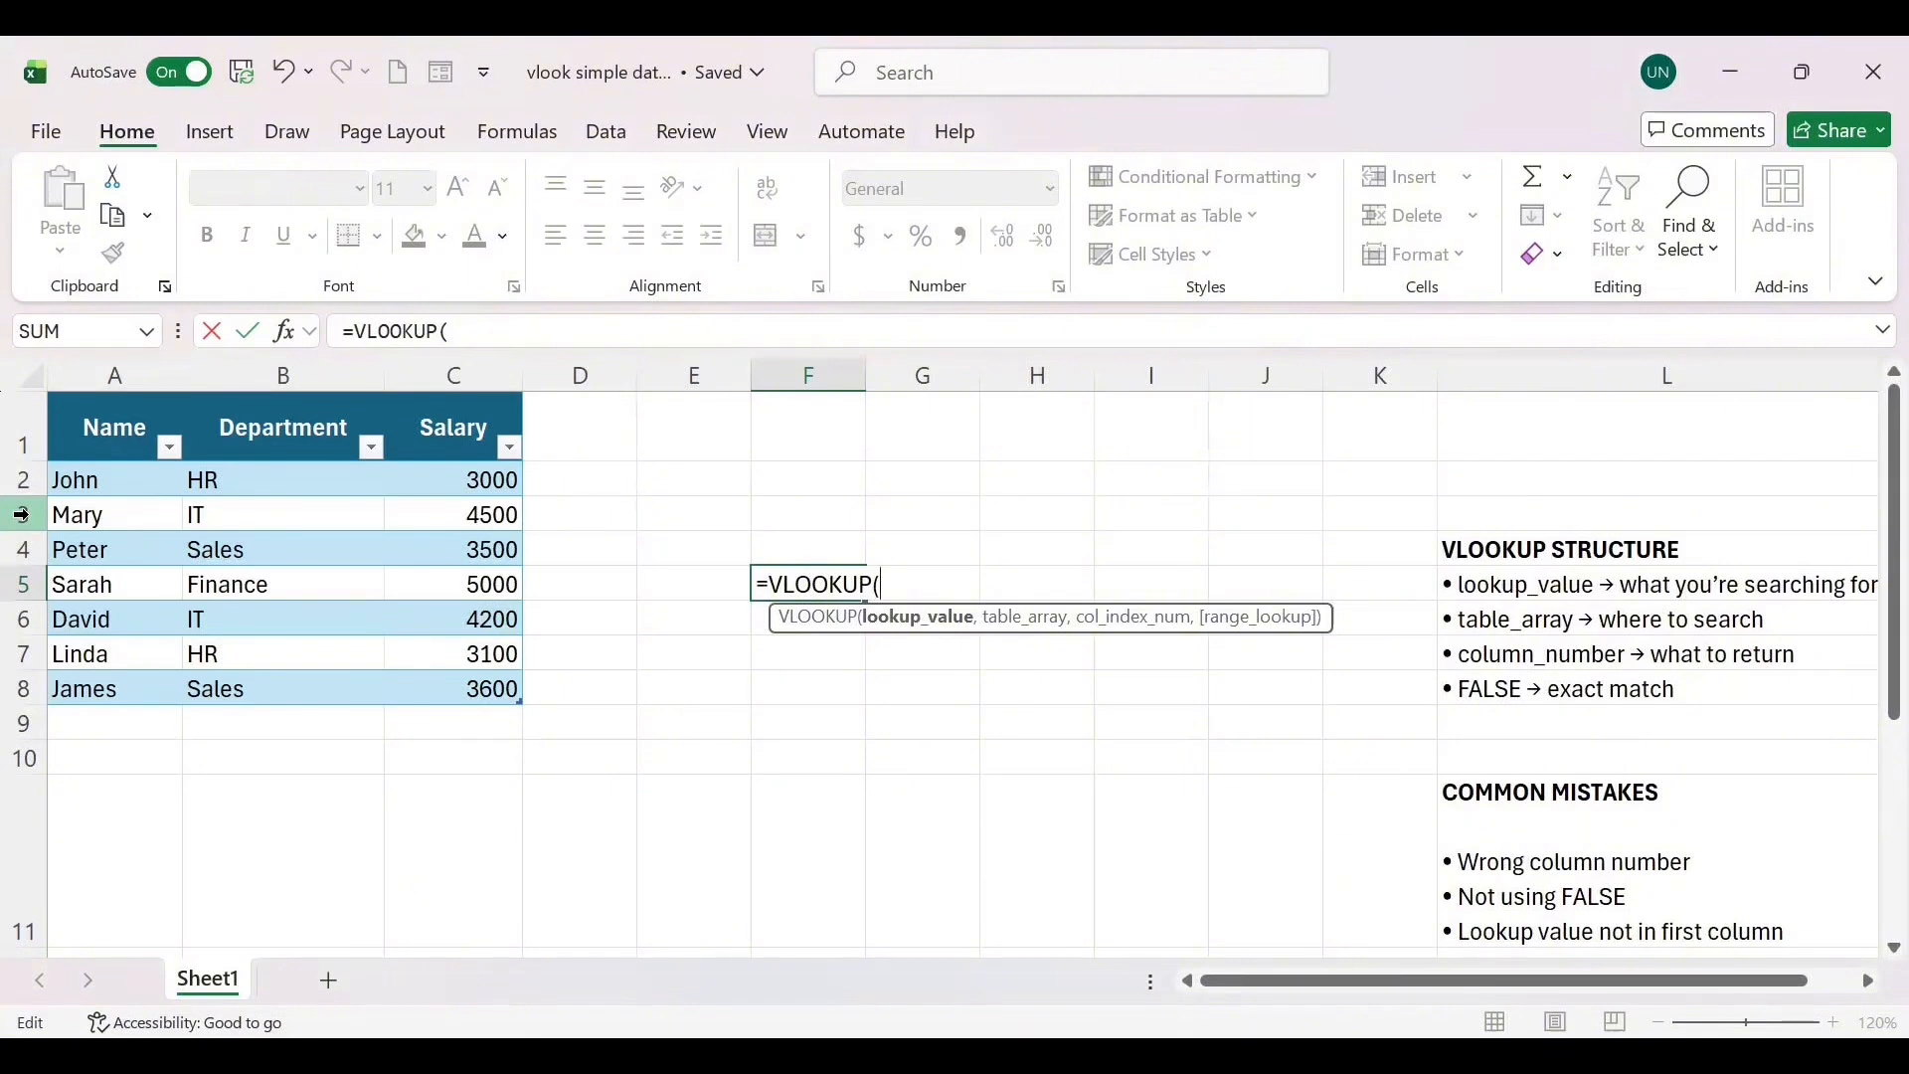
# Step: Enter a3 as the new VLOOKUP's lookup value and select the whole of Table1 with its headers as the table array
pyautogui.write('a3')
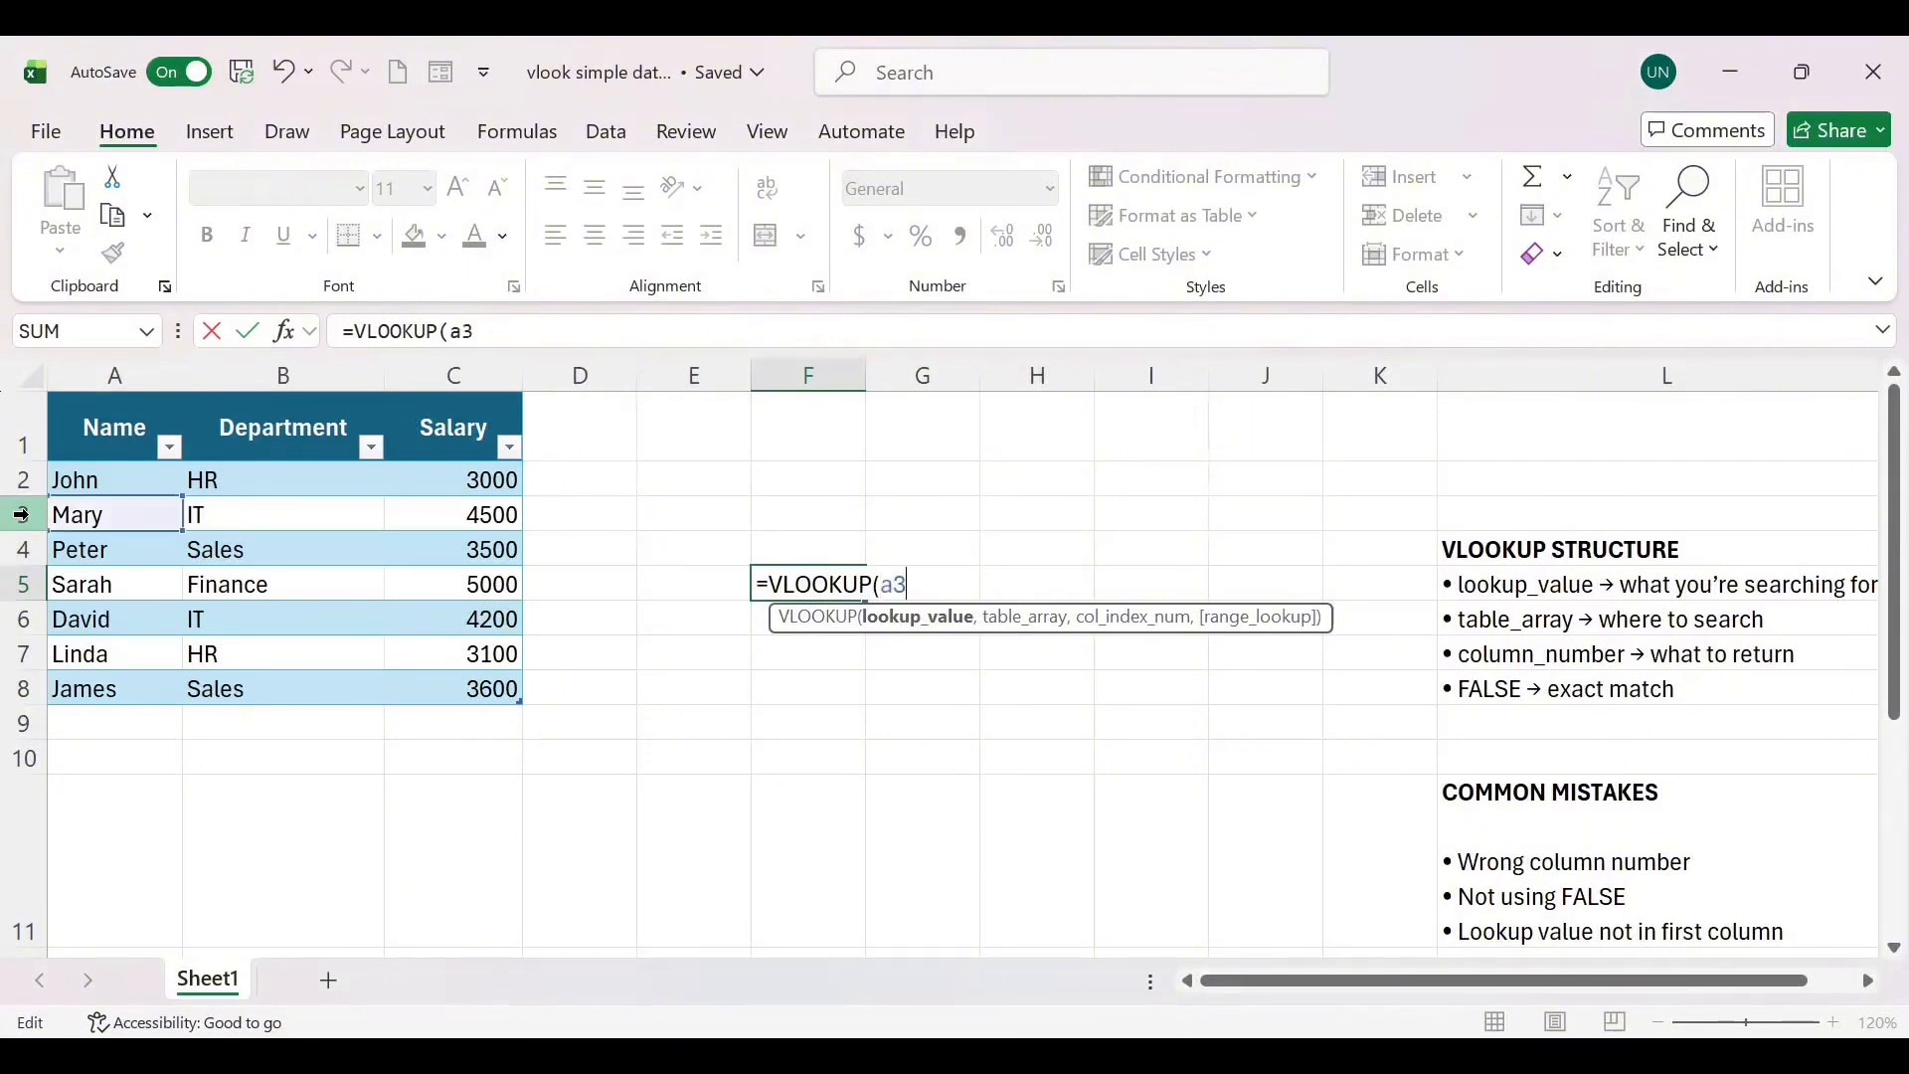
pyautogui.write(',')
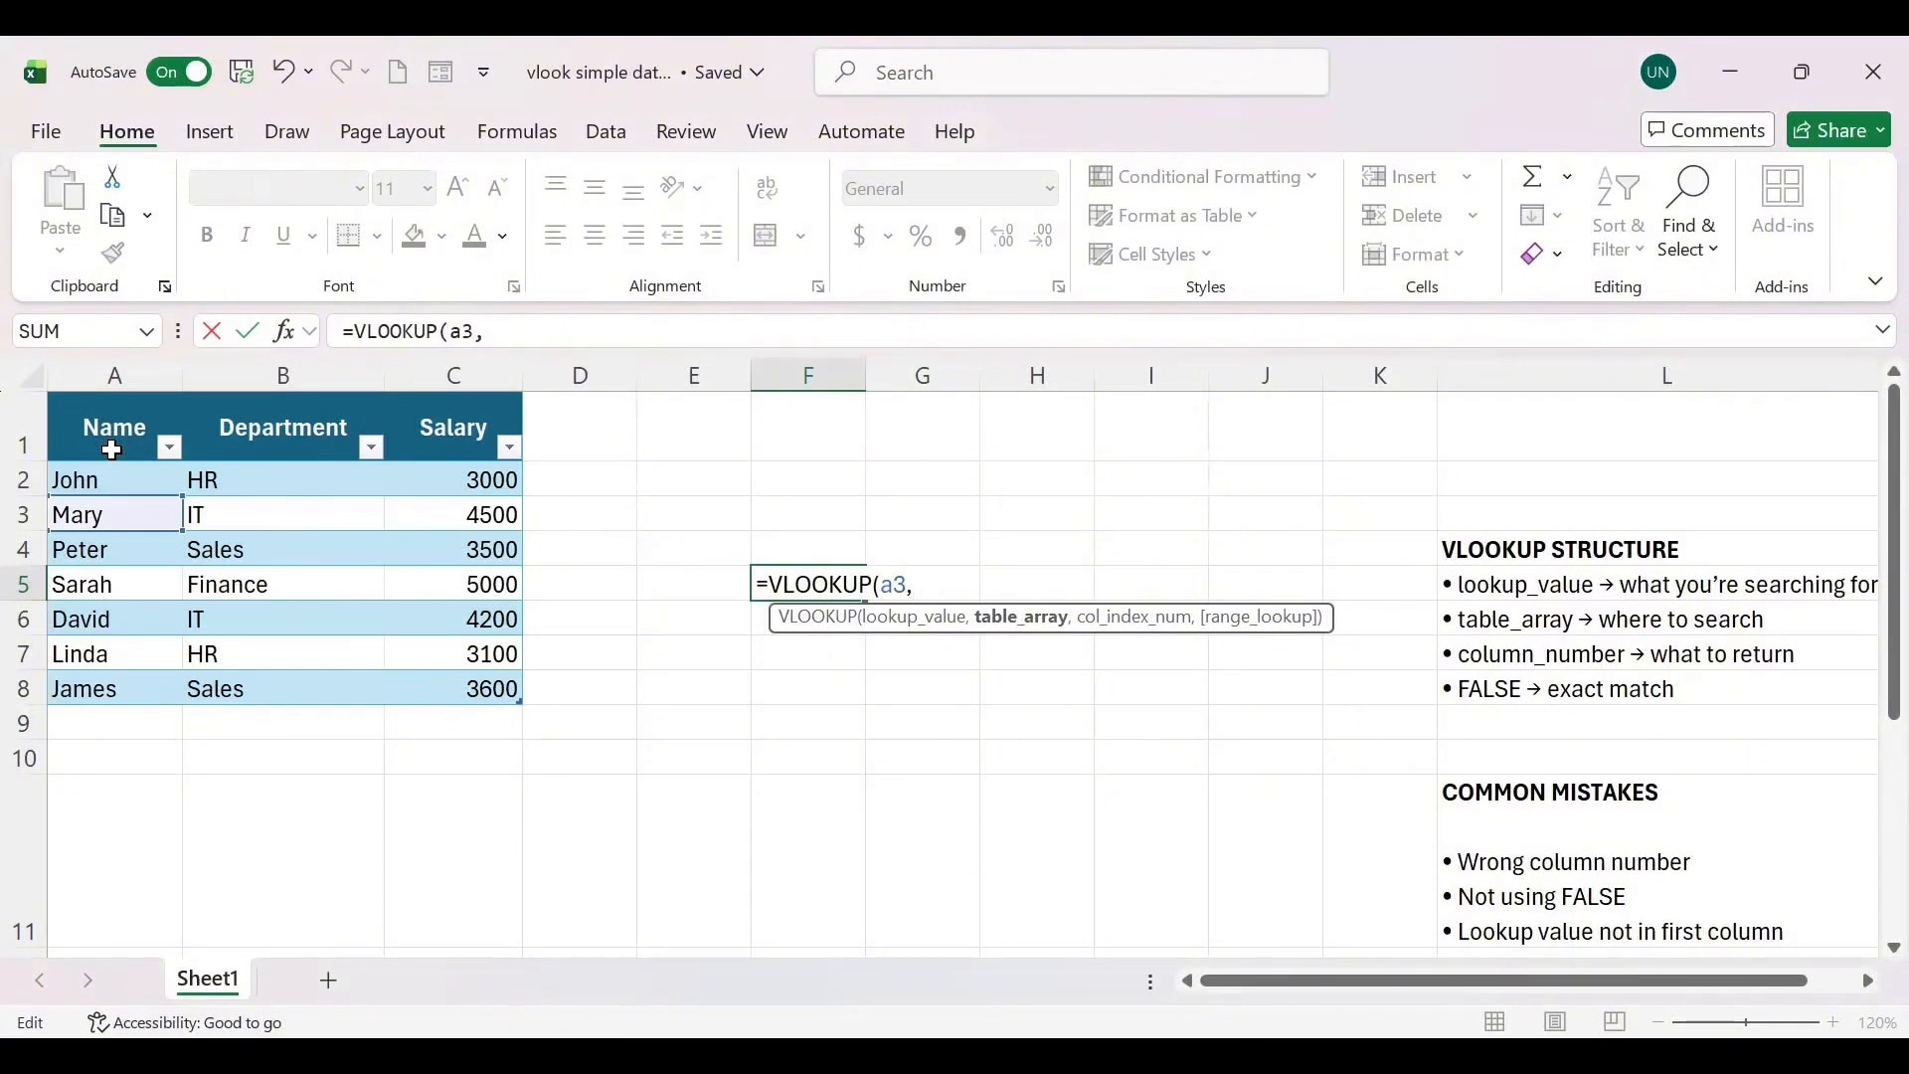
pyautogui.moveTo(113, 429); pyautogui.dragTo(255, 443)
pyautogui.moveTo(430, 668); pyautogui.dragTo(429, 688)
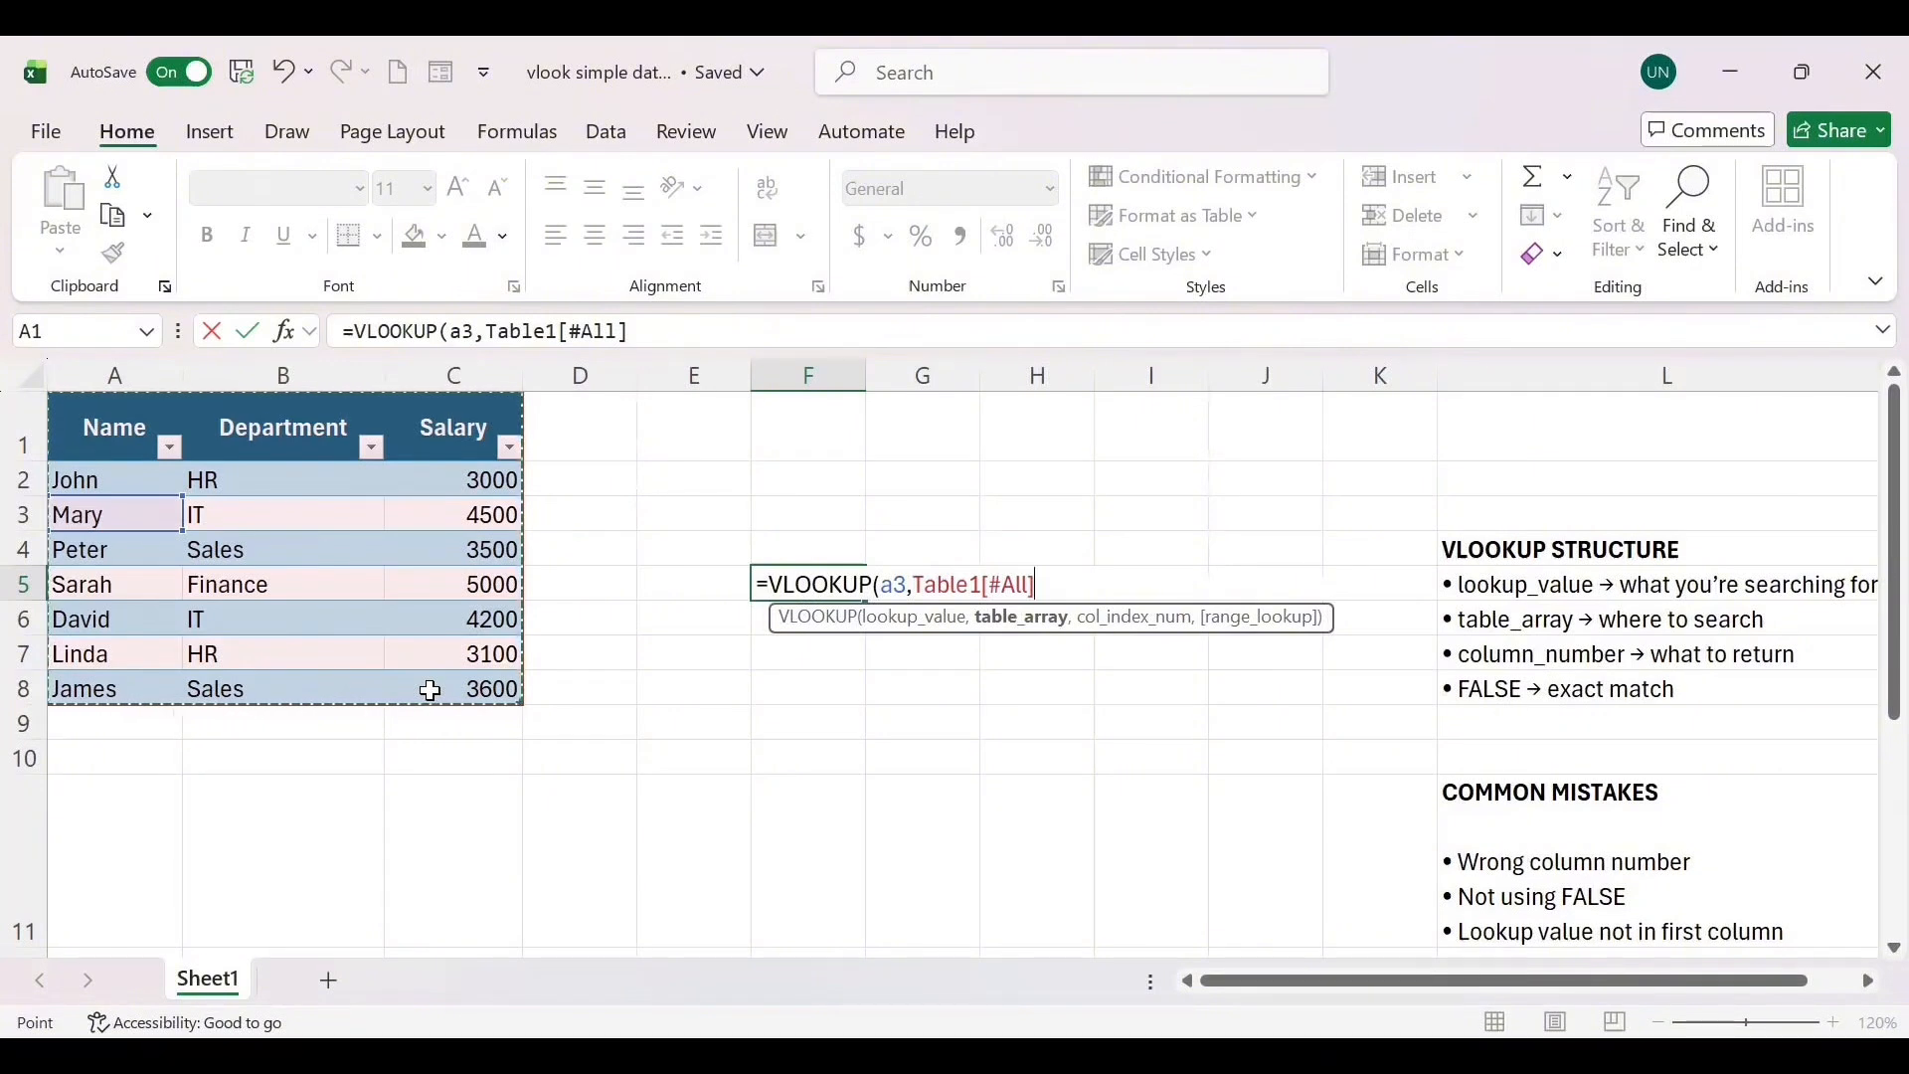
pyautogui.write(',')
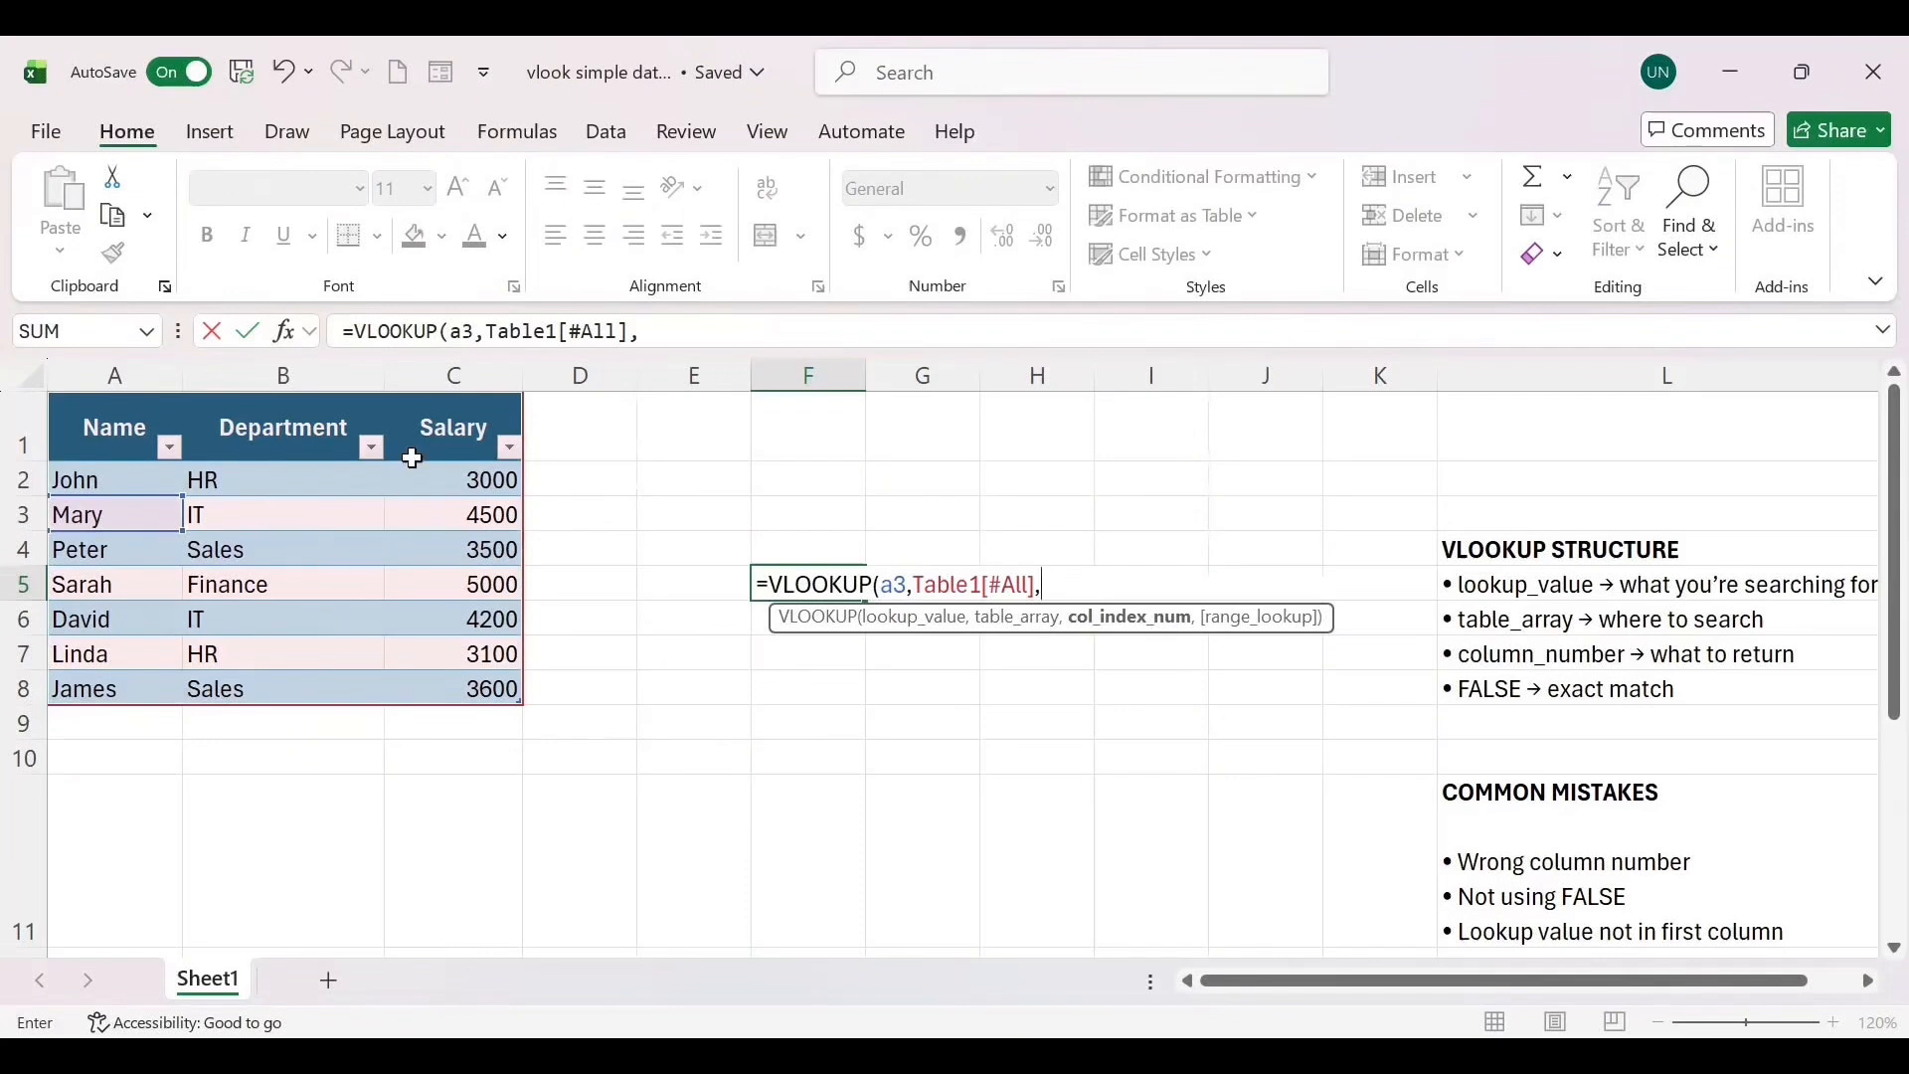
# Step: Finish the VLOOKUP in F5 with column index 3 and 0 as the range lookup argument
pyautogui.write('3,')
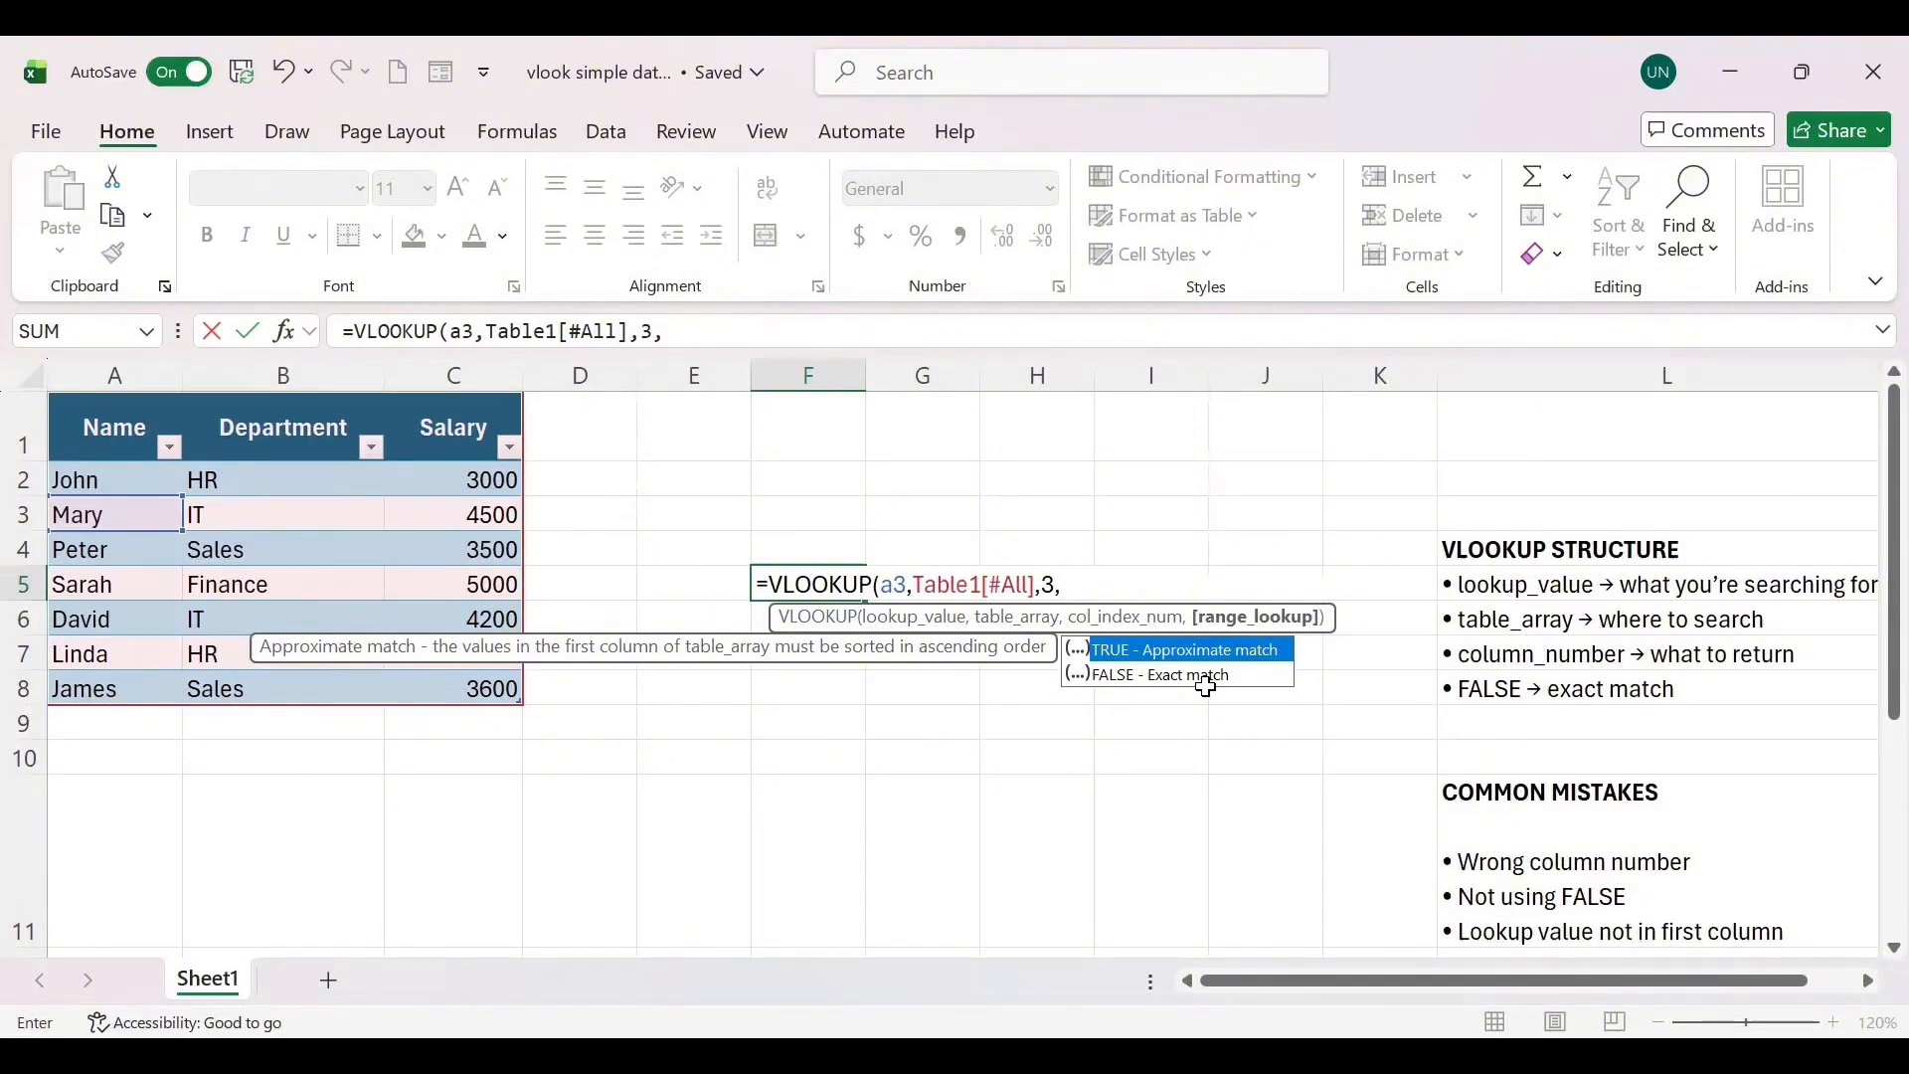
pyautogui.write('0')
pyautogui.press('Return')
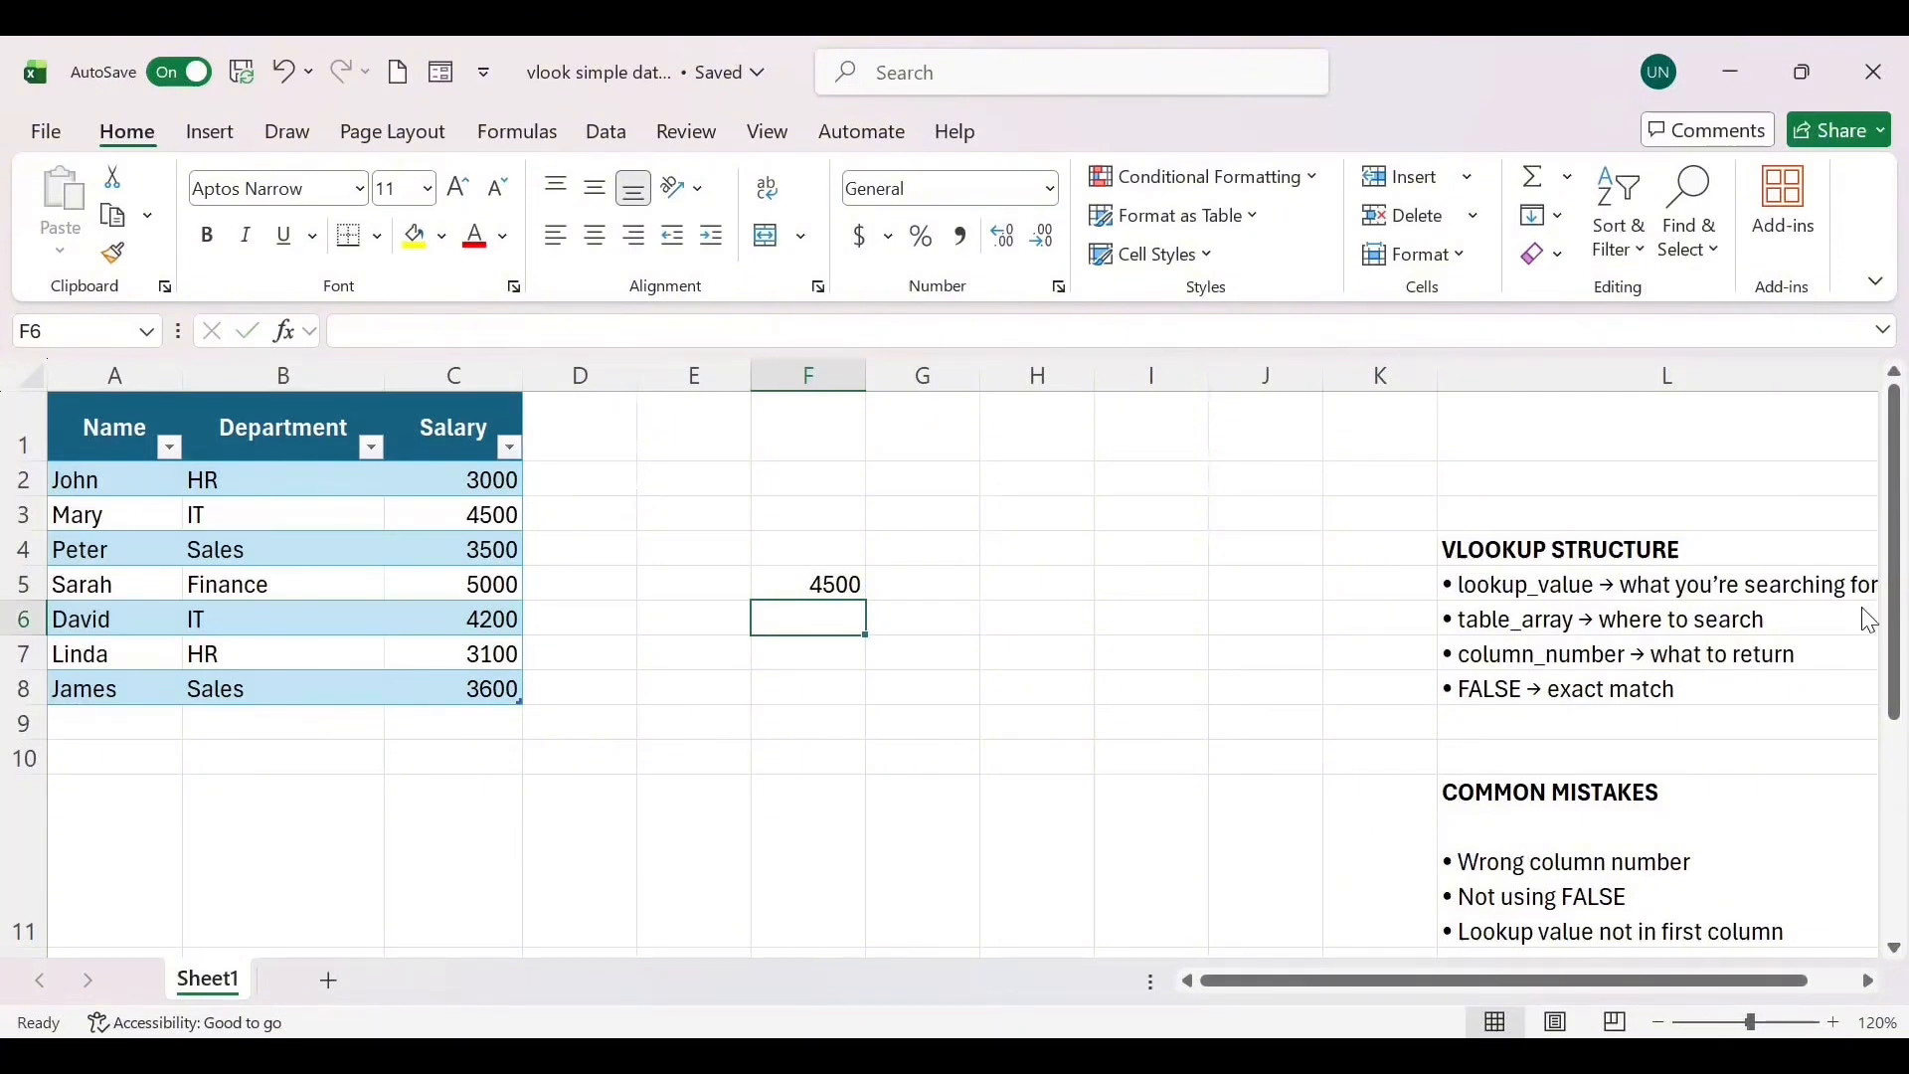
pyautogui.moveTo(1893, 619); pyautogui.dragTo(1870, 679)
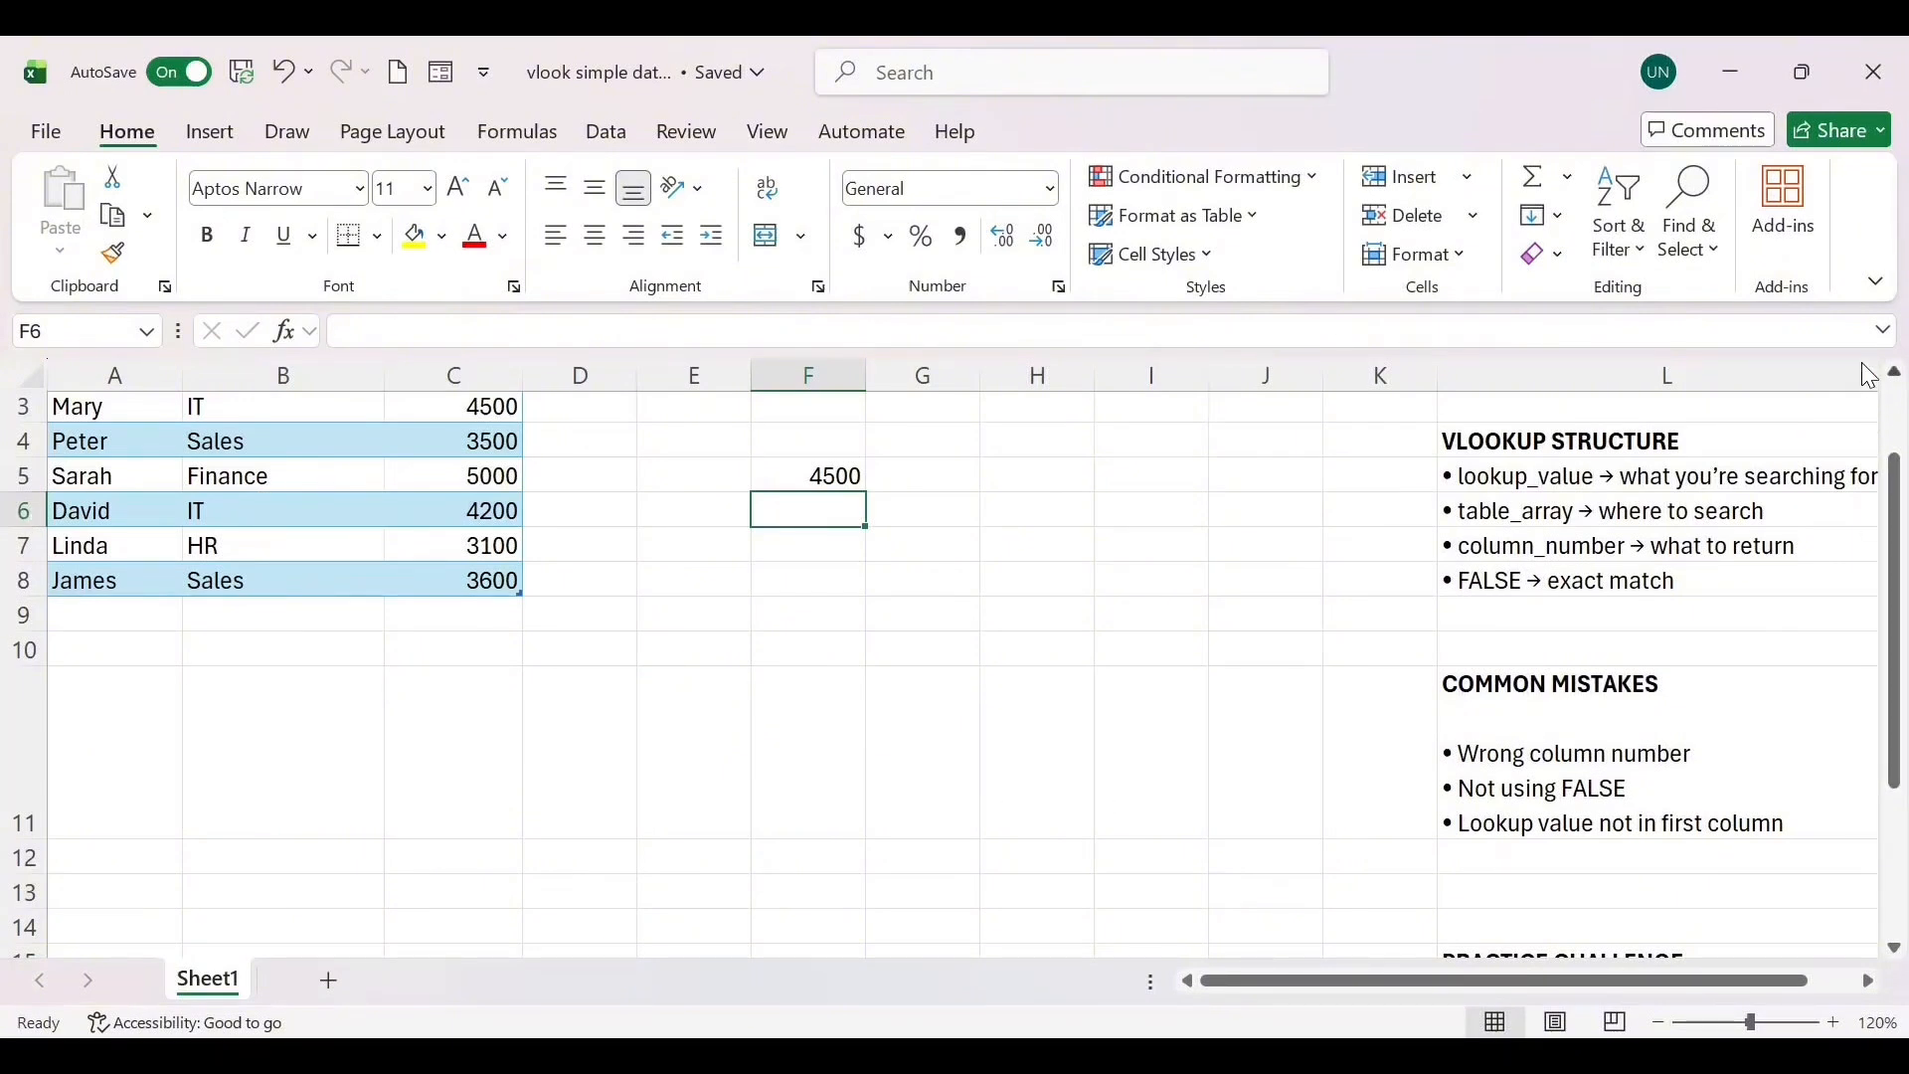
# Step: Read the VLOOKUP structure, common mistakes and practice challenge notes in column L, down to the full challenge text in row 17
pyautogui.scroll(2, 1870, 411)
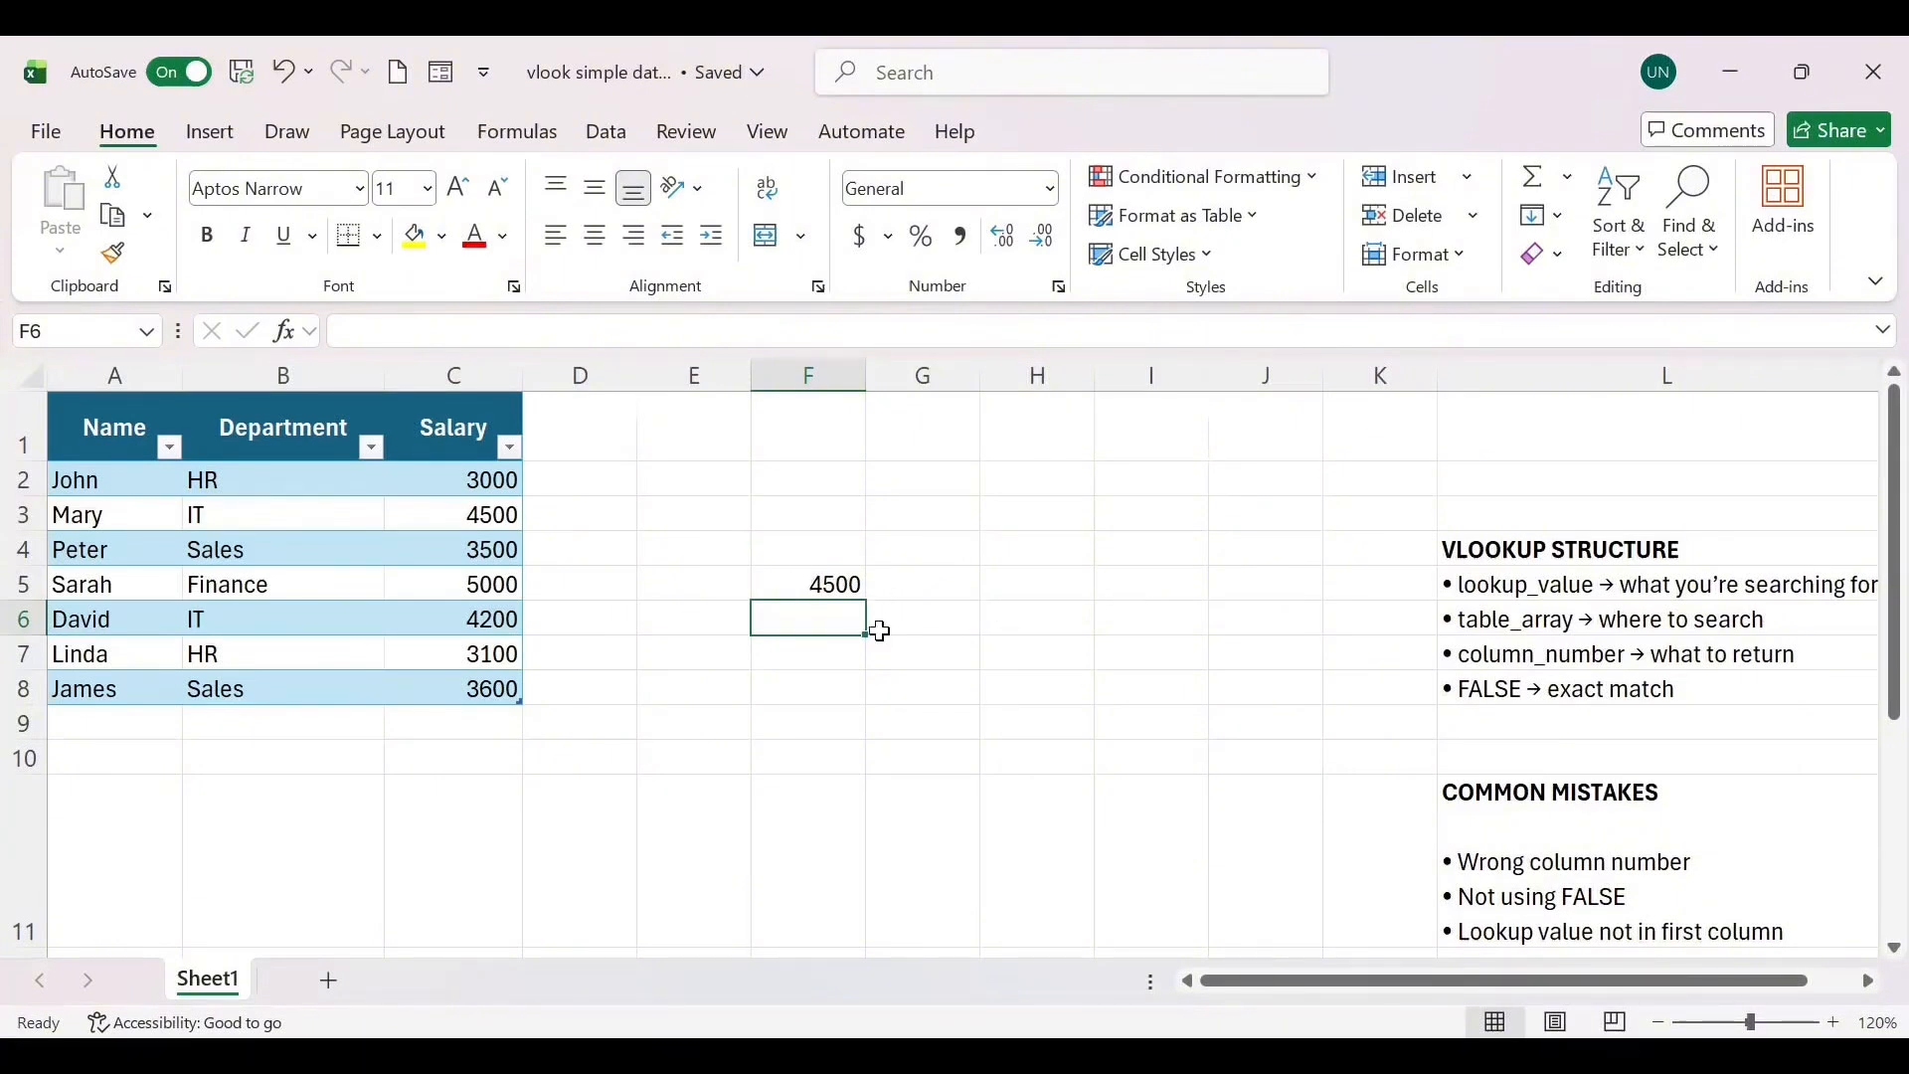
pyautogui.moveTo(1056, 592); pyautogui.dragTo(1262, 791)
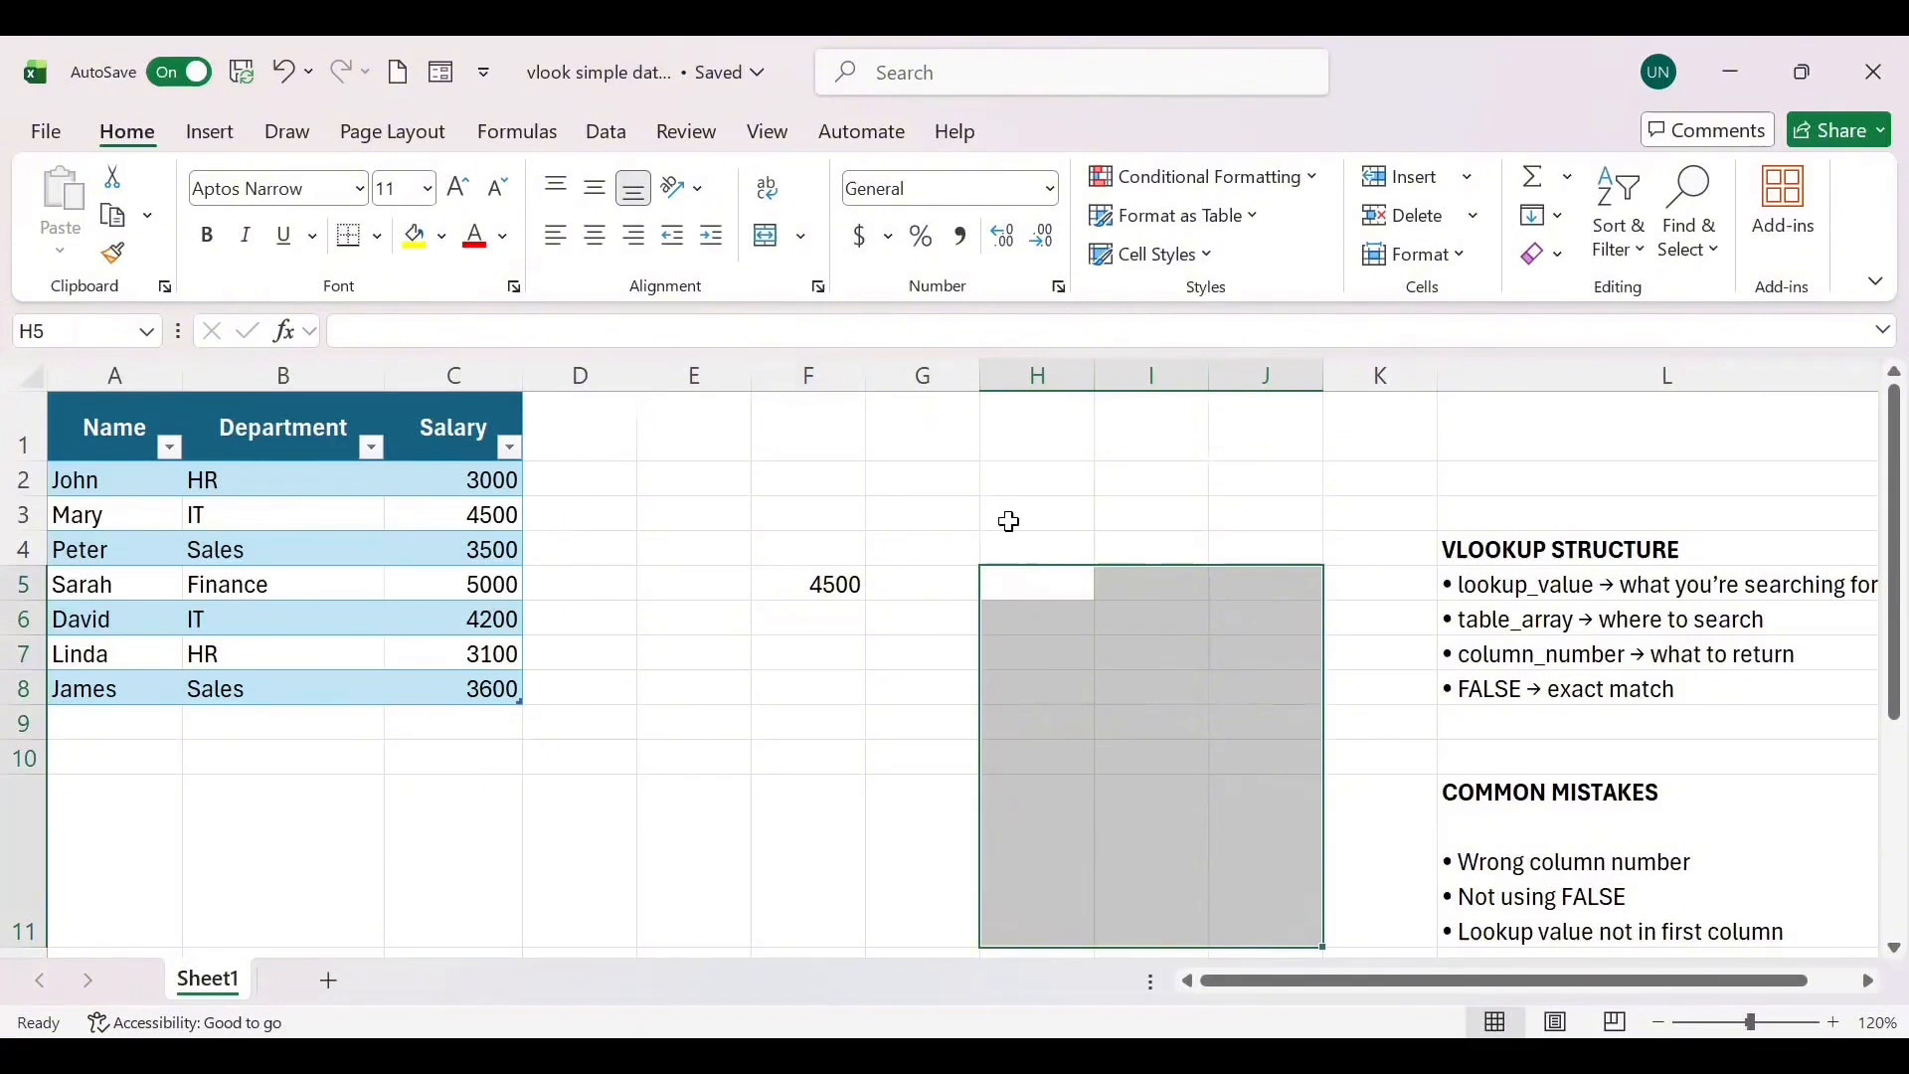
pyautogui.click(1600, 510)
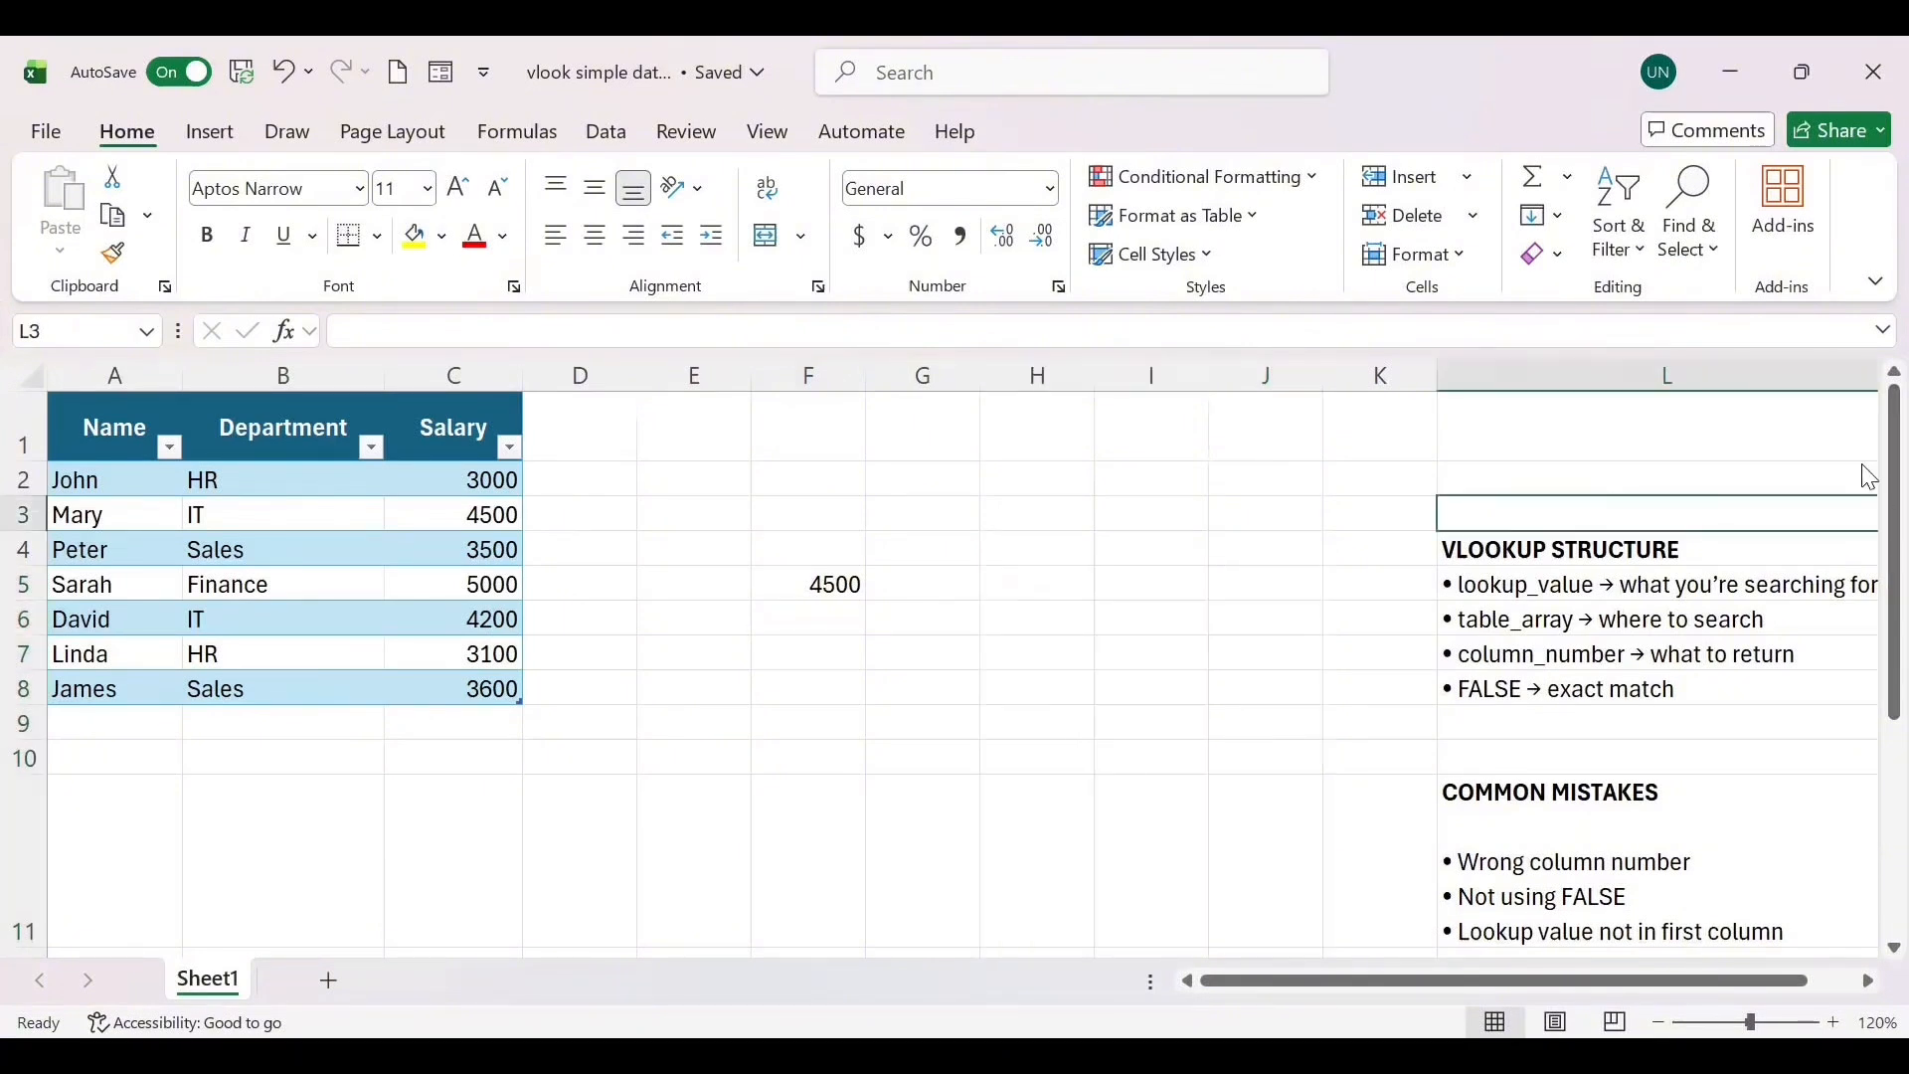
pyautogui.moveTo(1892, 473); pyautogui.dragTo(1870, 803)
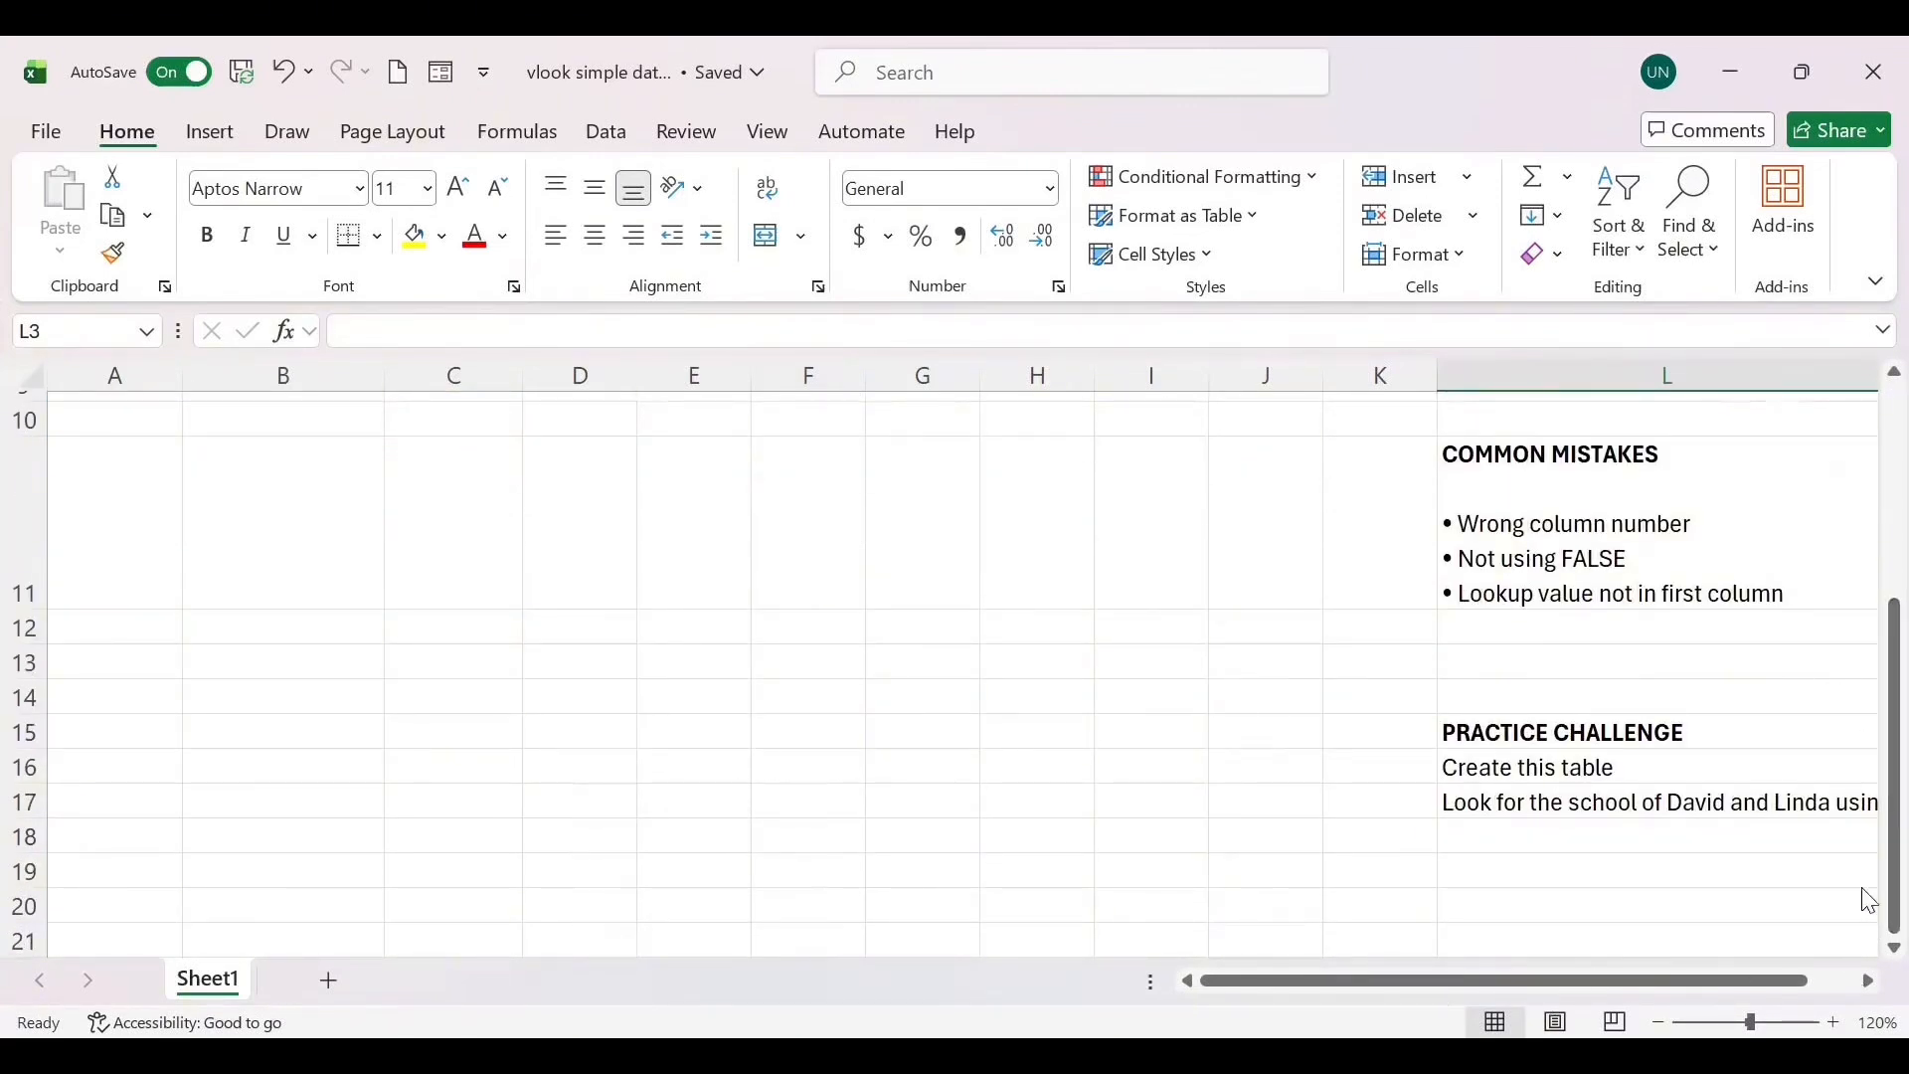
pyautogui.moveTo(1446, 985); pyautogui.dragTo(886, 984)
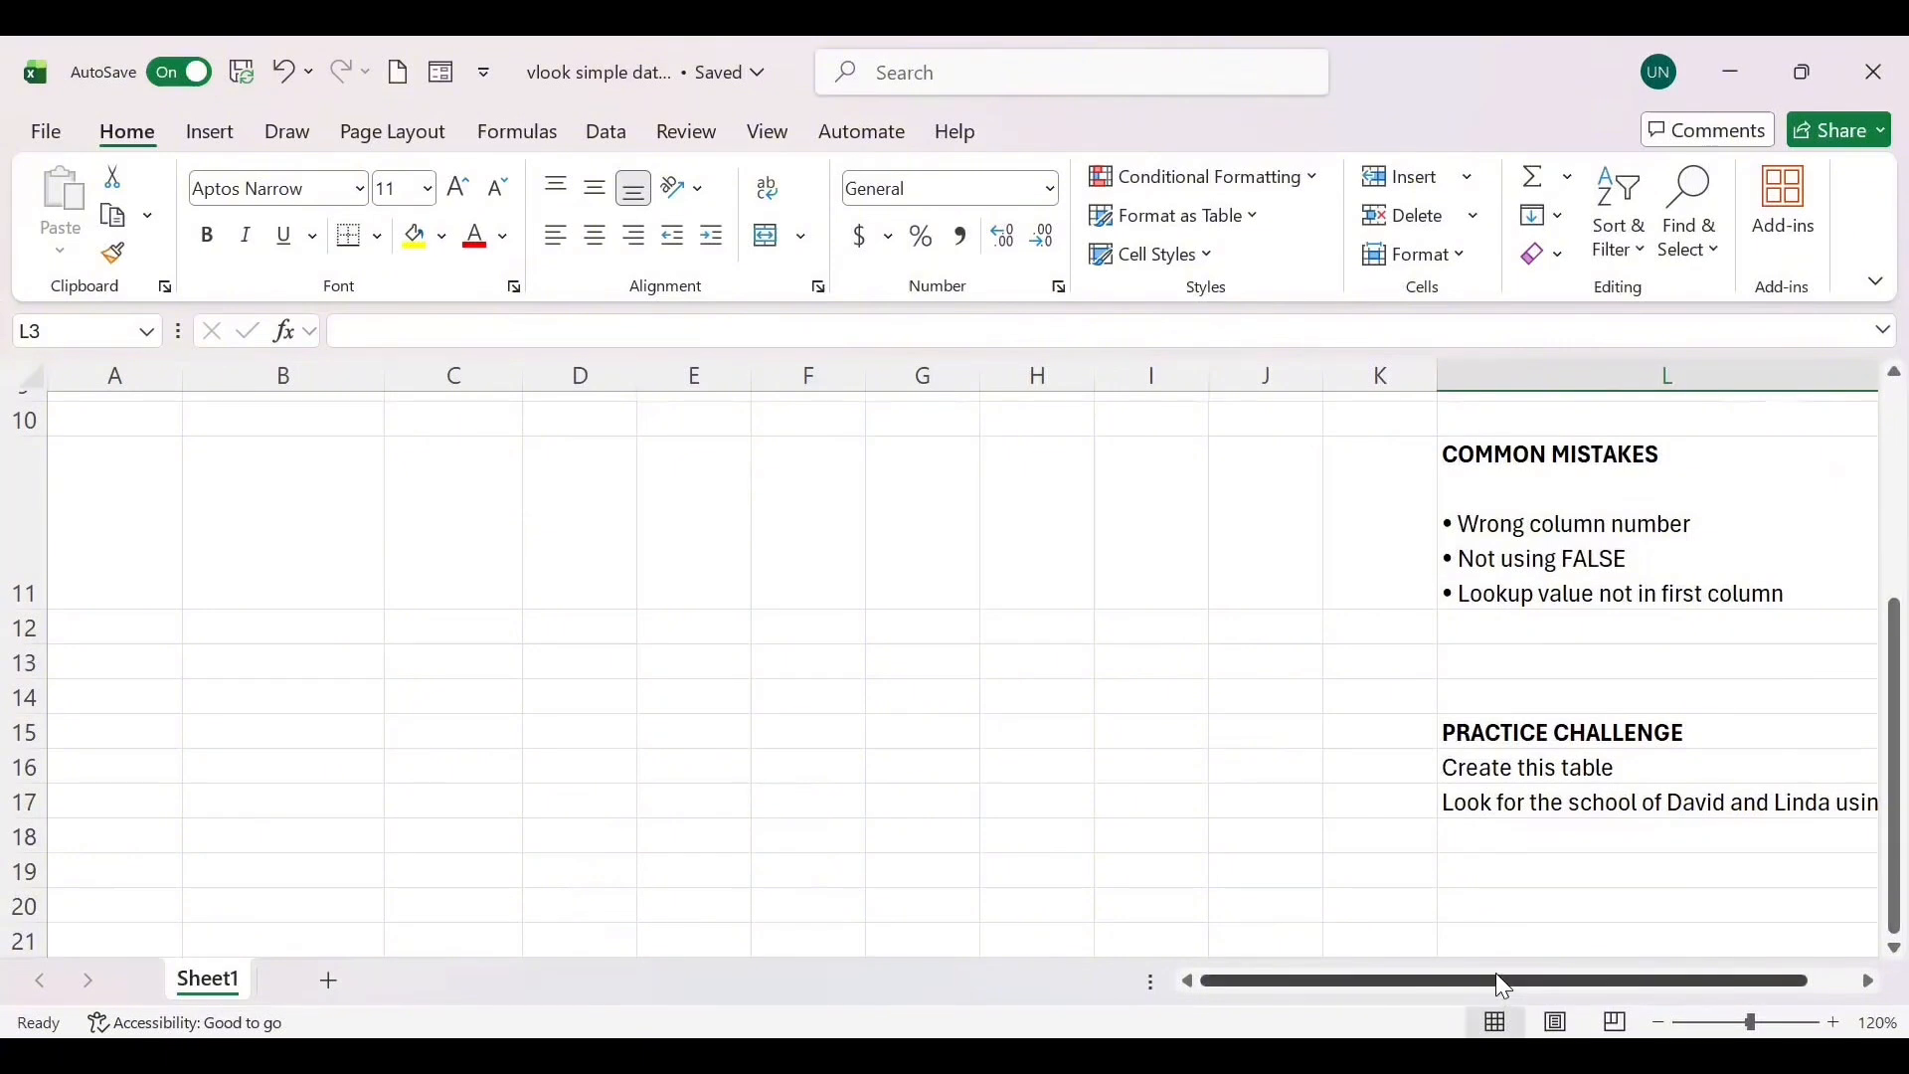
pyautogui.moveTo(1495, 975); pyautogui.dragTo(1750, 944)
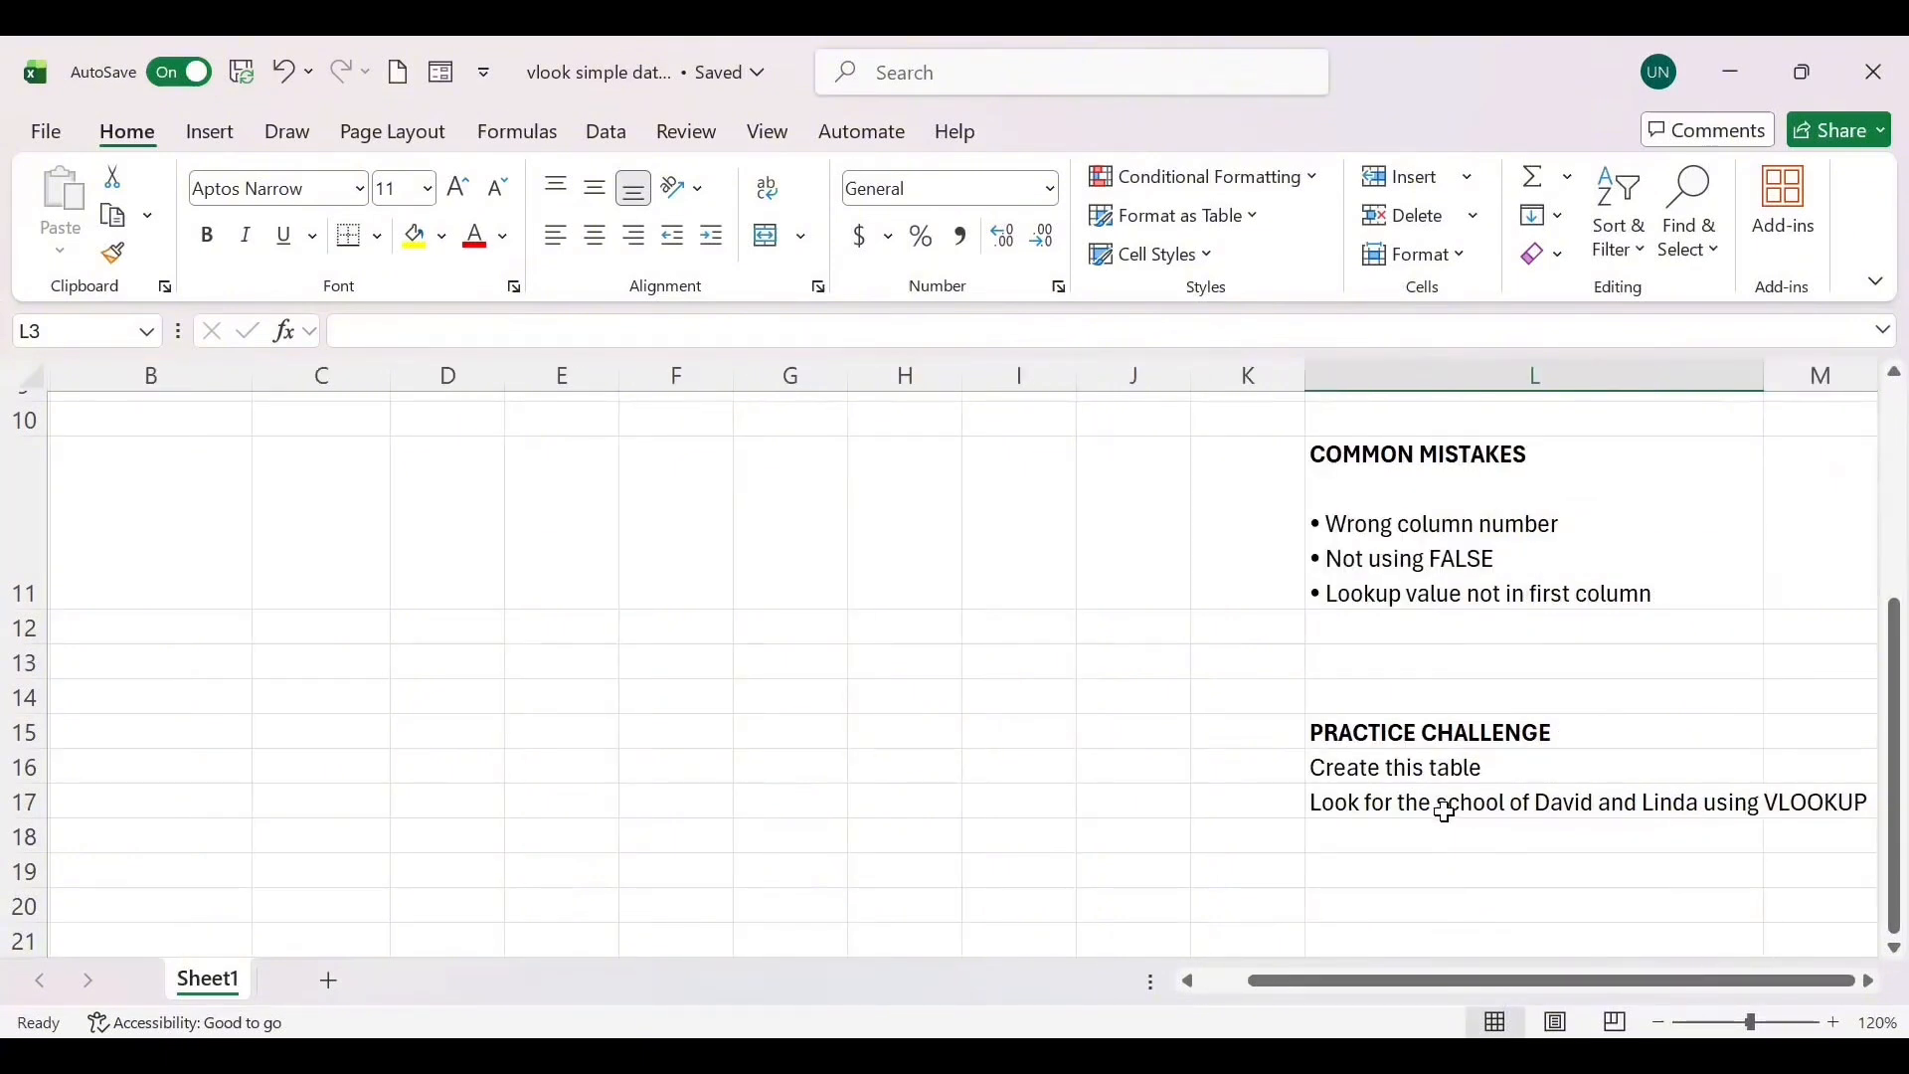
pyautogui.moveTo(1581, 636); pyautogui.dragTo(1586, 667)
# Step: Review the notes in column L again from the first row and check the practice challenge against the employee table's rows
pyautogui.moveTo(1889, 751); pyautogui.dragTo(1829, 386)
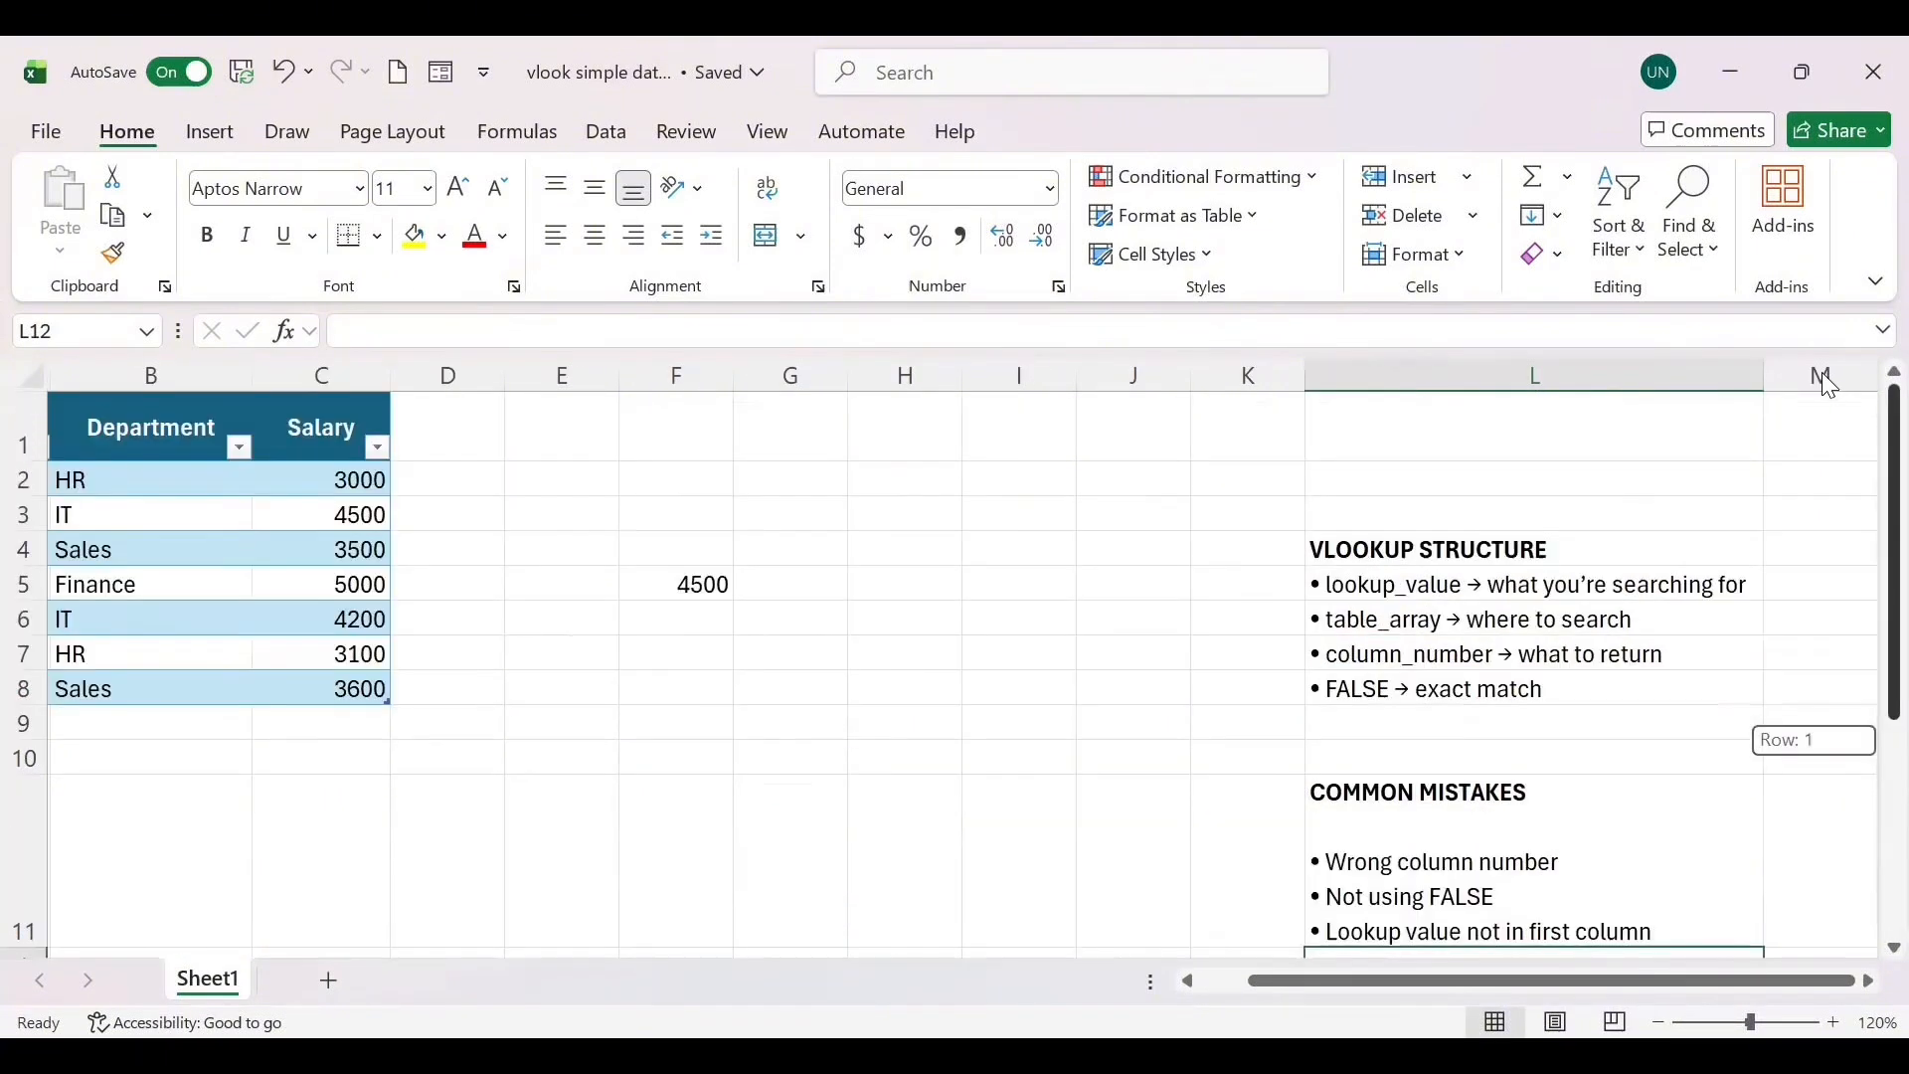
pyautogui.click(1825, 377)
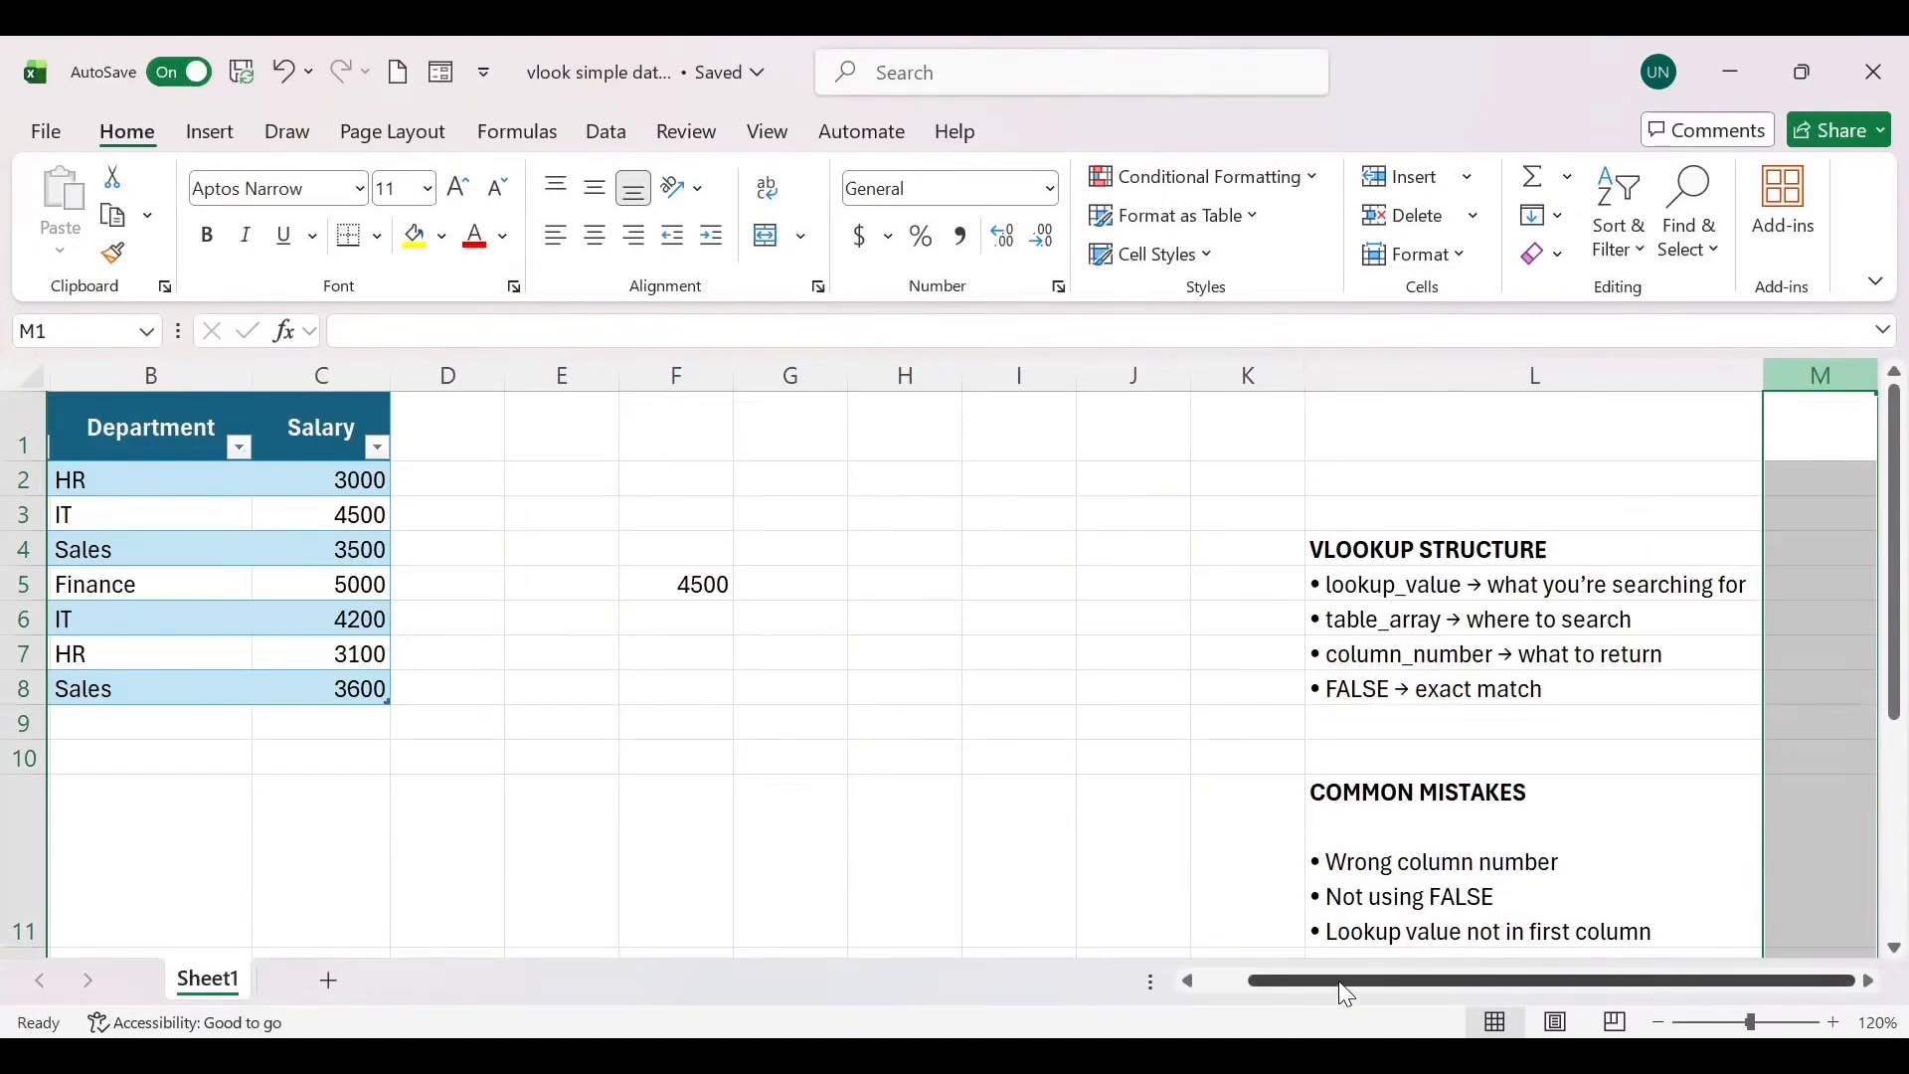
pyautogui.moveTo(1339, 983); pyautogui.dragTo(1621, 855)
pyautogui.moveTo(1861, 550); pyautogui.dragTo(1861, 729)
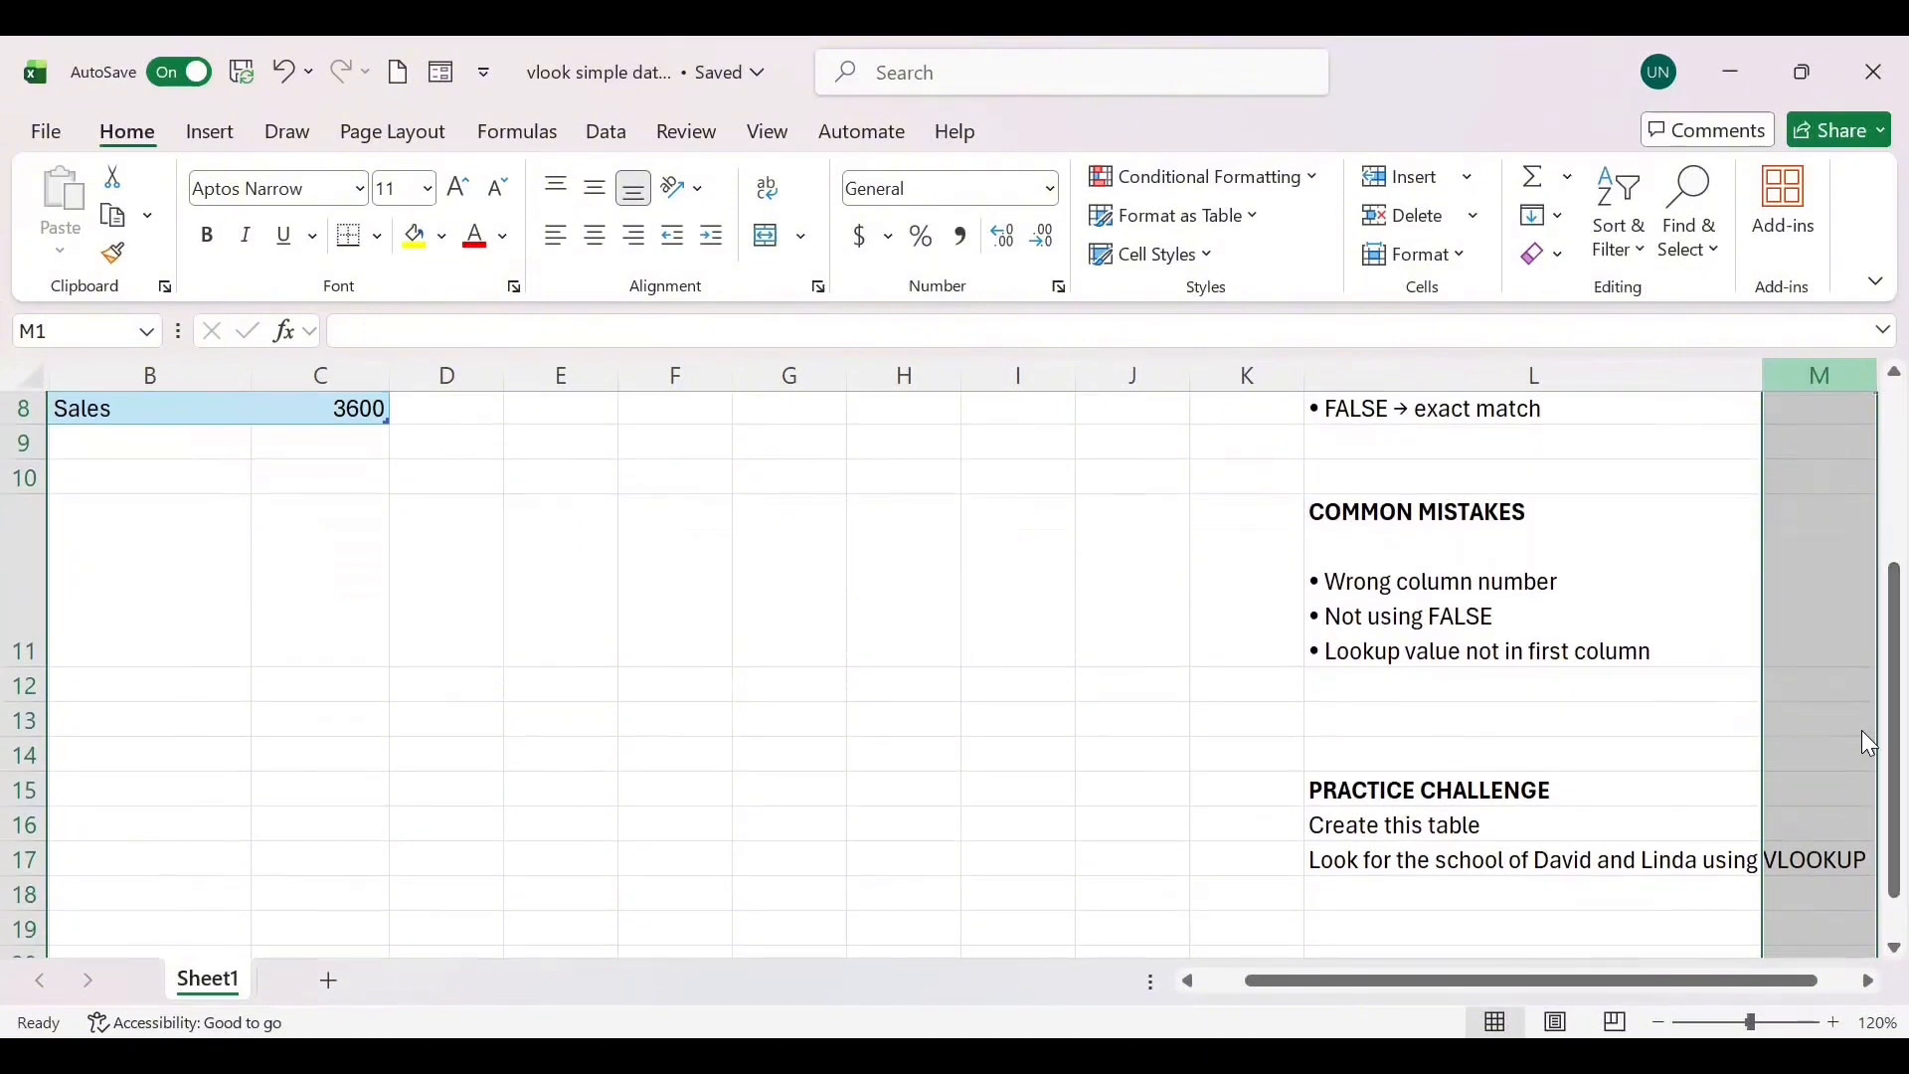
pyautogui.moveTo(1569, 972); pyautogui.dragTo(1608, 972)
pyautogui.click(980, 758)
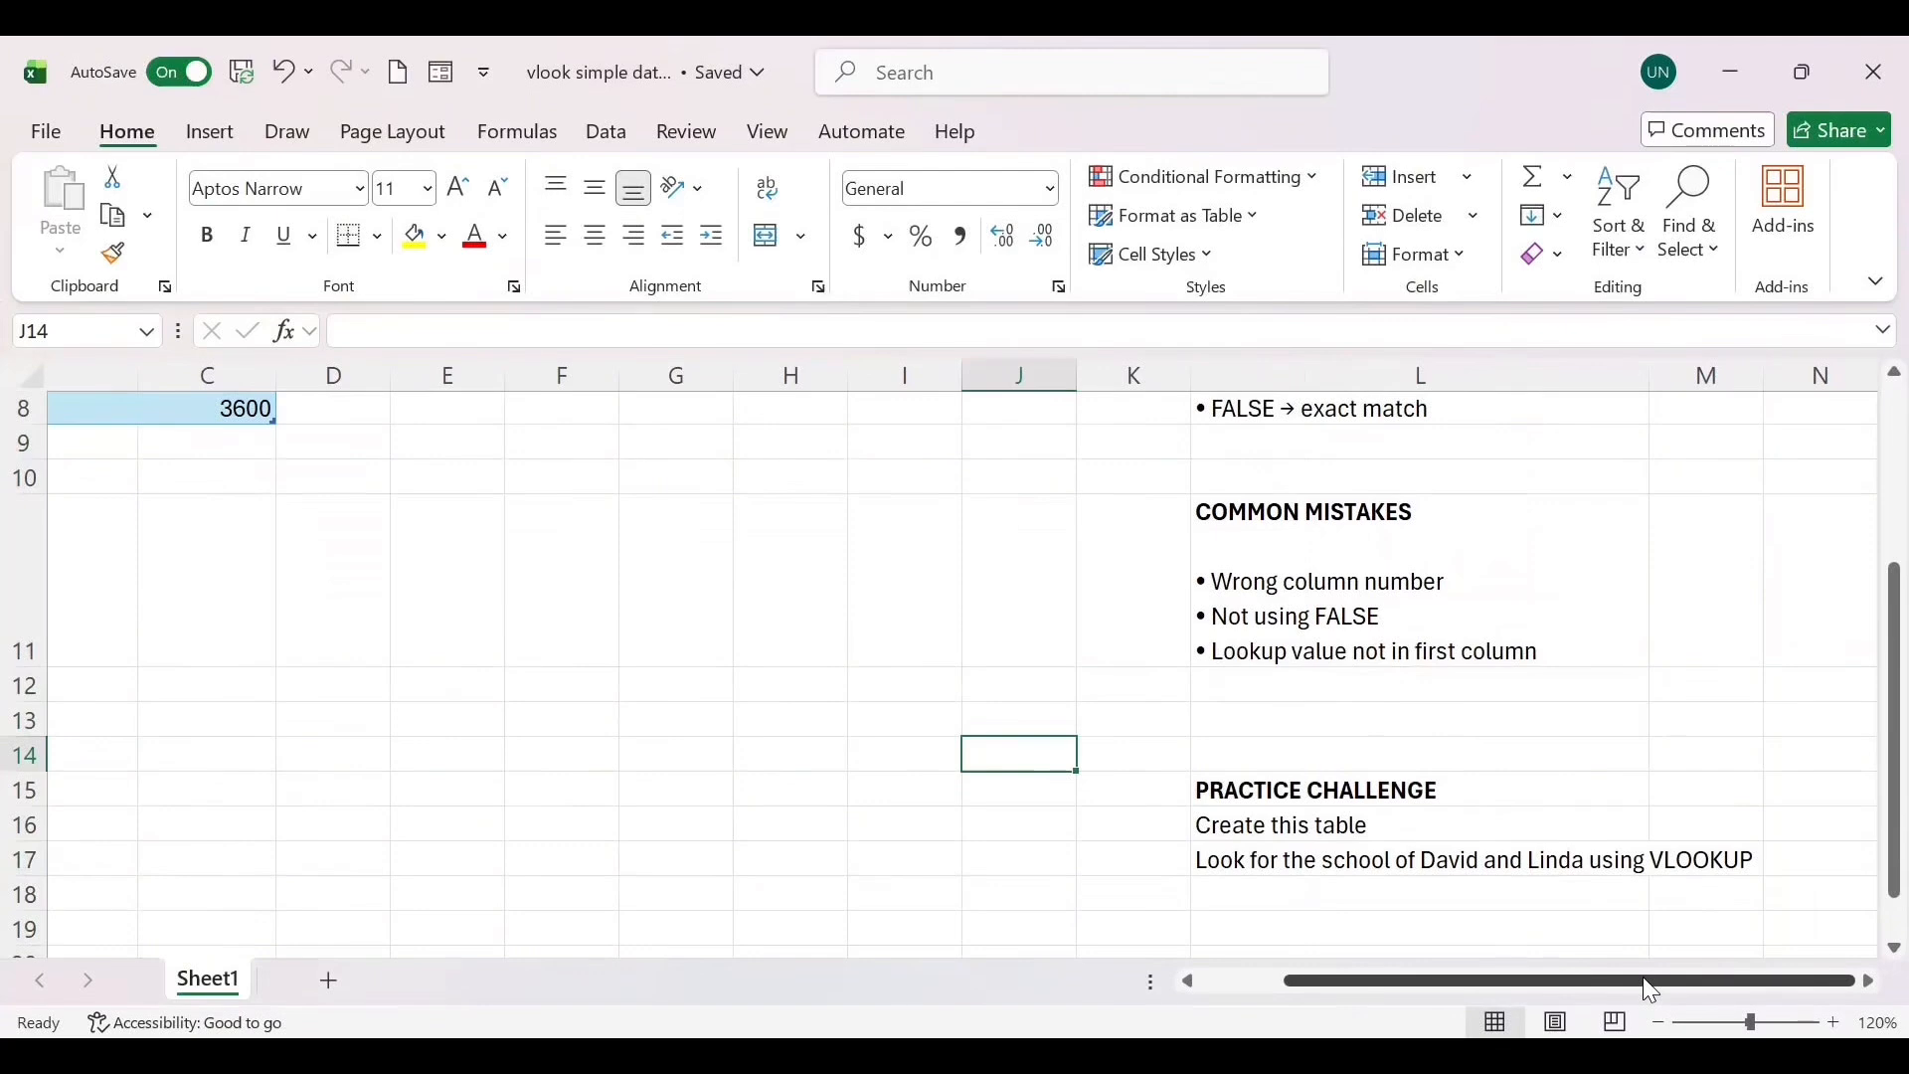
pyautogui.moveTo(1643, 978); pyautogui.dragTo(963, 946)
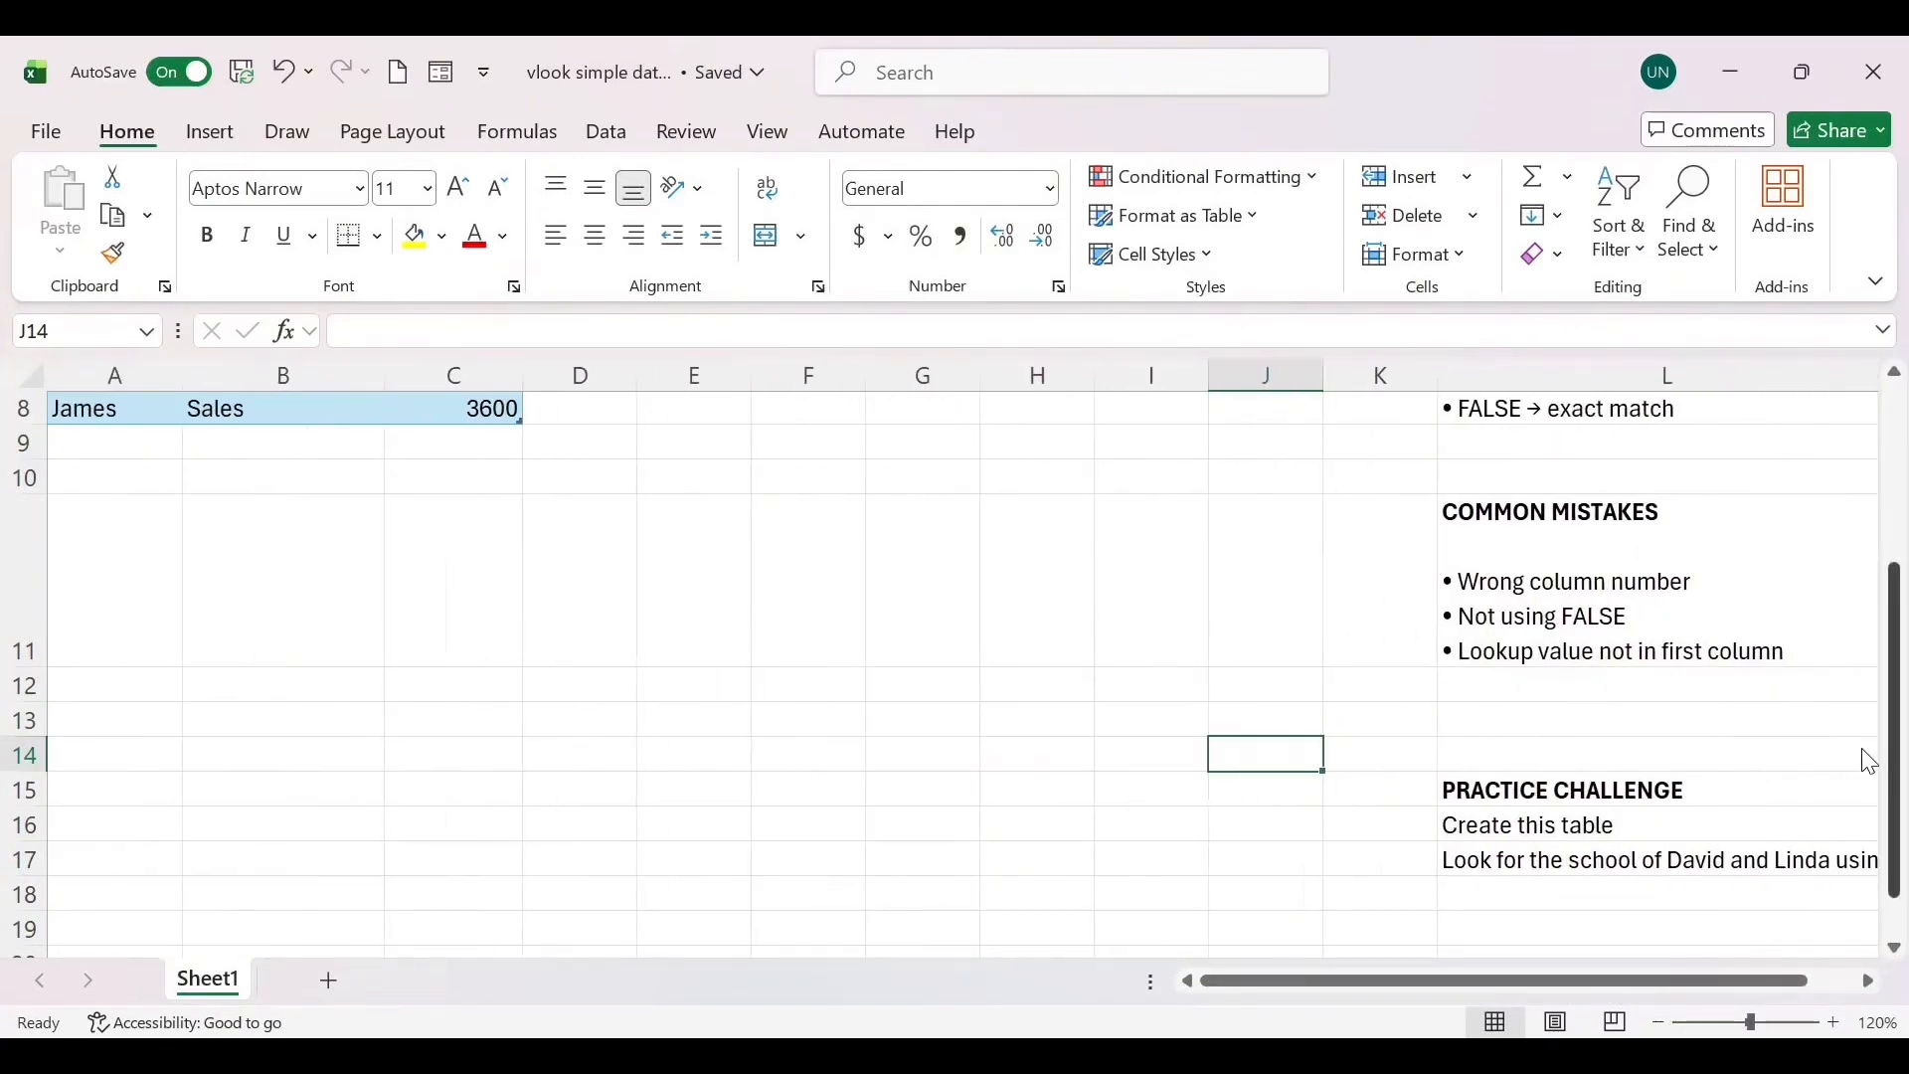
pyautogui.moveTo(1869, 761); pyautogui.dragTo(1869, 652)
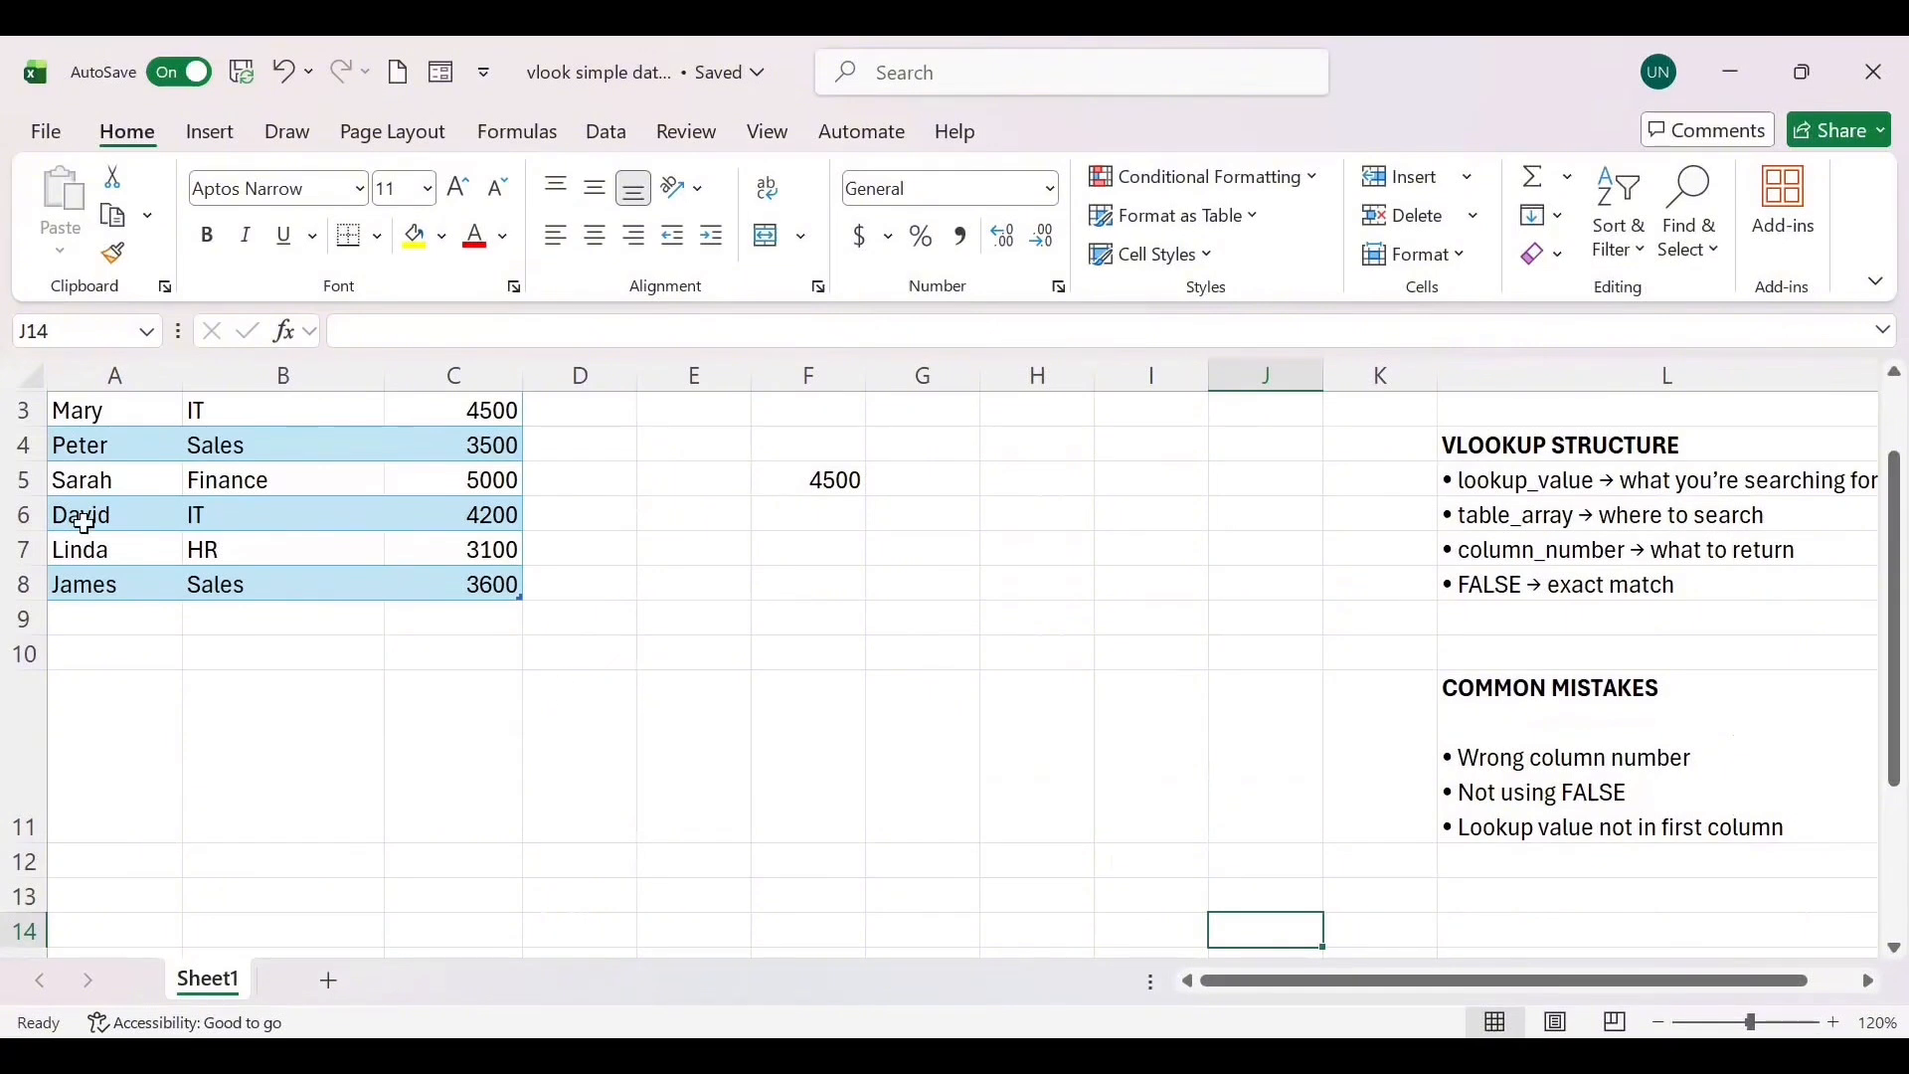